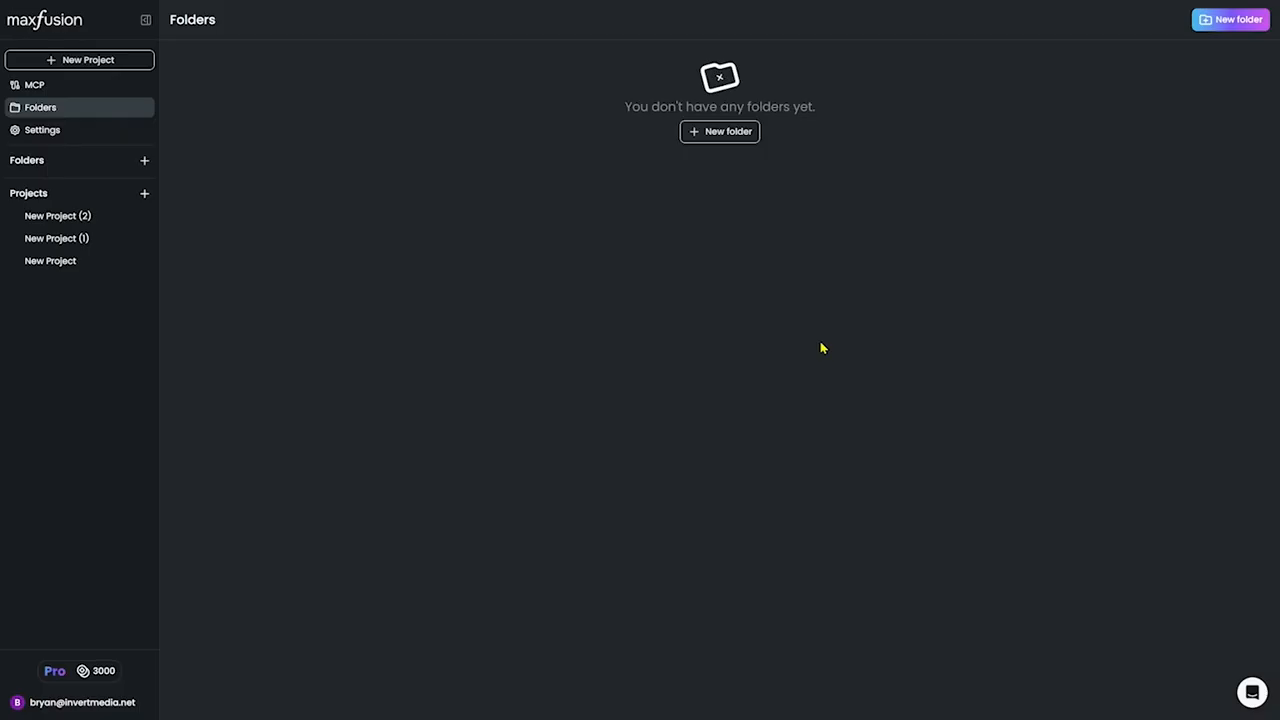
Create a new project and go through its Videos and Images sections to reach its flows
left_click(88, 70)
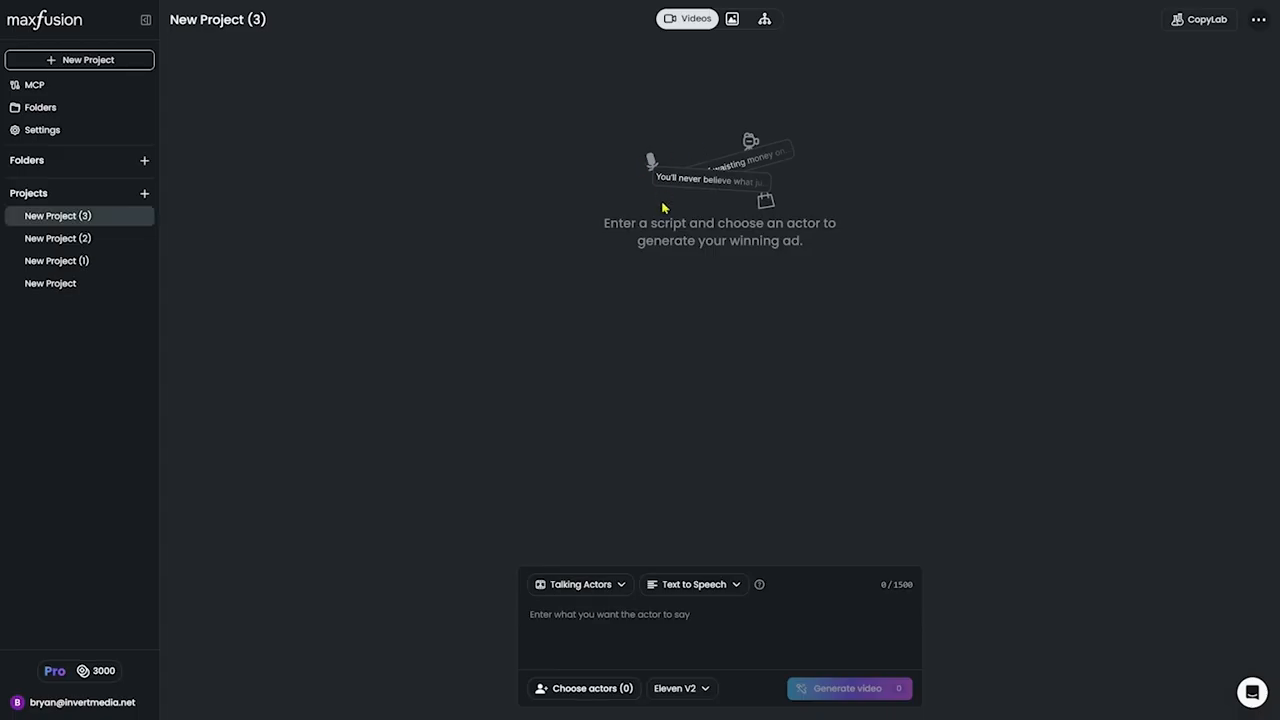
left_click(612, 640)
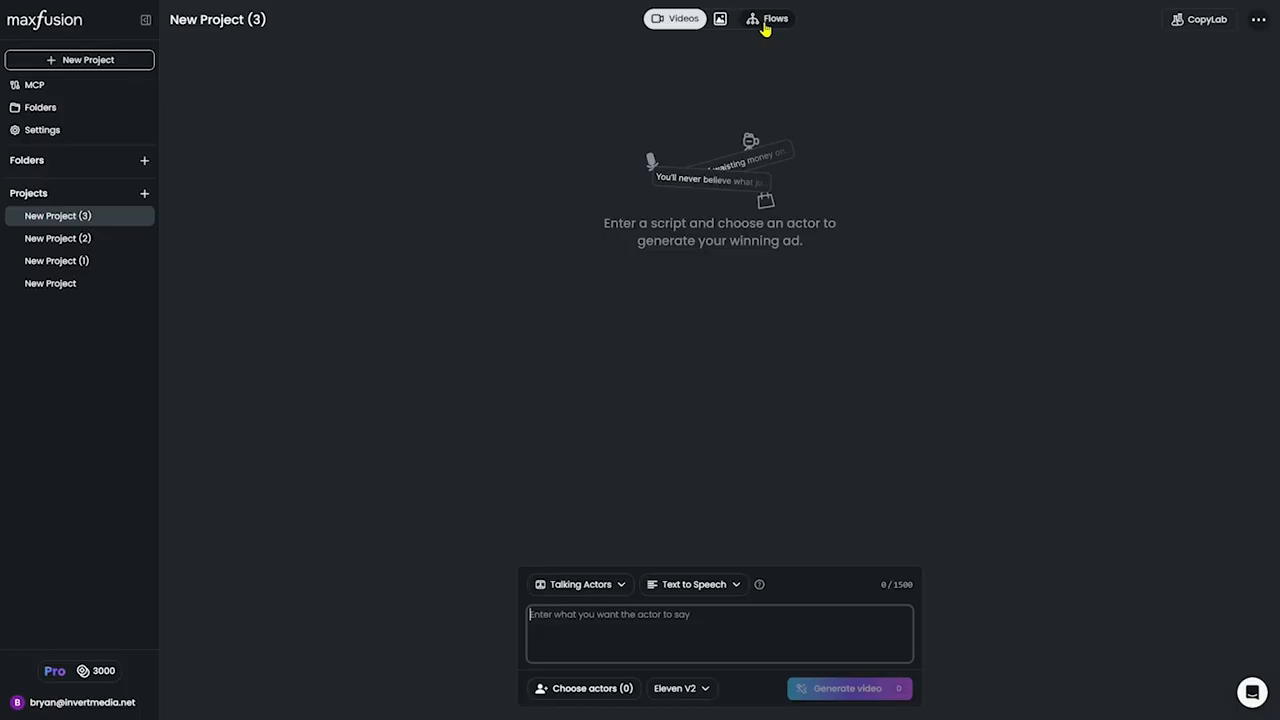
left_click(720, 28)
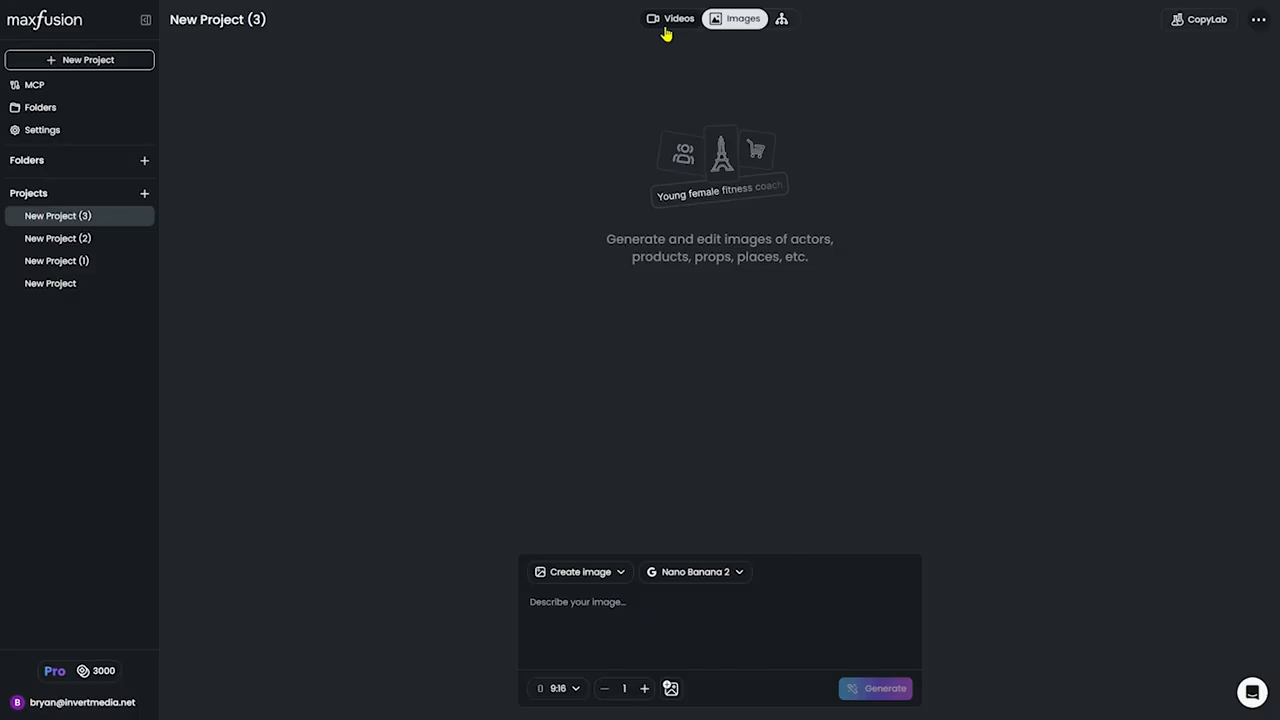
left_click(775, 28)
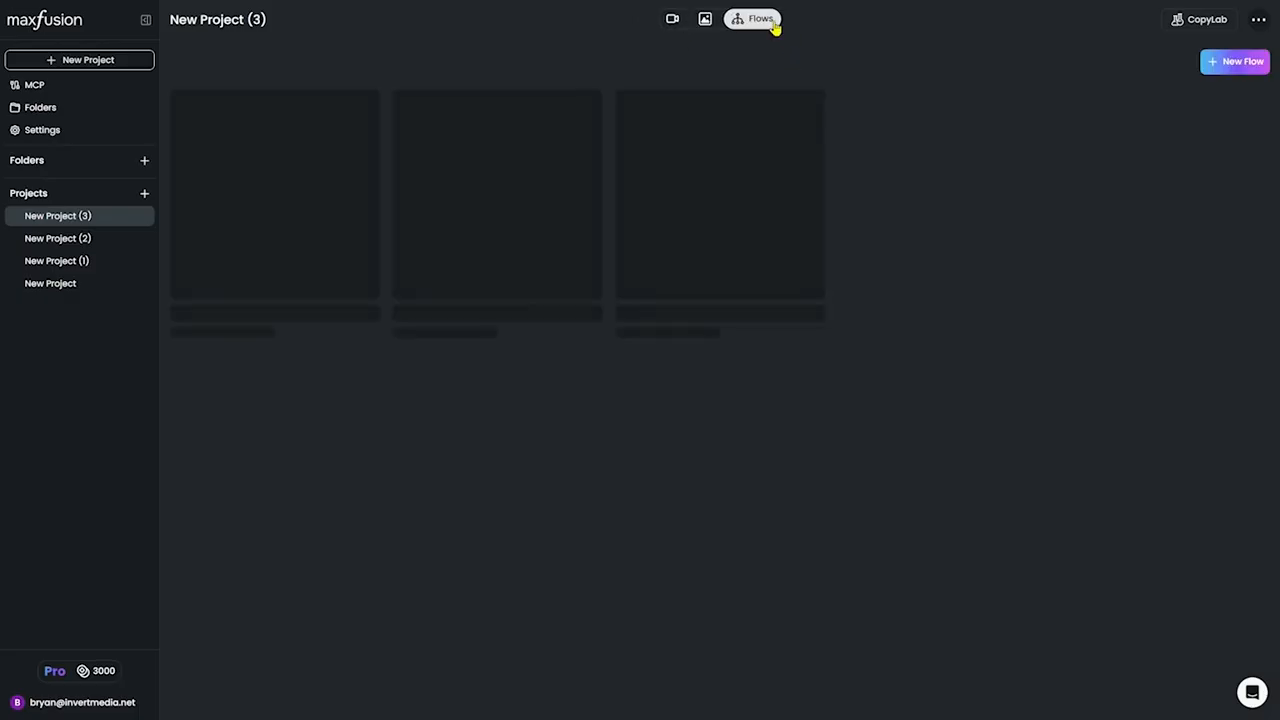
Rename the untitled flow as UGC Video and open it
left_click(363, 108)
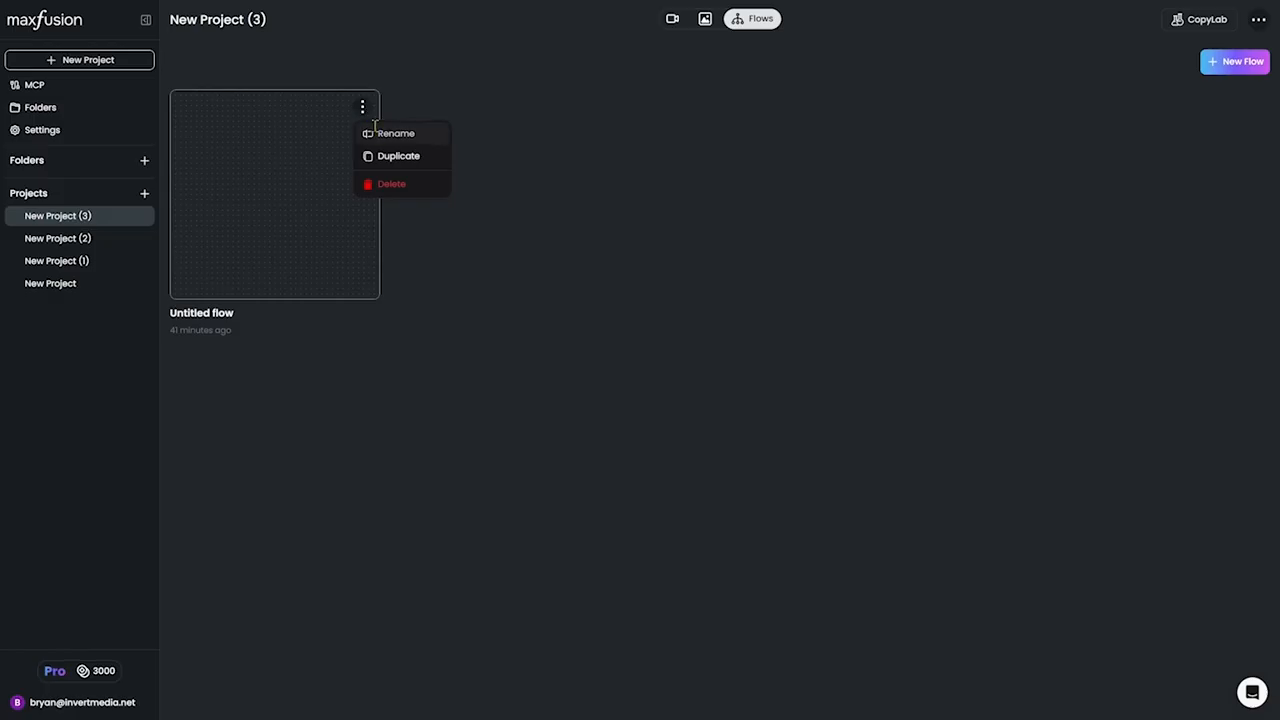
left_click(380, 133)
type("UGC Video")
left_click(461, 139)
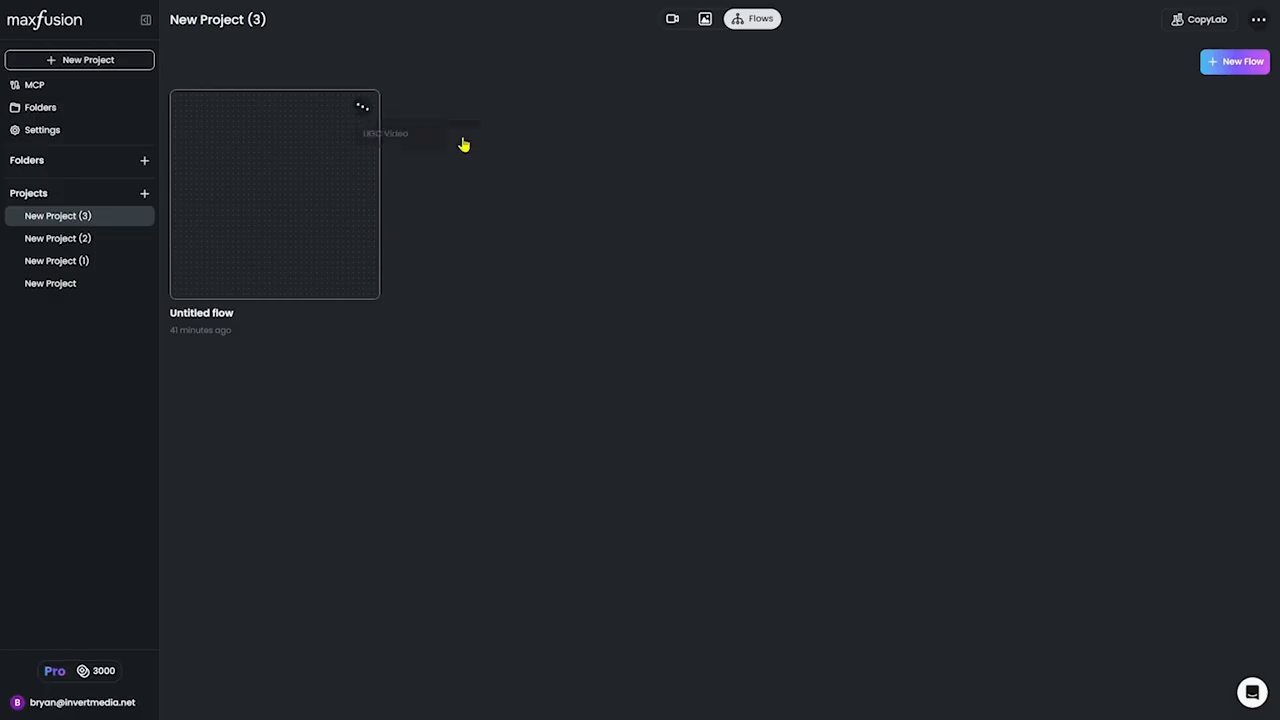
left_click(363, 174)
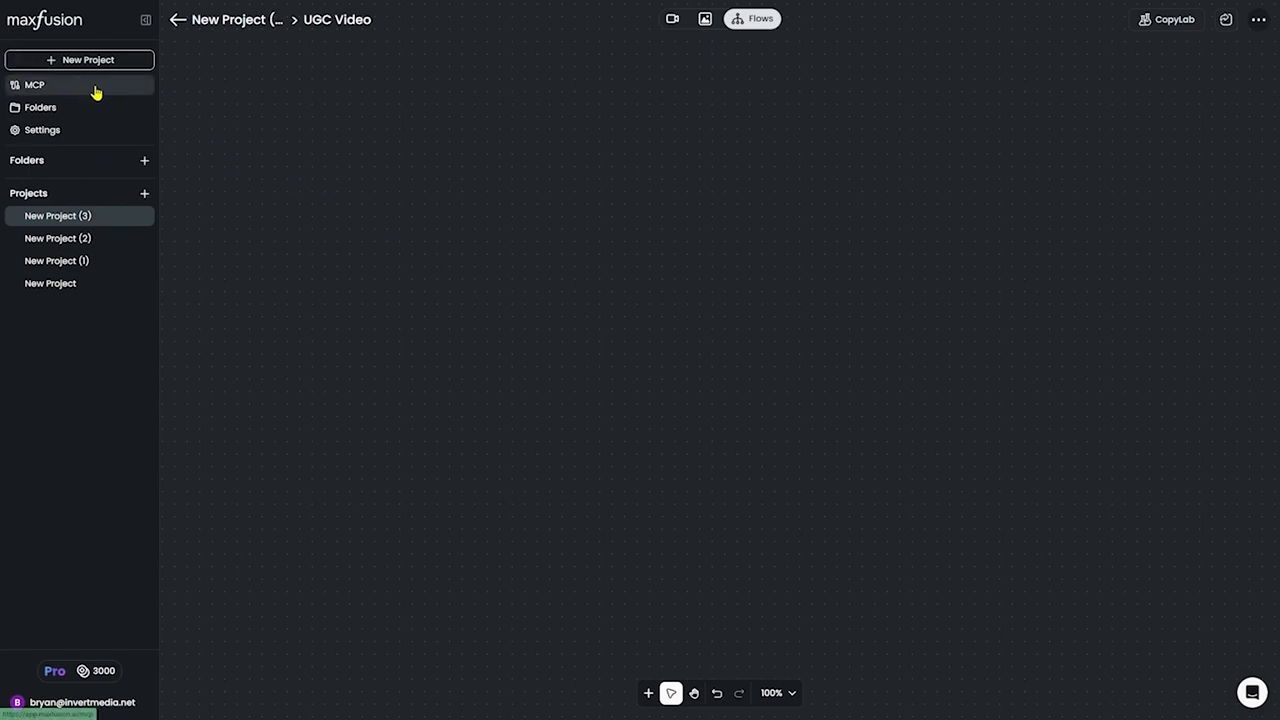
Look through the MCP, Folders and Settings pages, and return to the UGC Video flow in New Project (3) with the sidebar collapsed
left_click(42, 86)
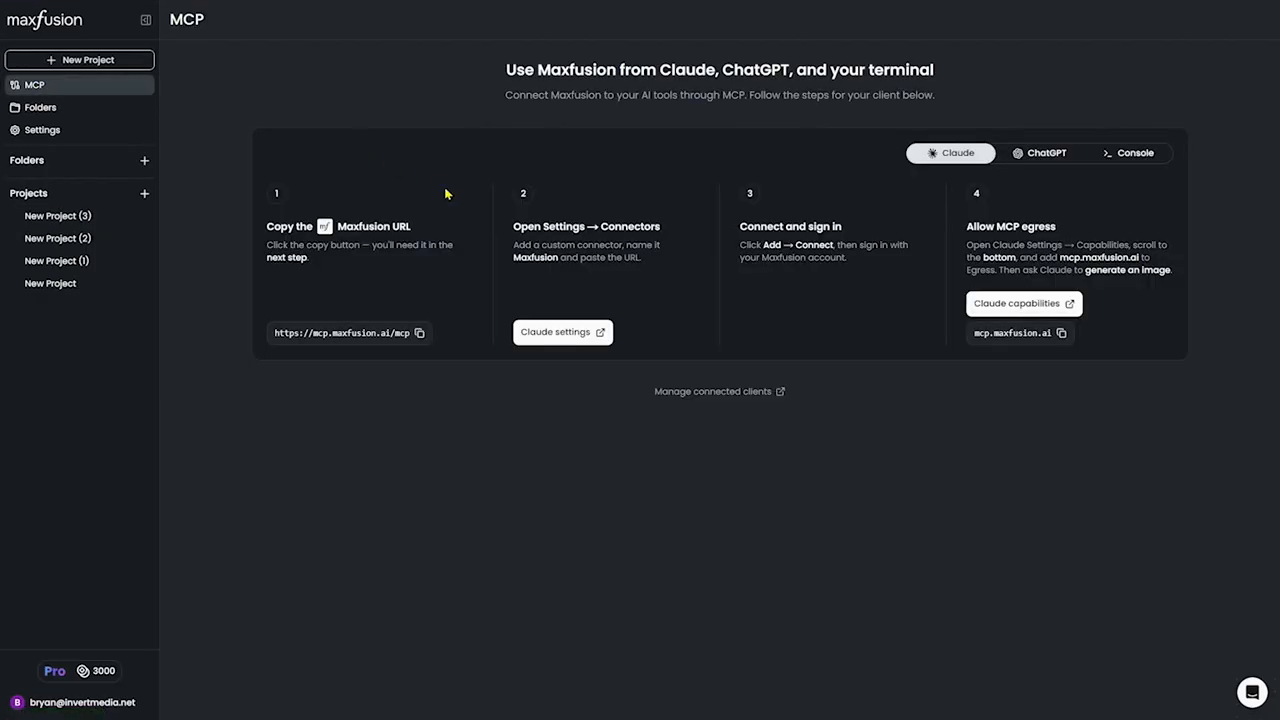
left_click(44, 118)
left_click(52, 137)
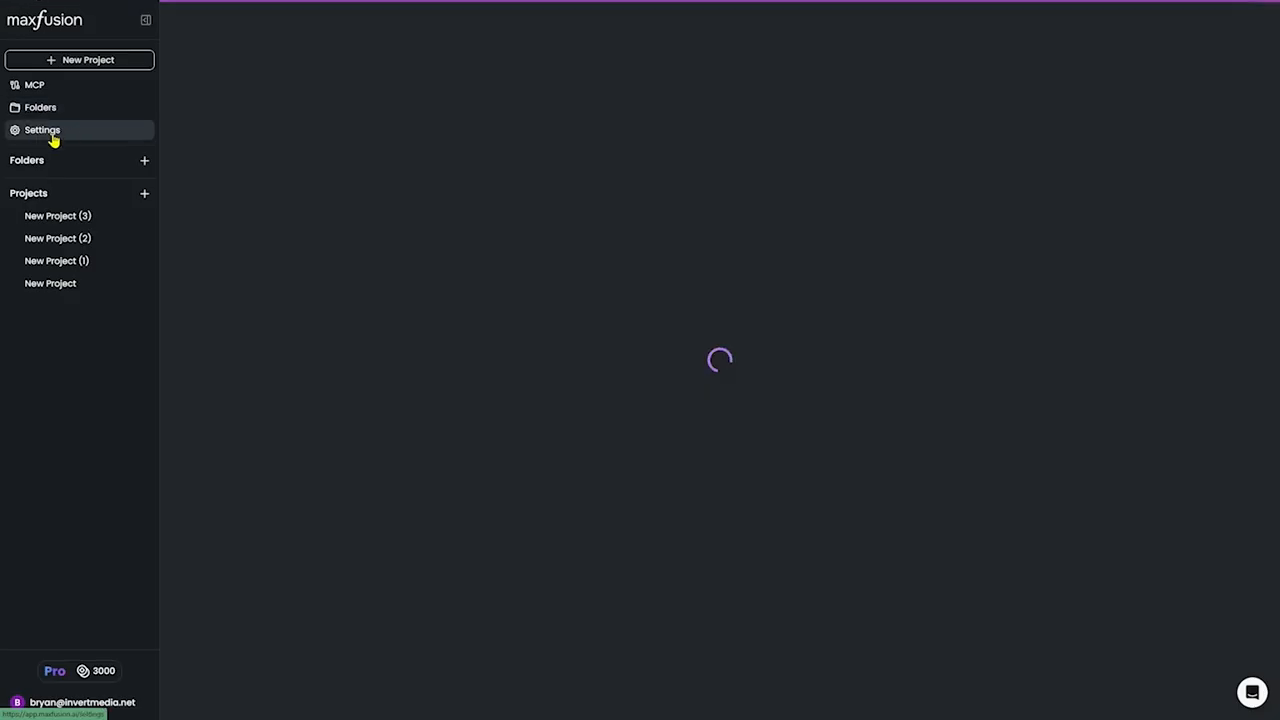
left_click(78, 221)
left_click(246, 246)
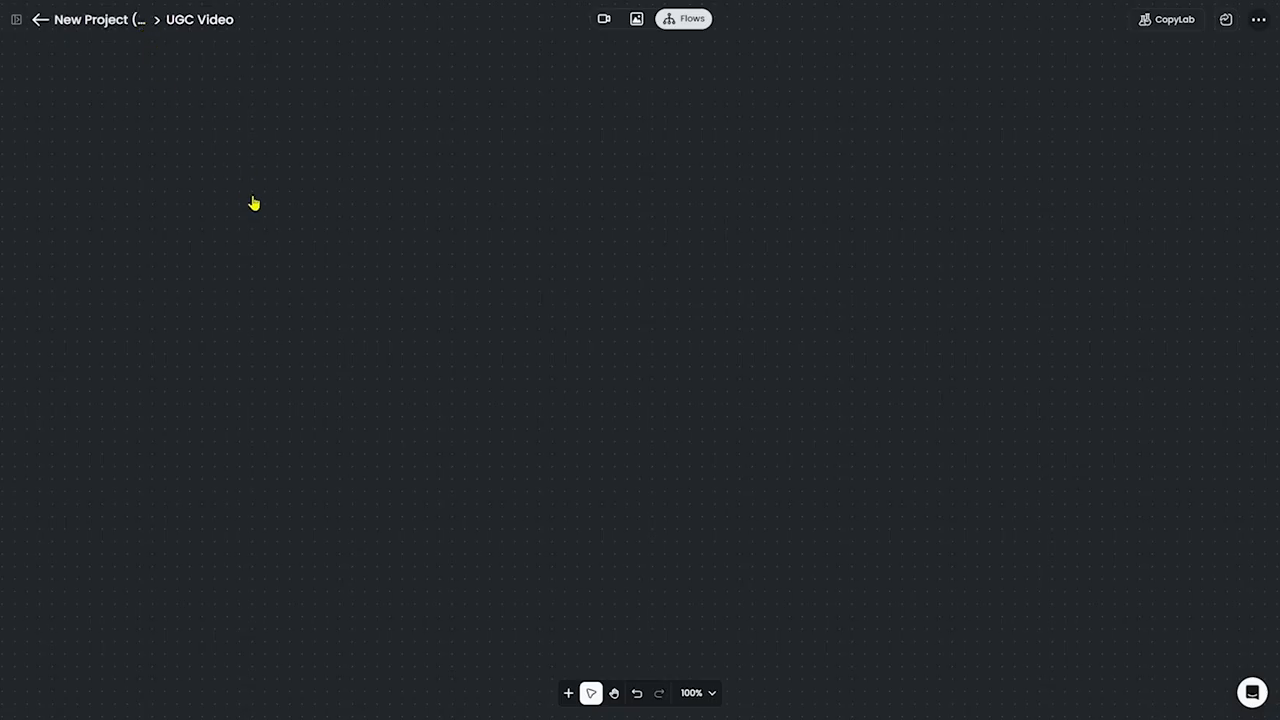
left_click(16, 19)
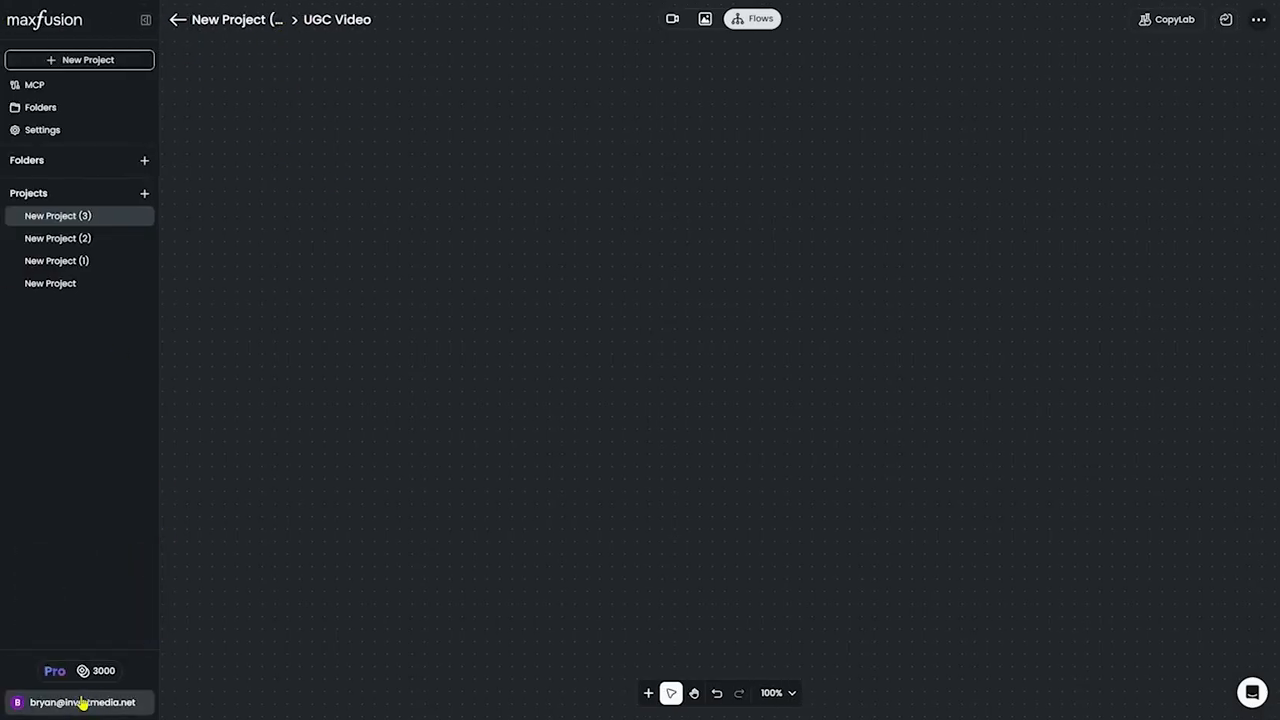
left_click(144, 24)
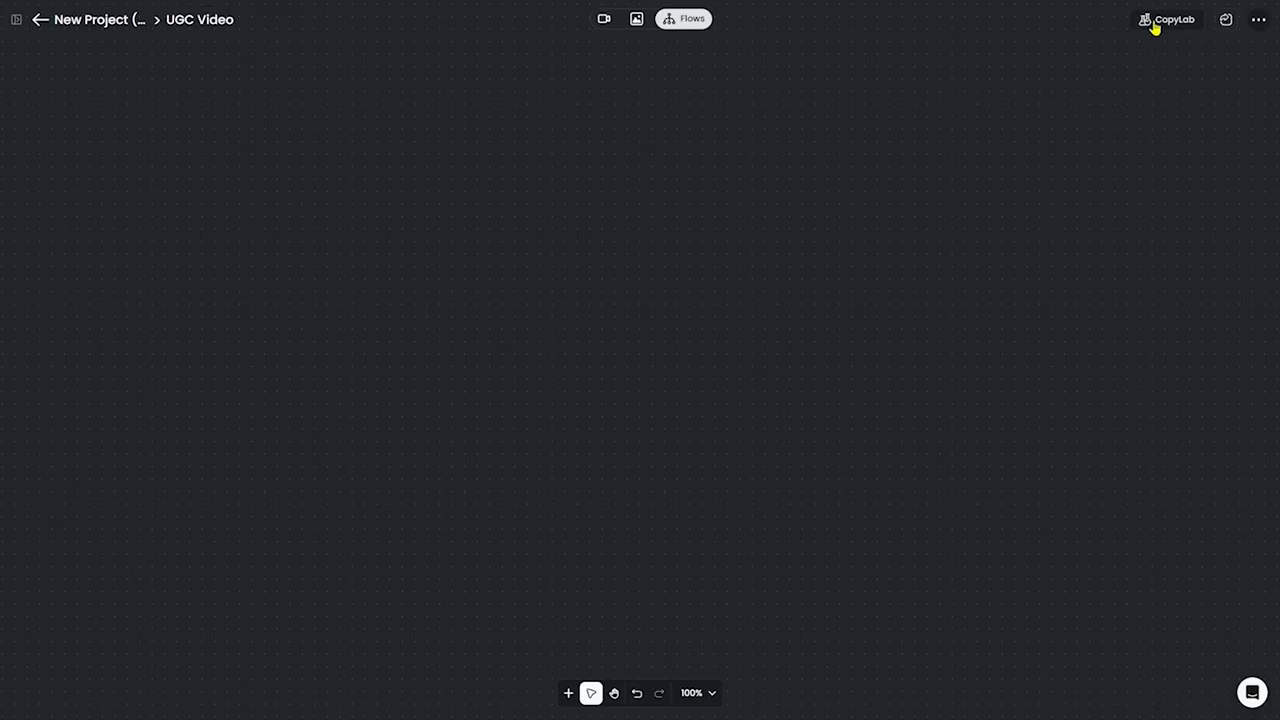
View the CopyLab page, return to the UGC Video flow and check the flow's management options
left_click(1155, 25)
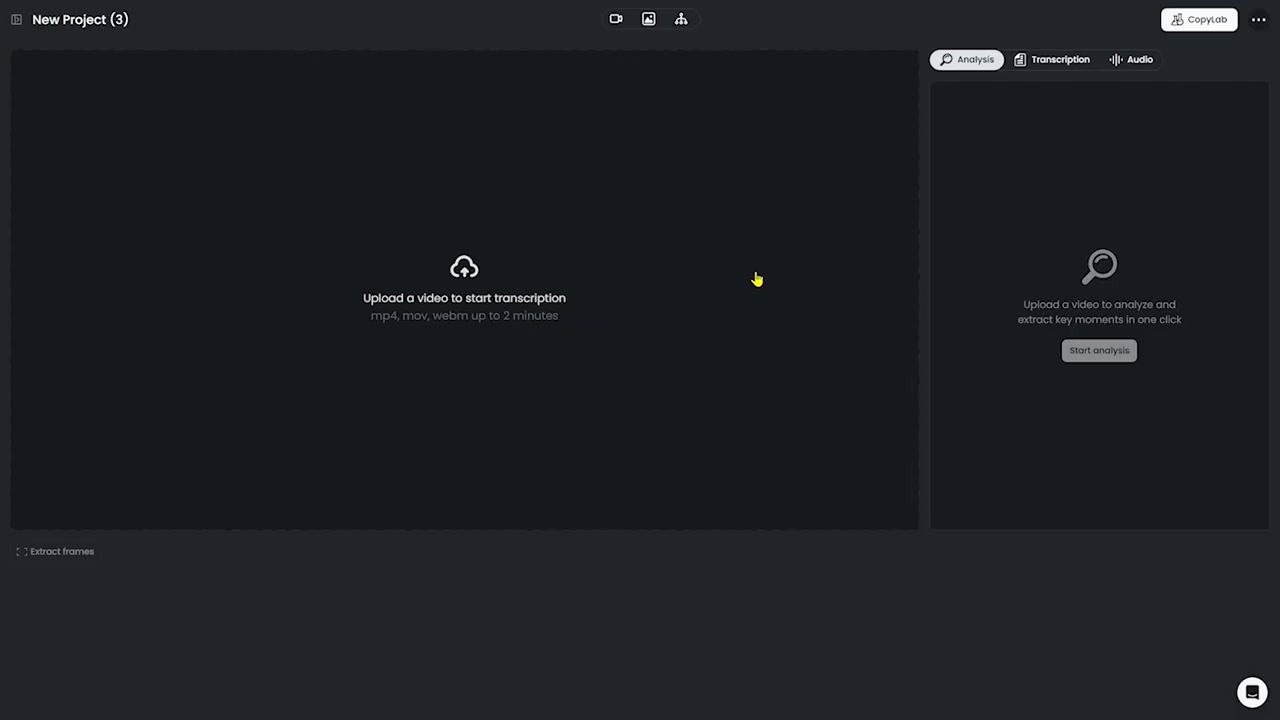
left_click(681, 19)
left_click(174, 225)
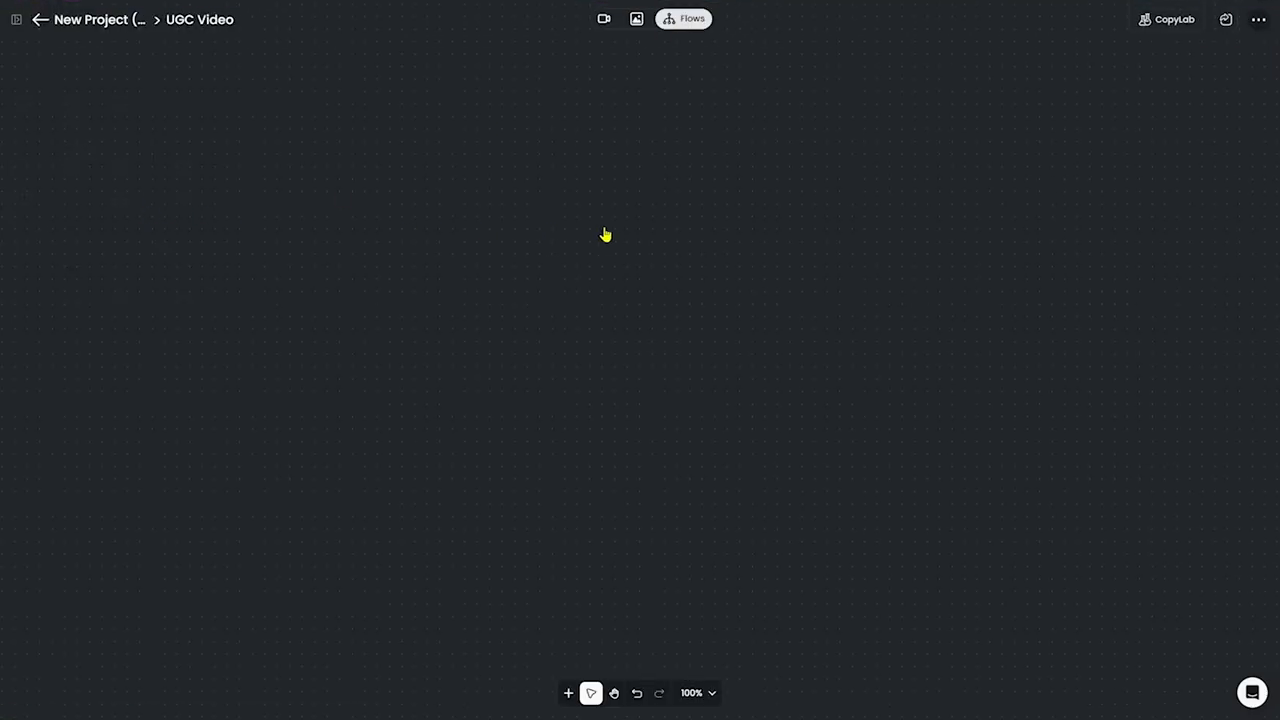
left_click(1258, 20)
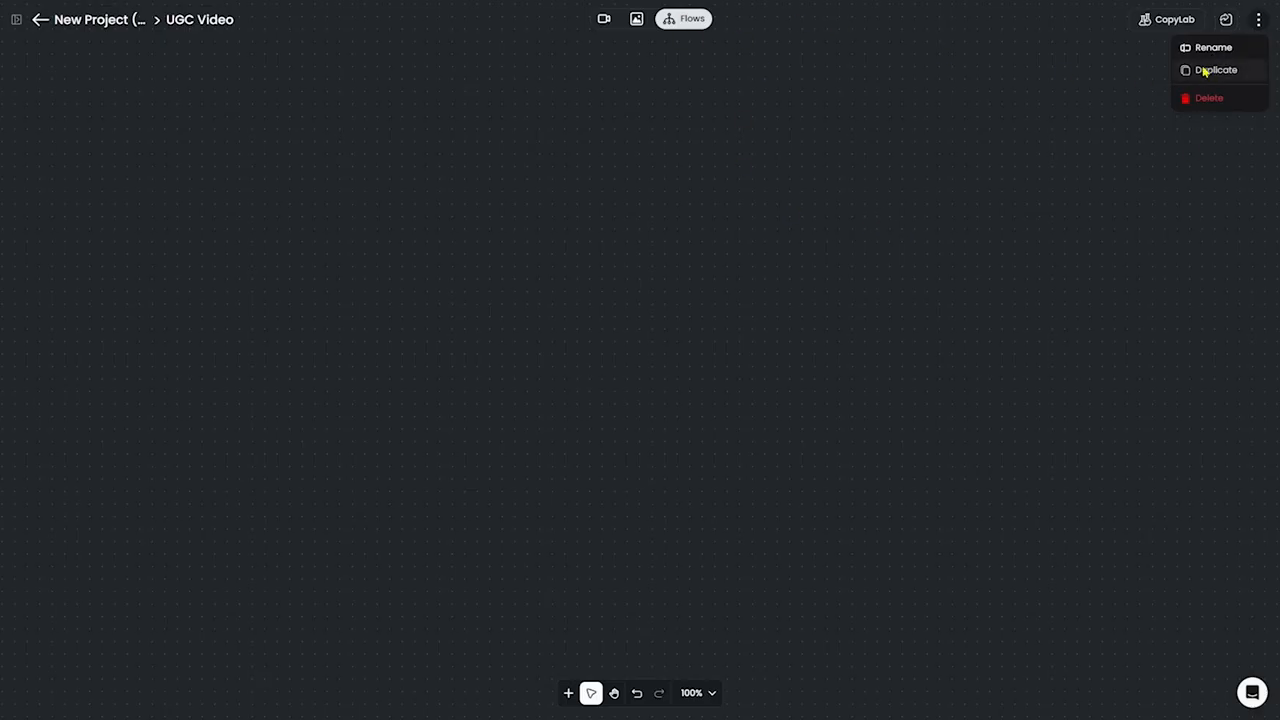
left_click(1008, 158)
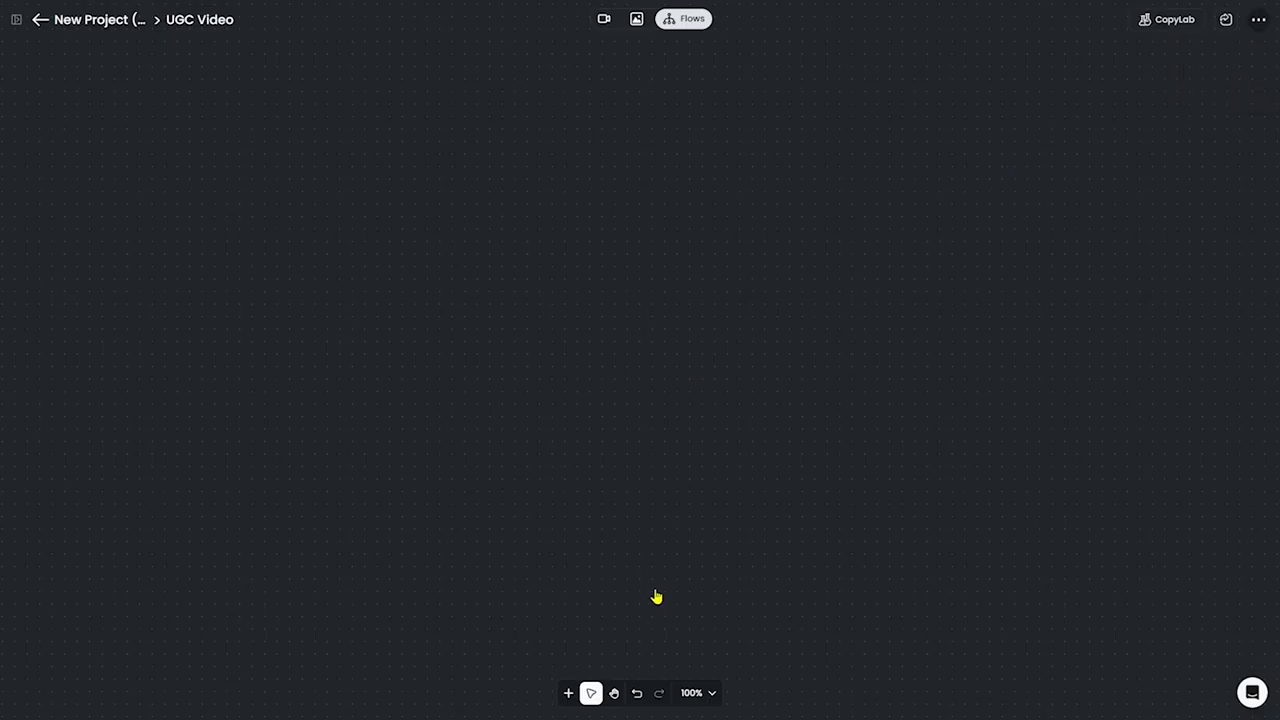
Look through the support chat's home, messages and help sections and close it
left_click(1252, 692)
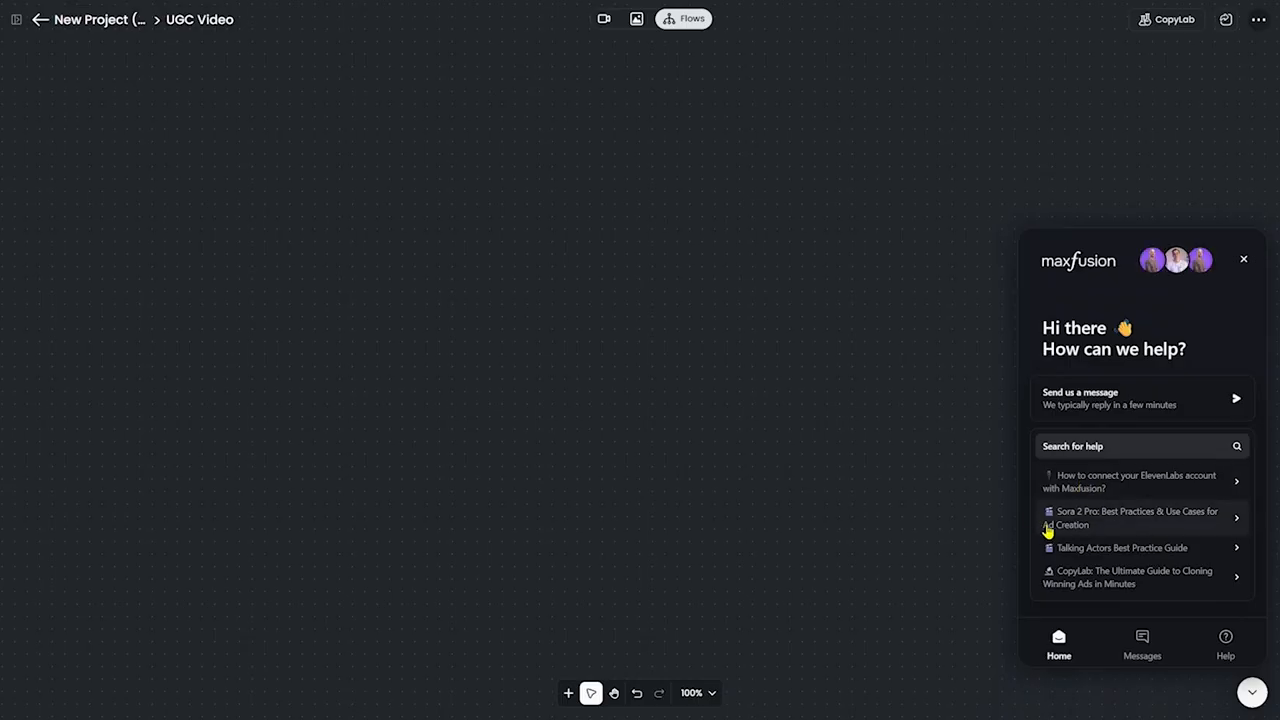
left_click(1140, 650)
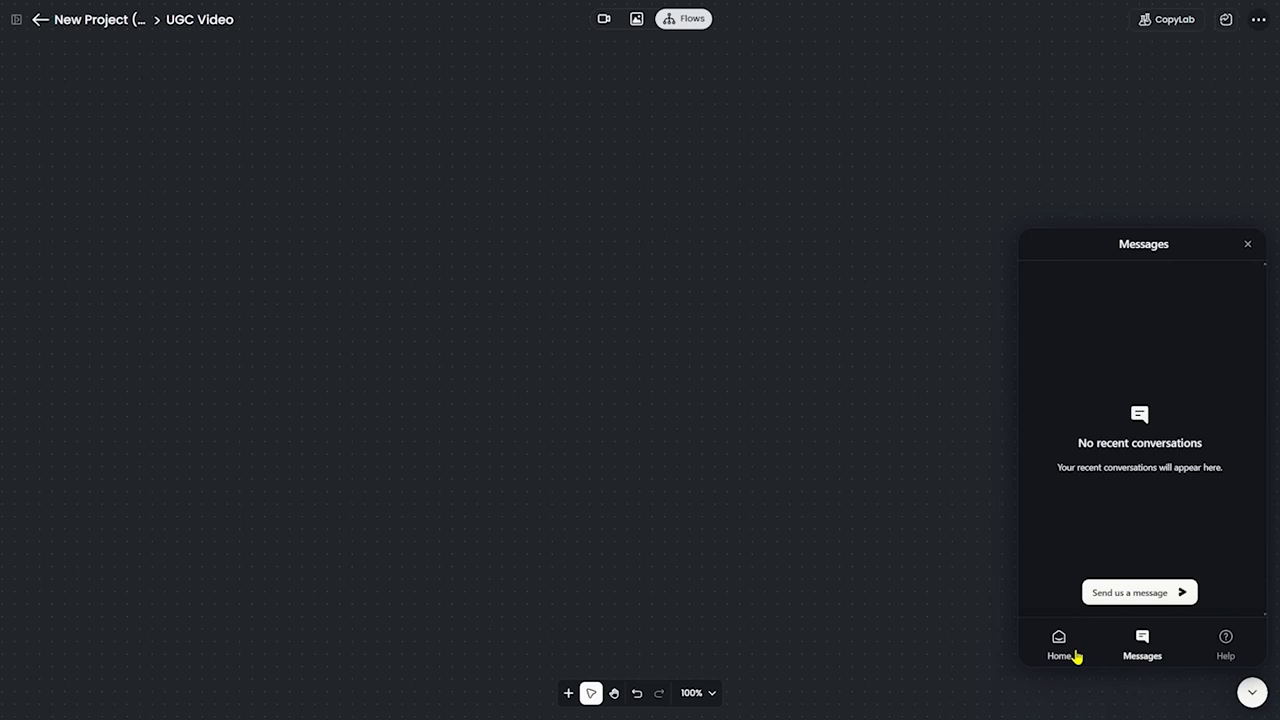
left_click(1226, 640)
left_click(1247, 245)
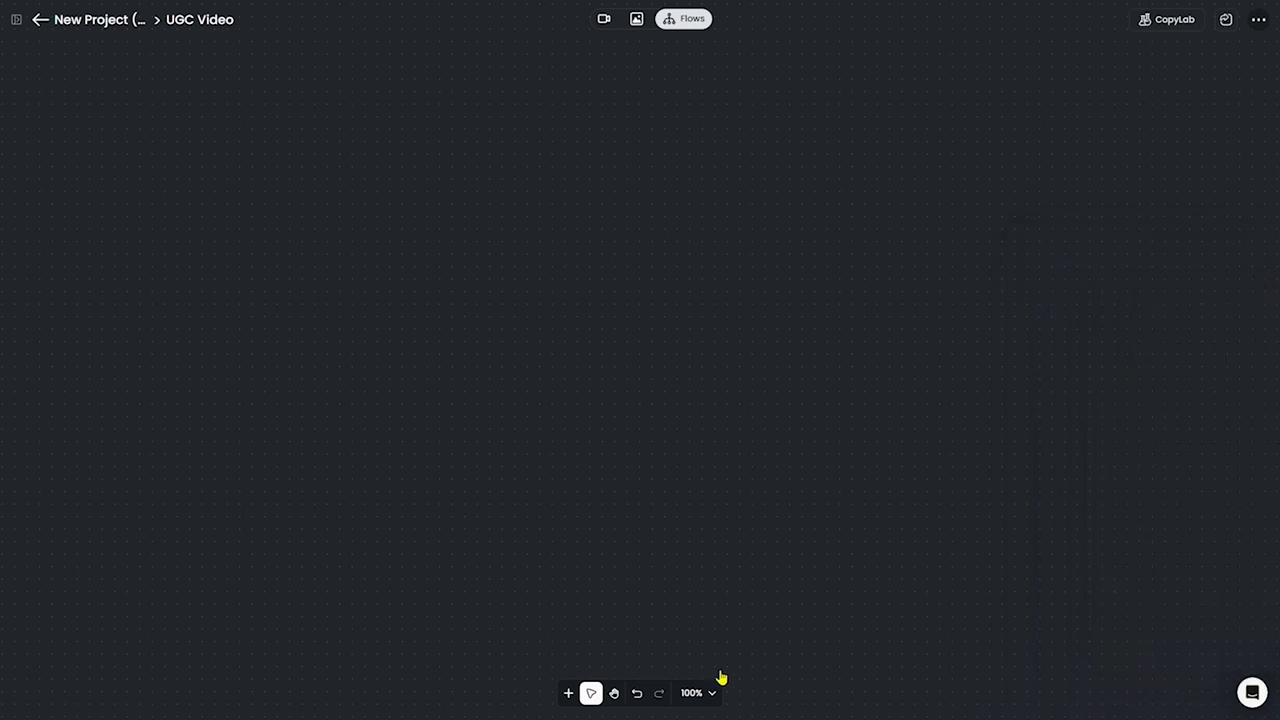
Upload the "From Salon Chaos to Full Automation" video from Downloads and place its node toward the canvas's upper left
left_click(569, 694)
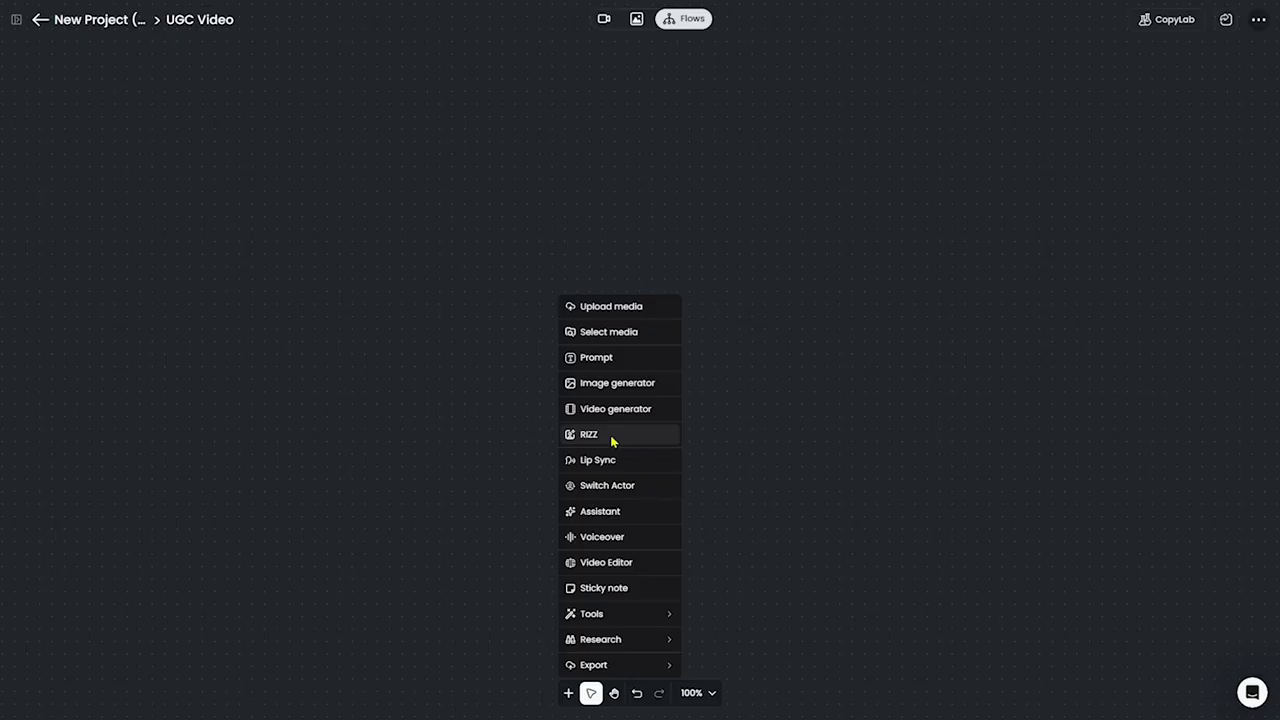
mouse_move(628, 646)
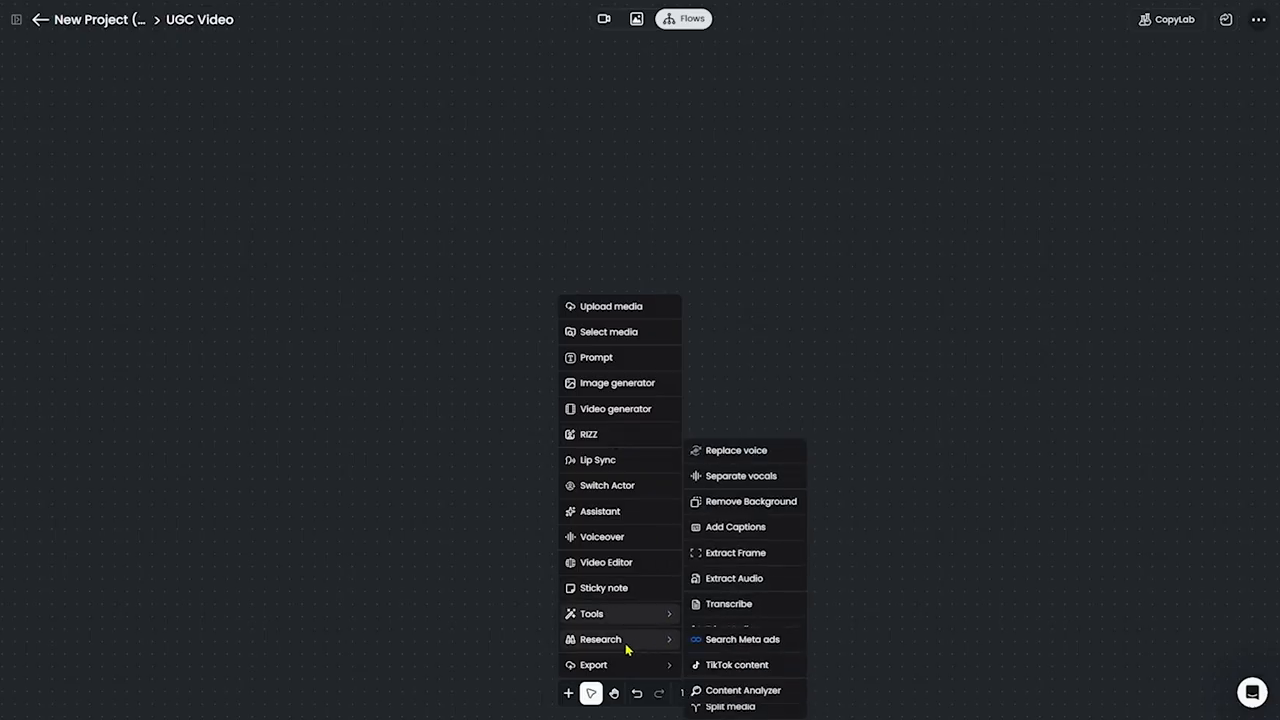
left_click(620, 306)
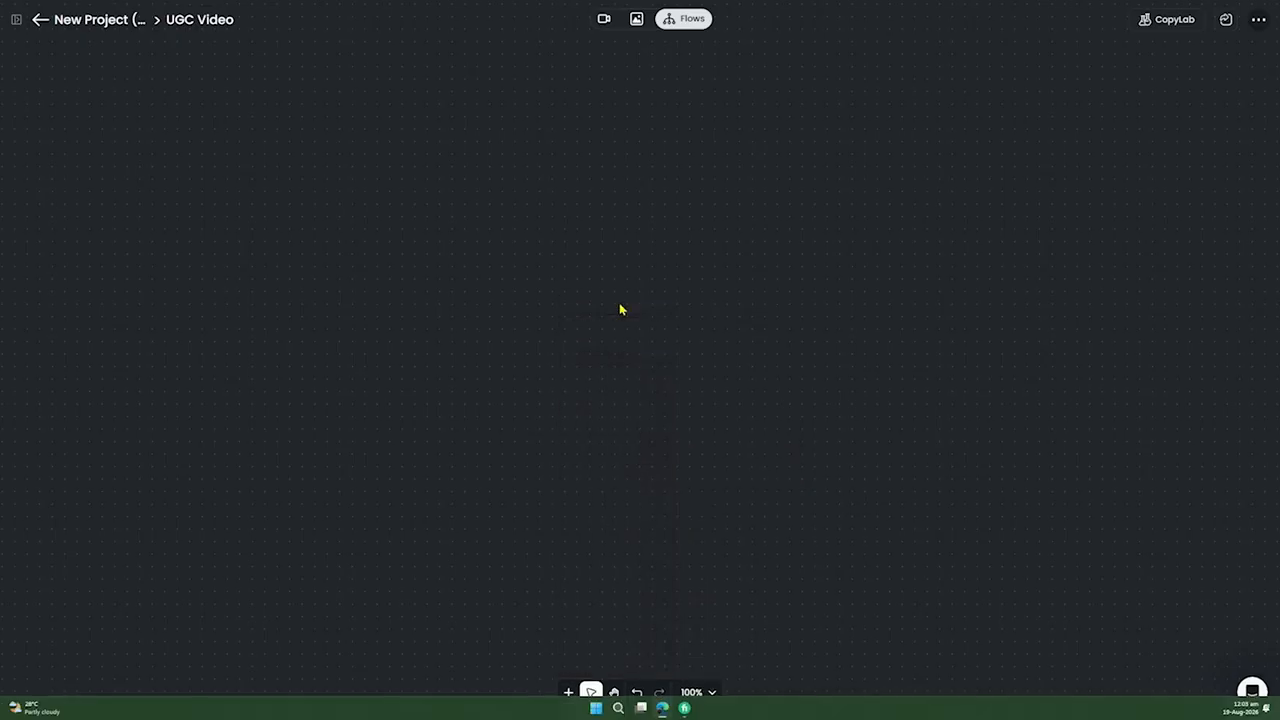
left_click(208, 115)
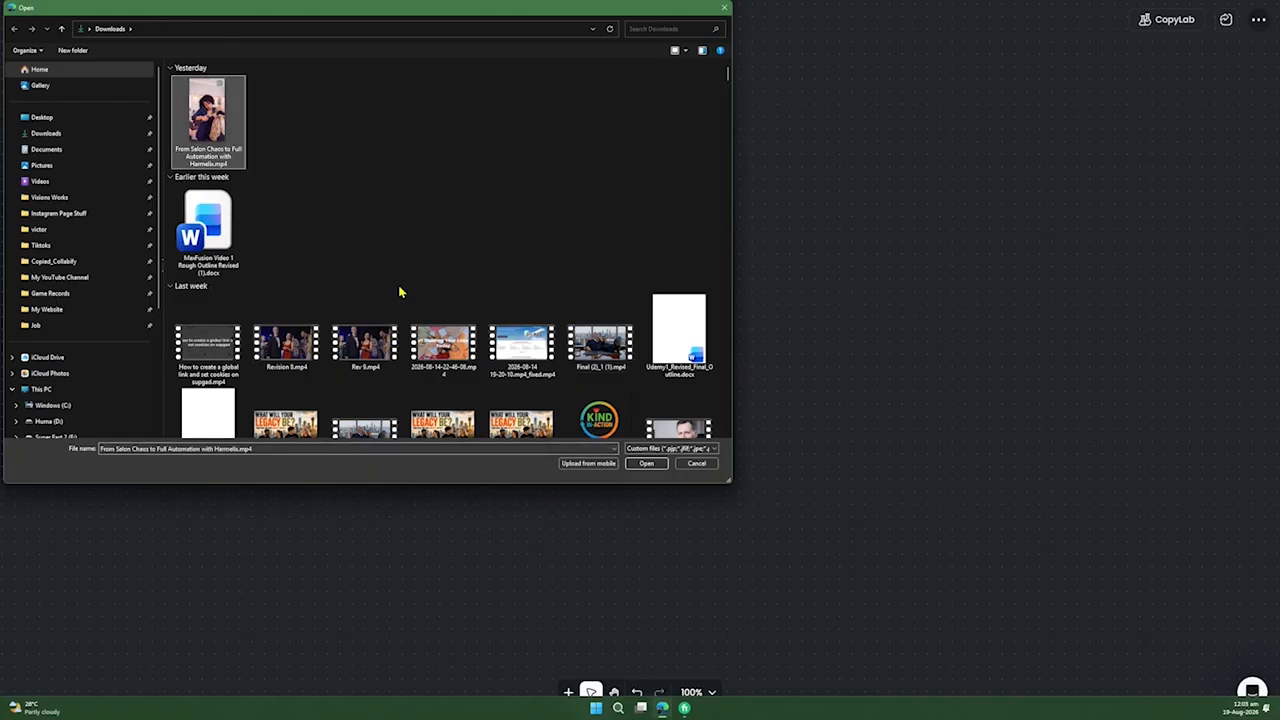
left_click(656, 465)
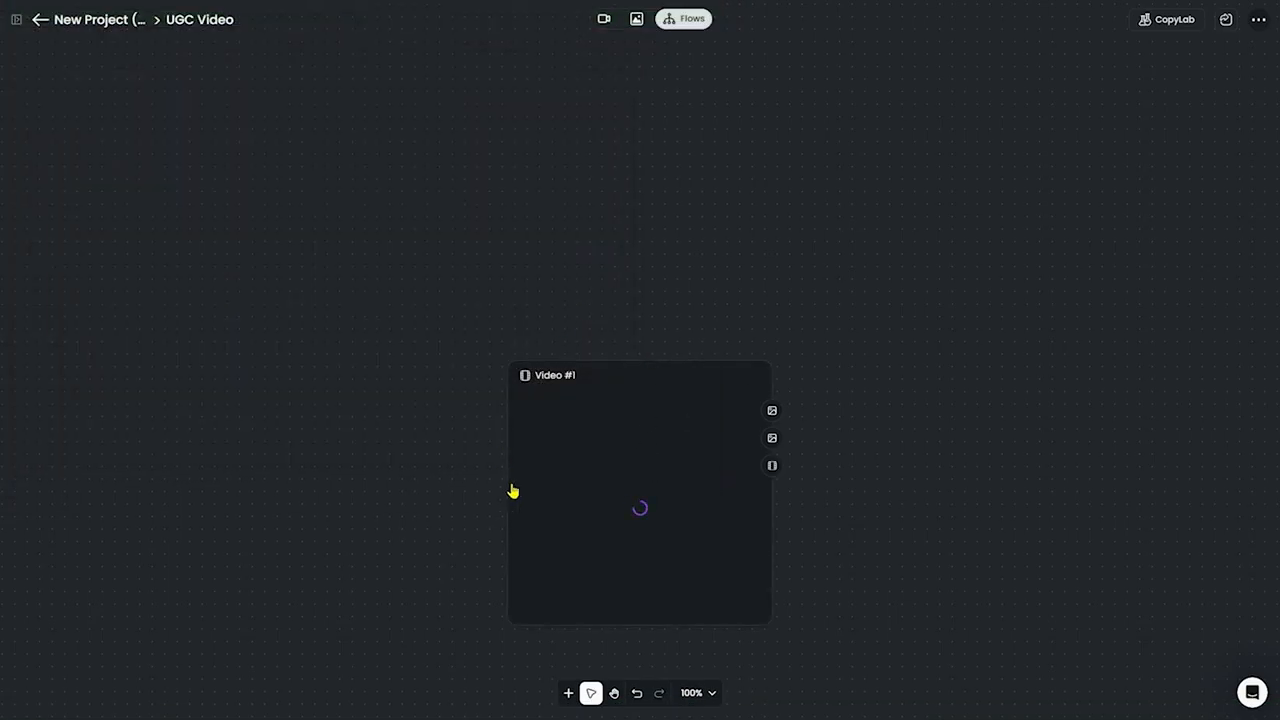
left_click_drag(671, 383, 458, 156)
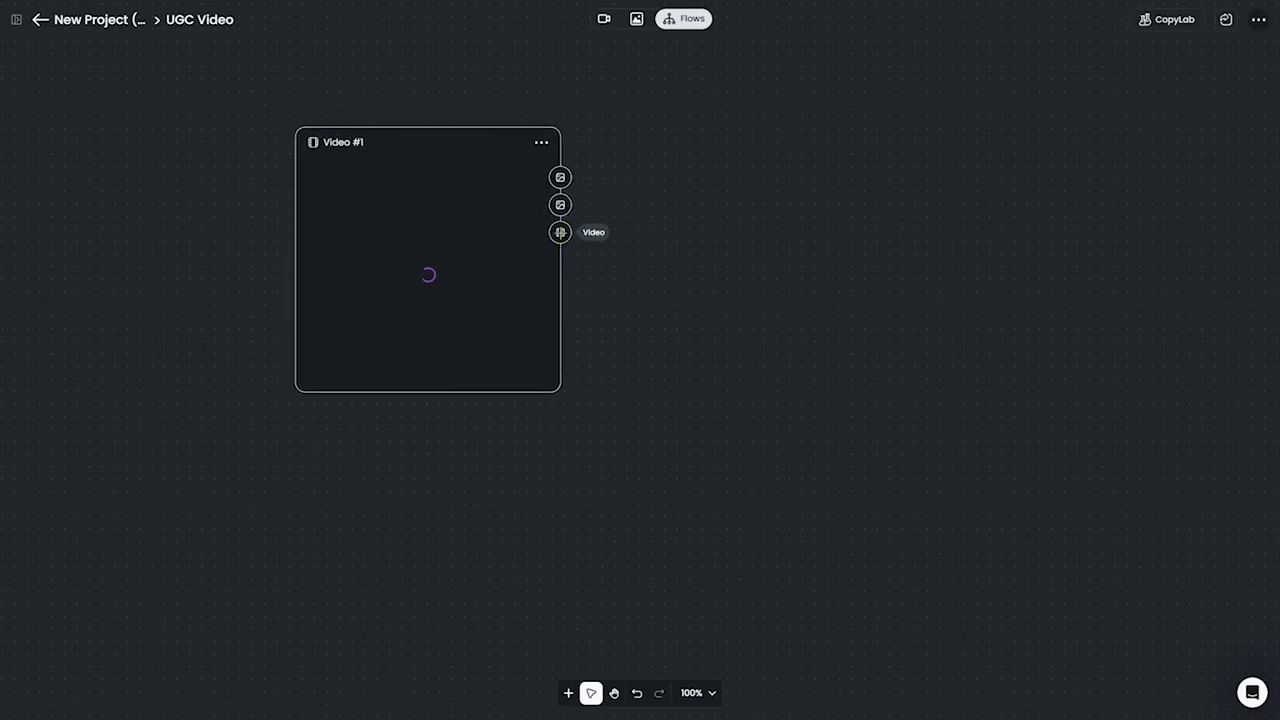
Examine which node types the video's image output can connect to and which options the video node offers
left_click_drag(560, 177, 892, 385)
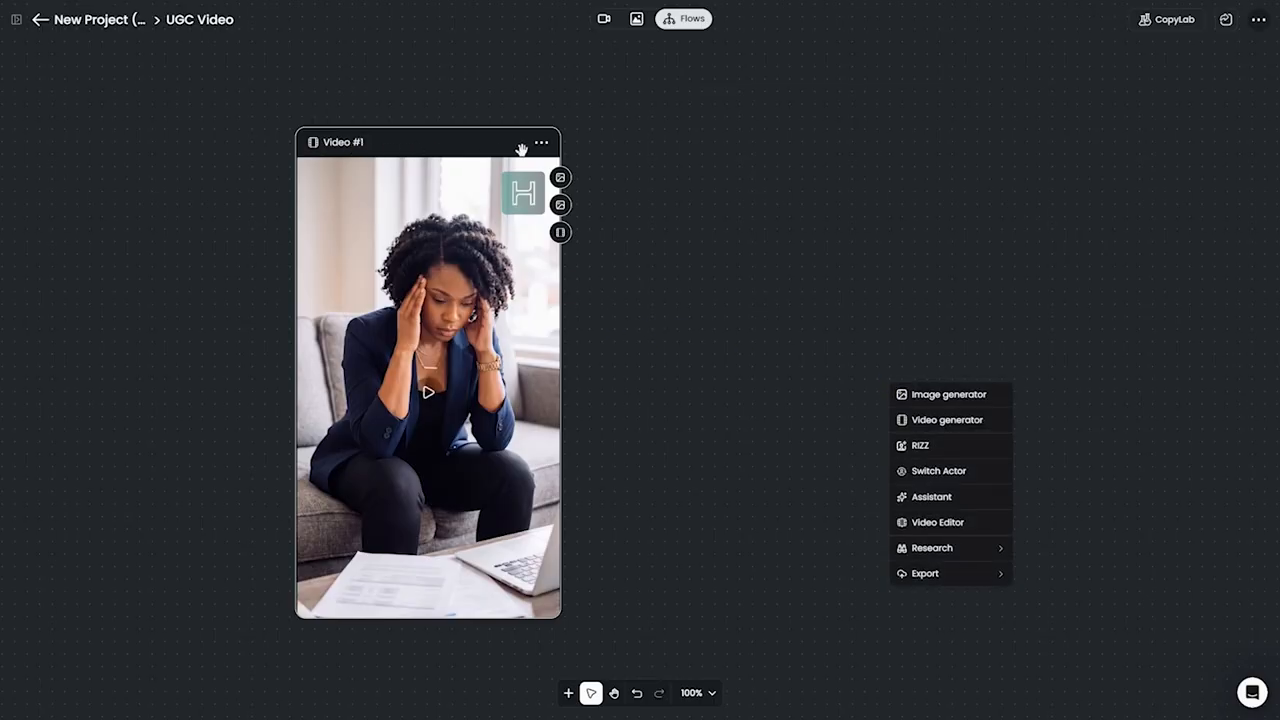
left_click(541, 145)
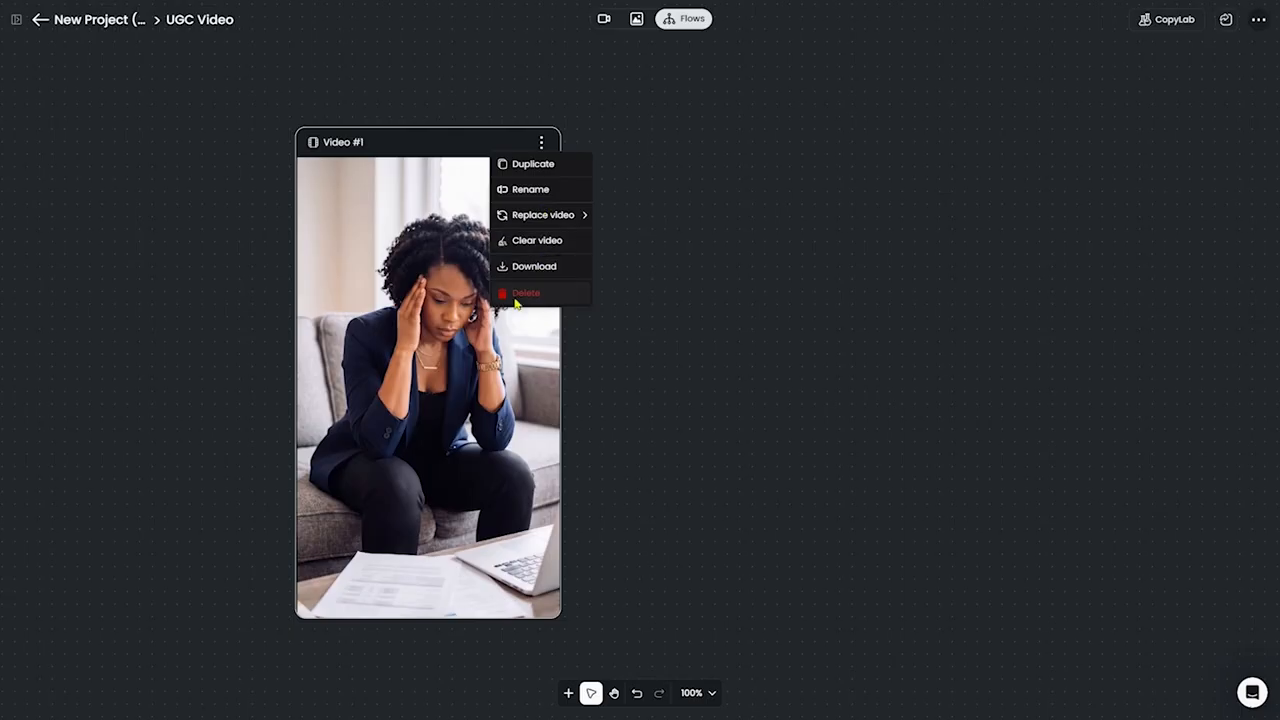
left_click(670, 337)
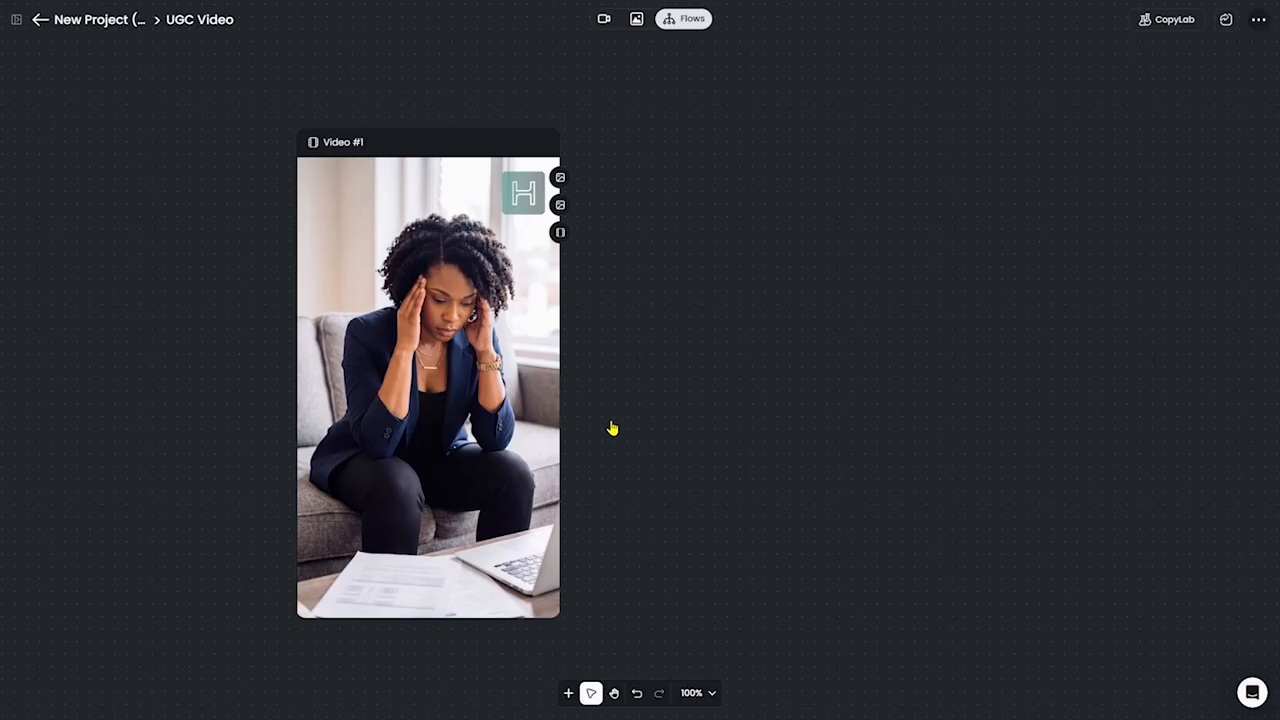
Add a Content Analyzer research node and space it out to the right of the uploaded video node
left_click(568, 692)
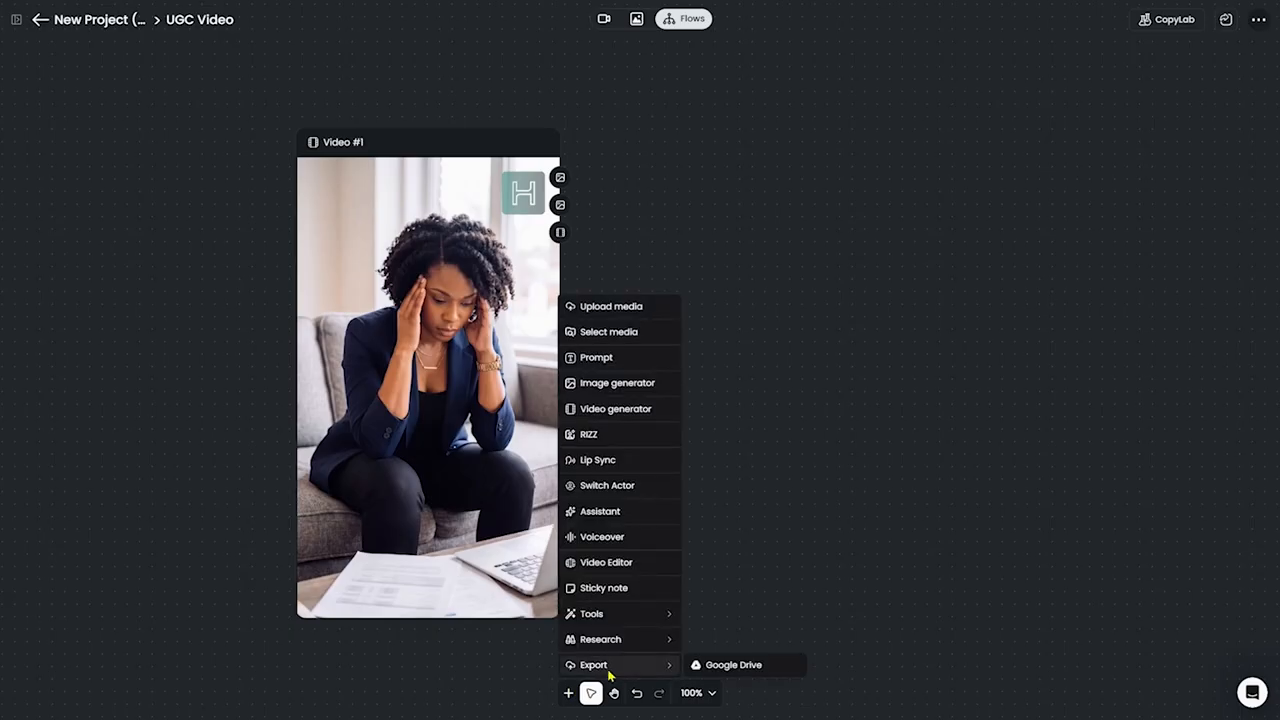
mouse_move(609, 651)
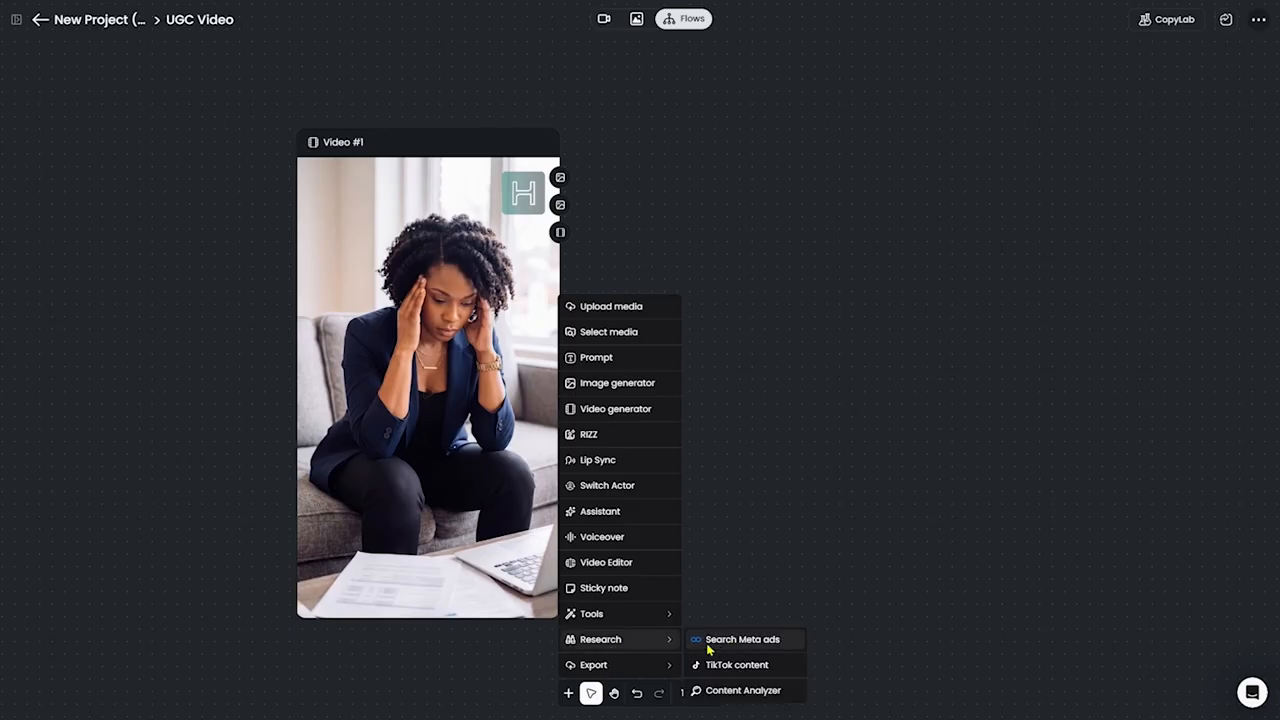
left_click(729, 700)
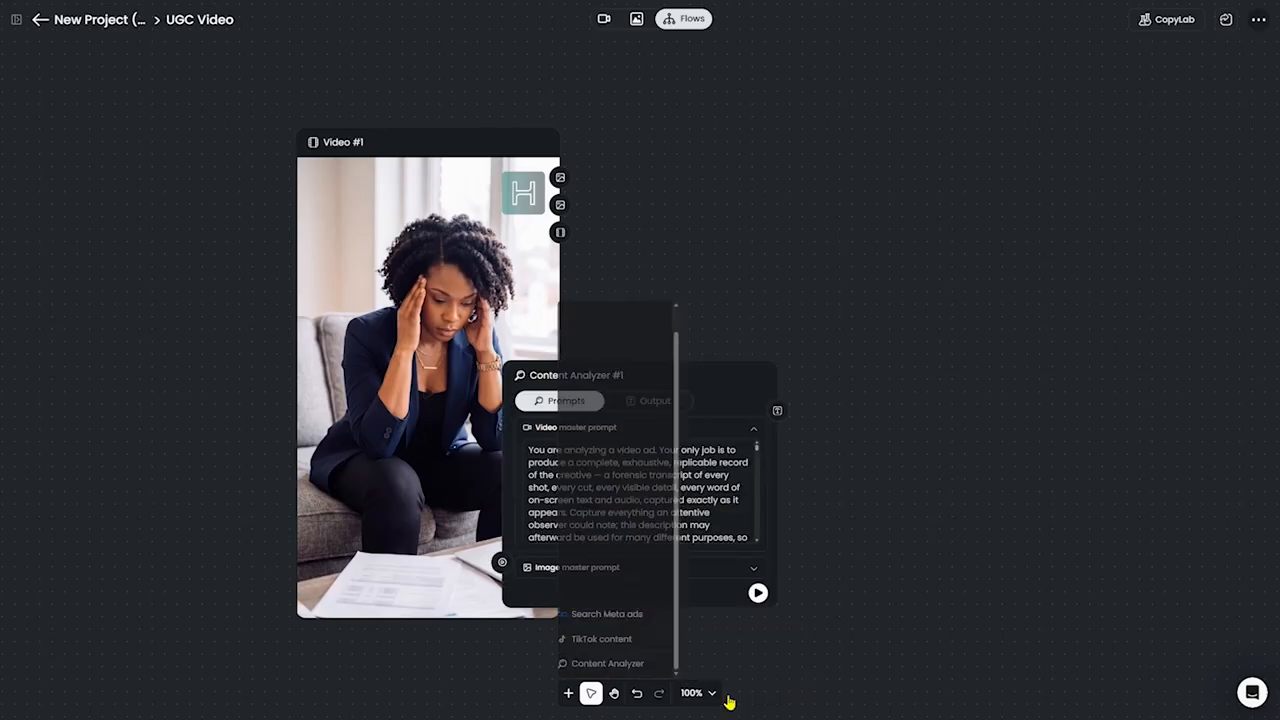
left_click_drag(671, 374, 825, 249)
left_click_drag(493, 147, 371, 135)
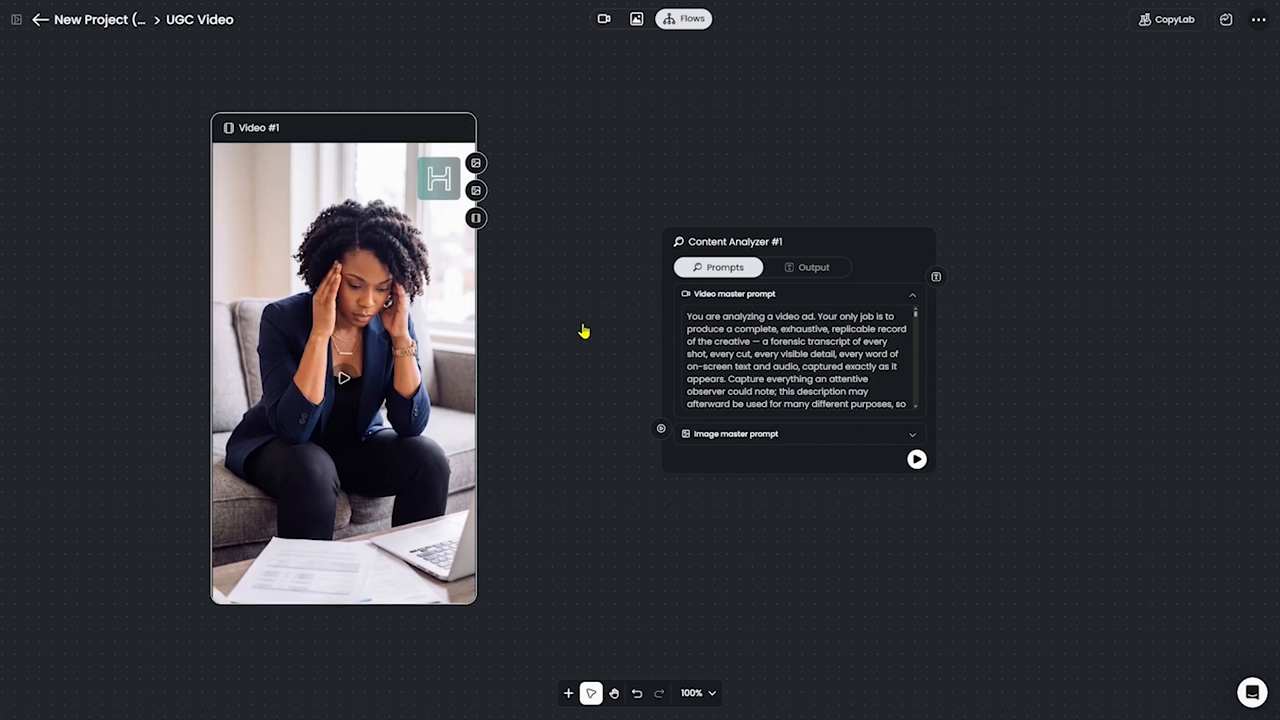
Try connecting the video node's video output to the Content Analyzer's input, and delete that connection
left_click_drag(660, 428, 476, 218)
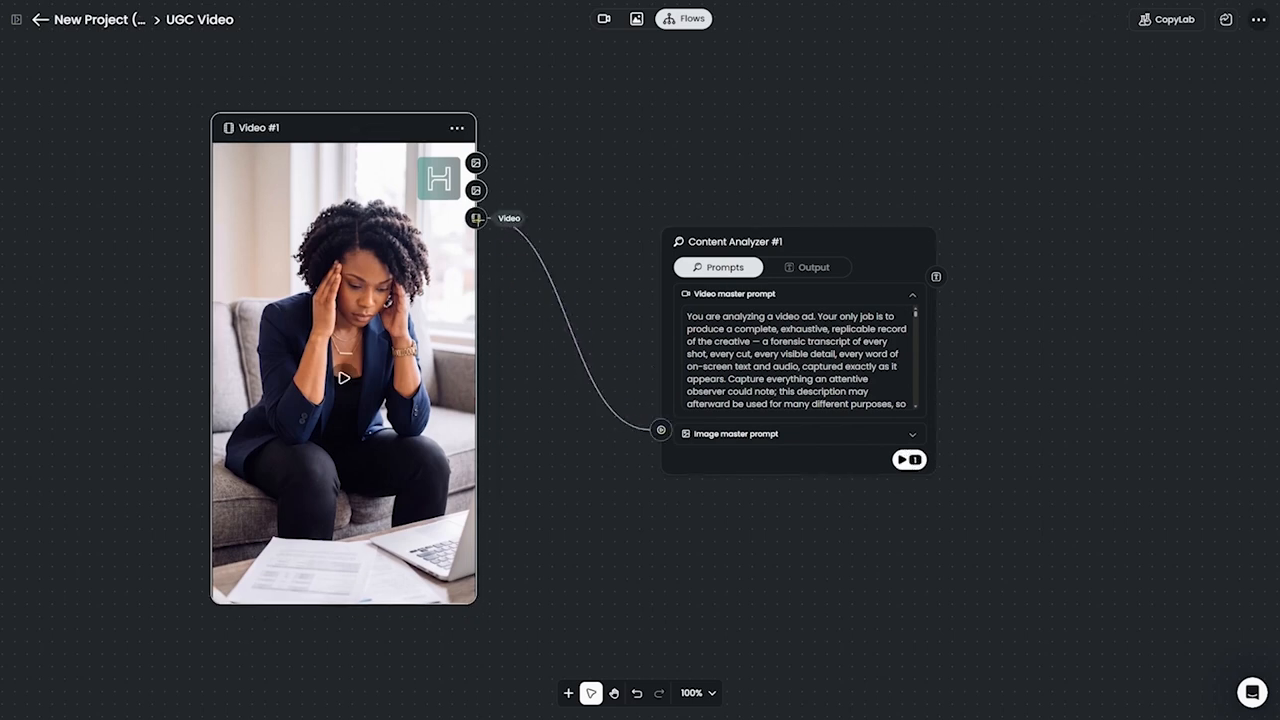
left_click_drag(809, 251, 756, 229)
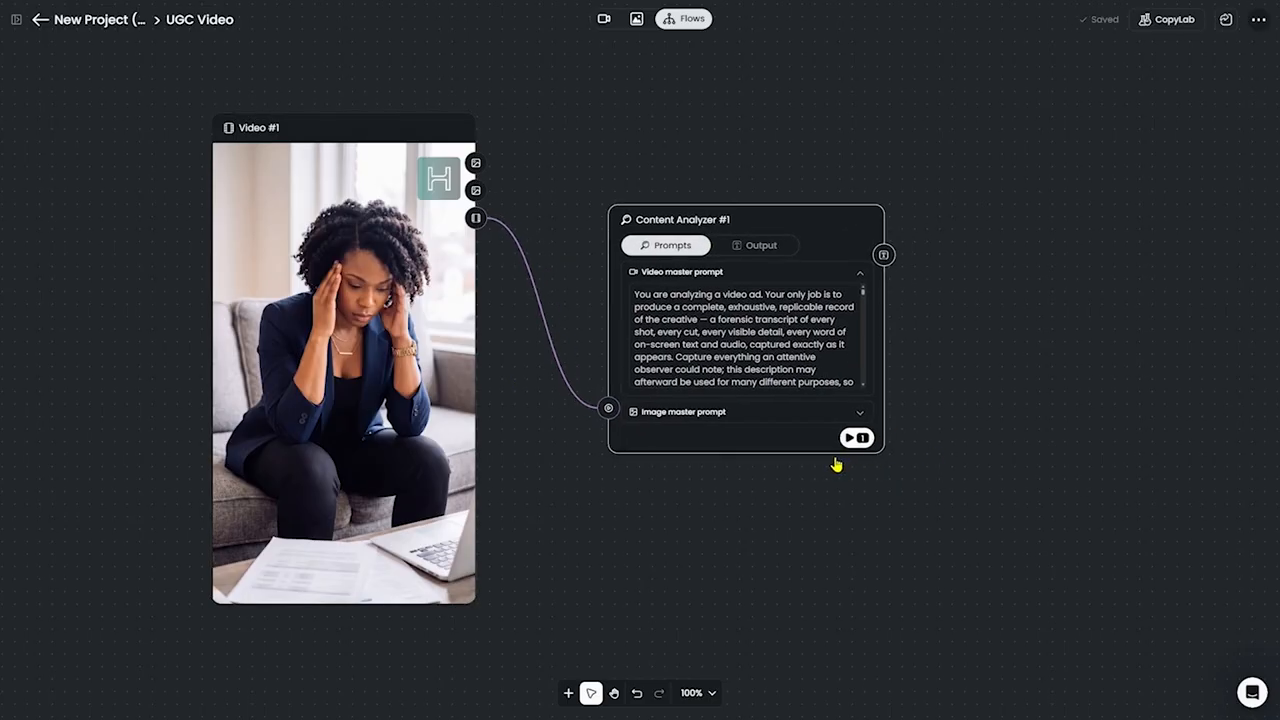
left_click(575, 399)
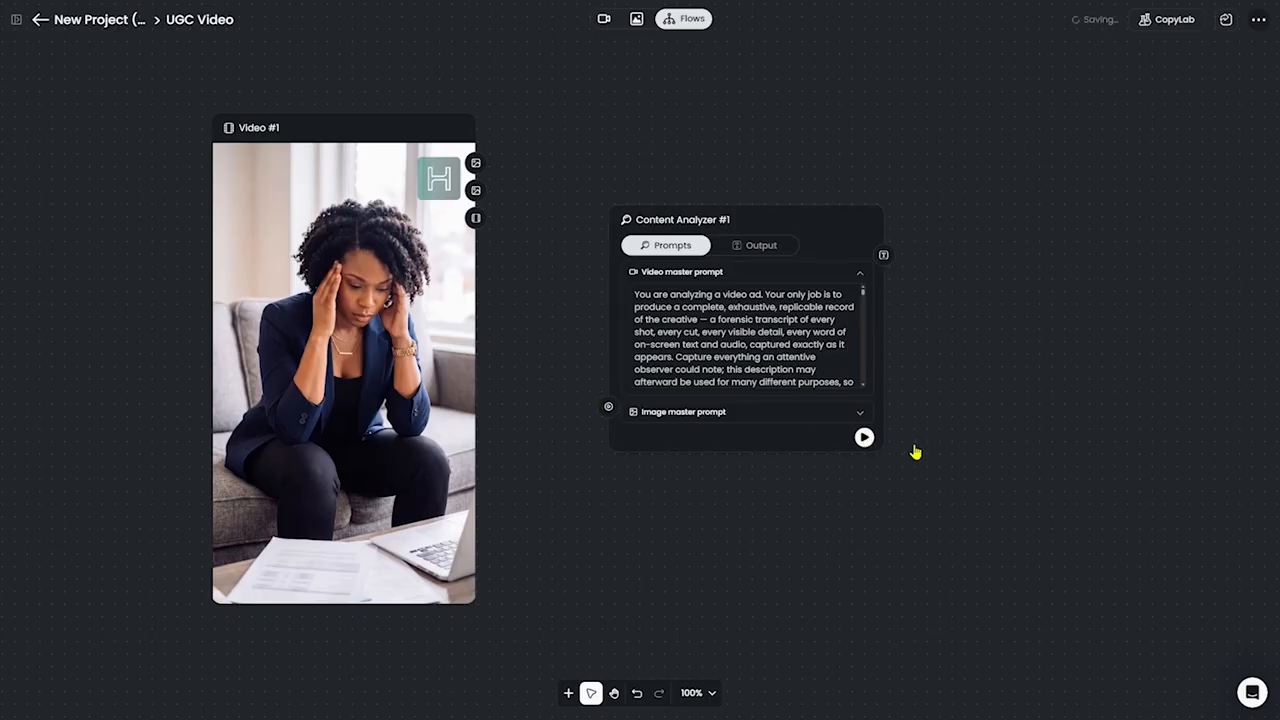
Connect the Content Analyzer's input to the video node's video output and run the analysis
left_click_drag(608, 406, 476, 218)
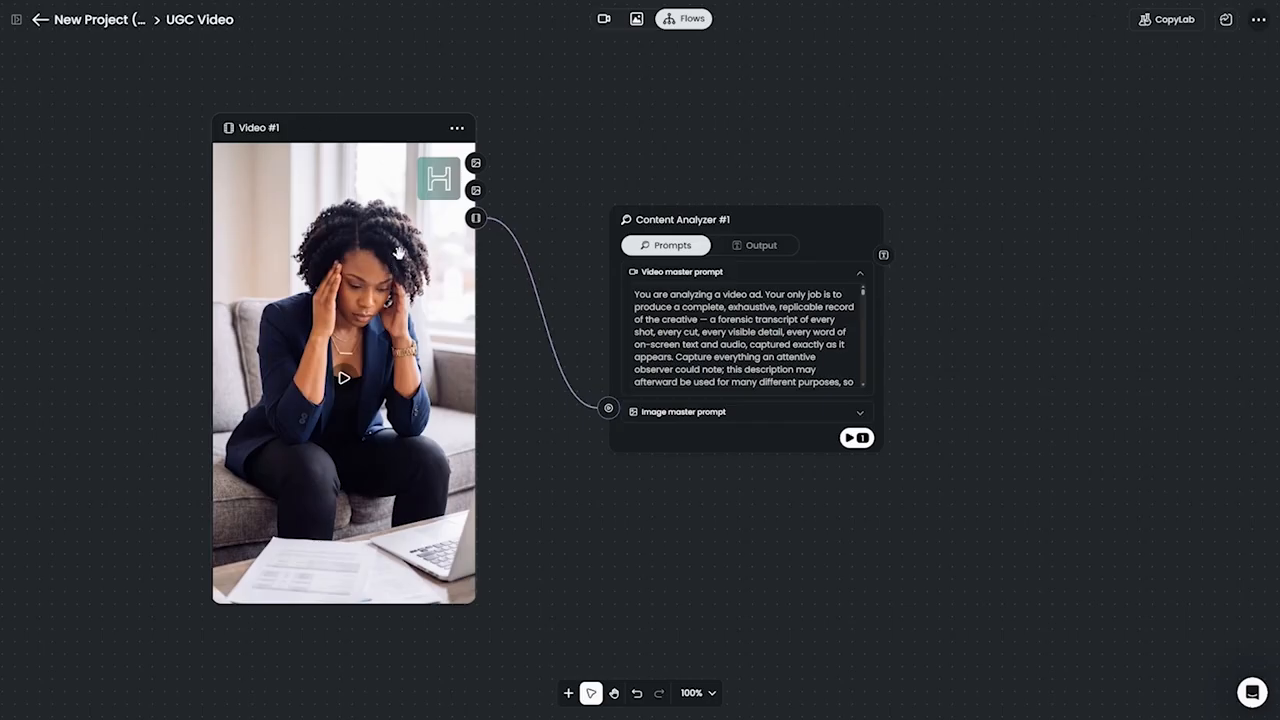
scroll(655, 430, "right", 3)
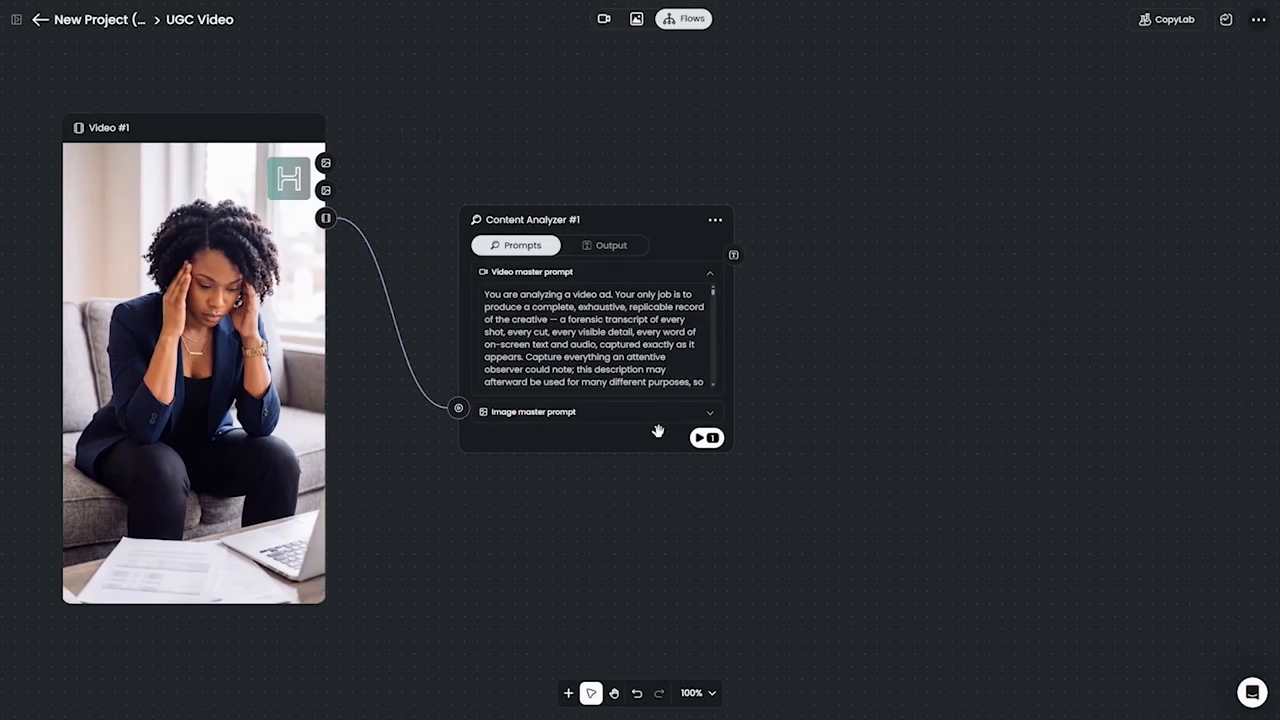
scroll(658, 430, "right", 1)
left_click(681, 437)
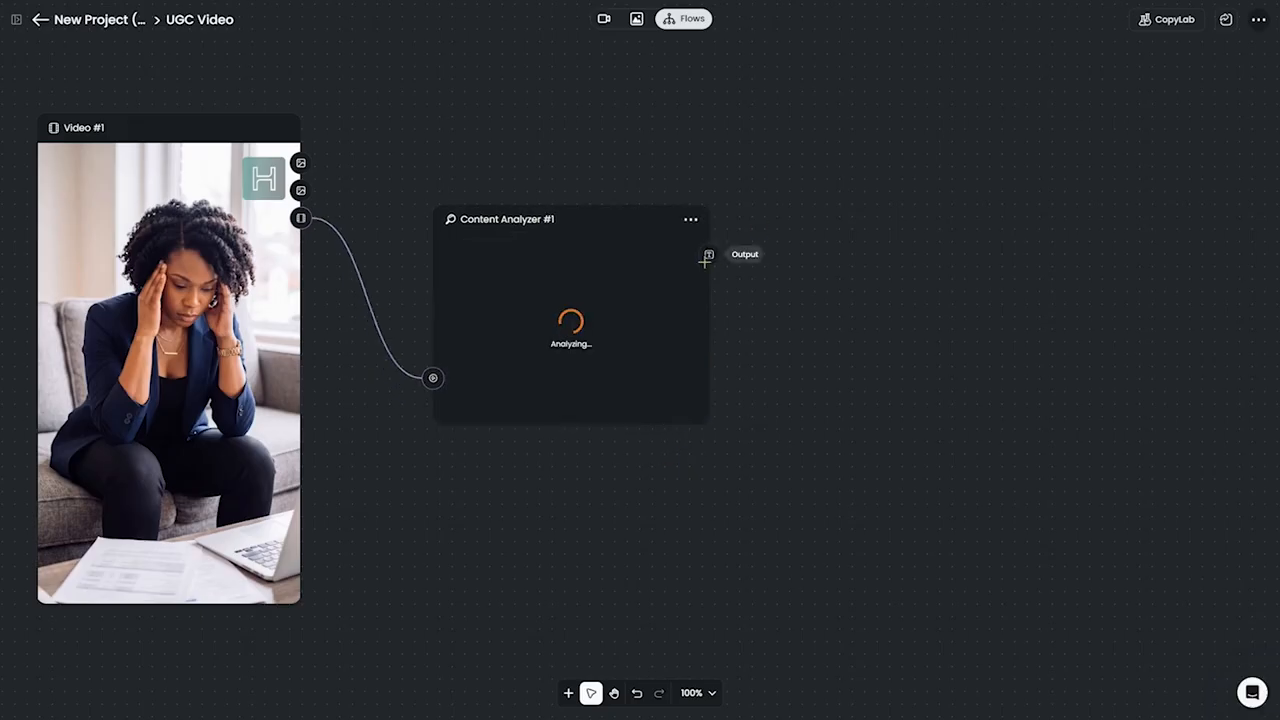
Add a Prompt node and place it to the right of the Content Analyzer, slightly above it
left_click(569, 693)
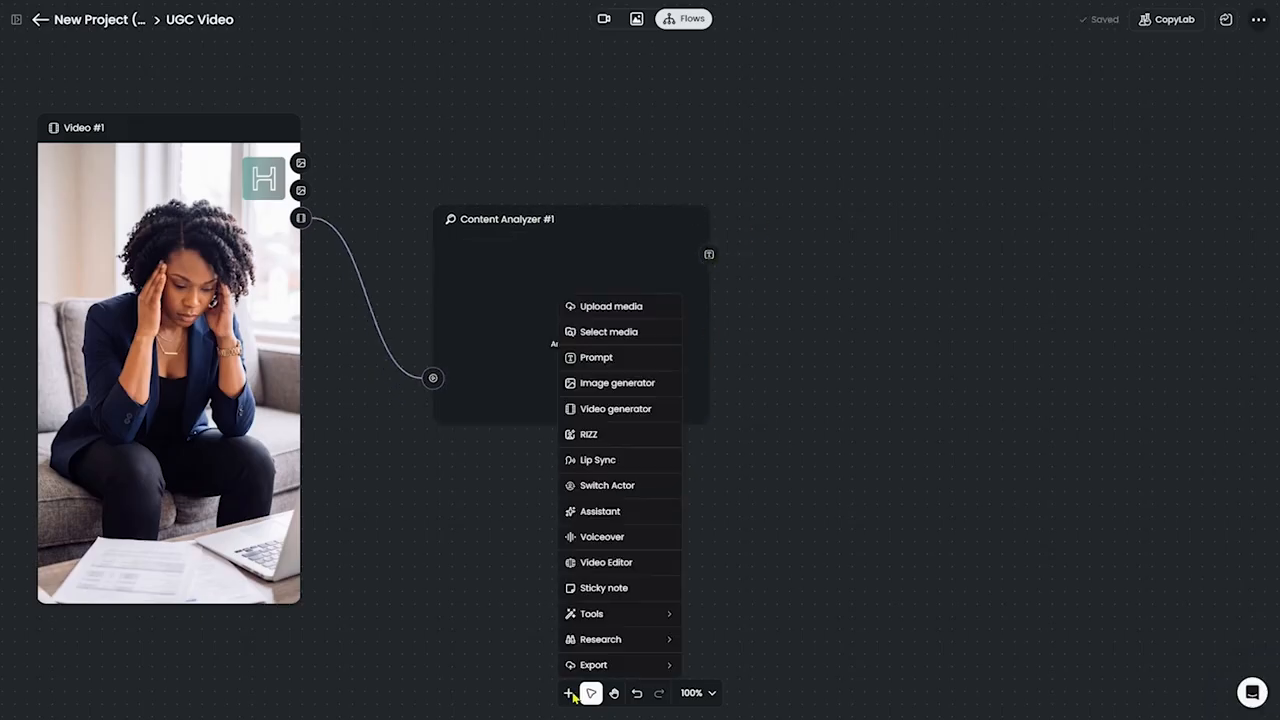
left_click(606, 360)
left_click_drag(654, 382, 889, 243)
left_click_drag(709, 254, 1061, 261)
left_click_drag(929, 240, 916, 173)
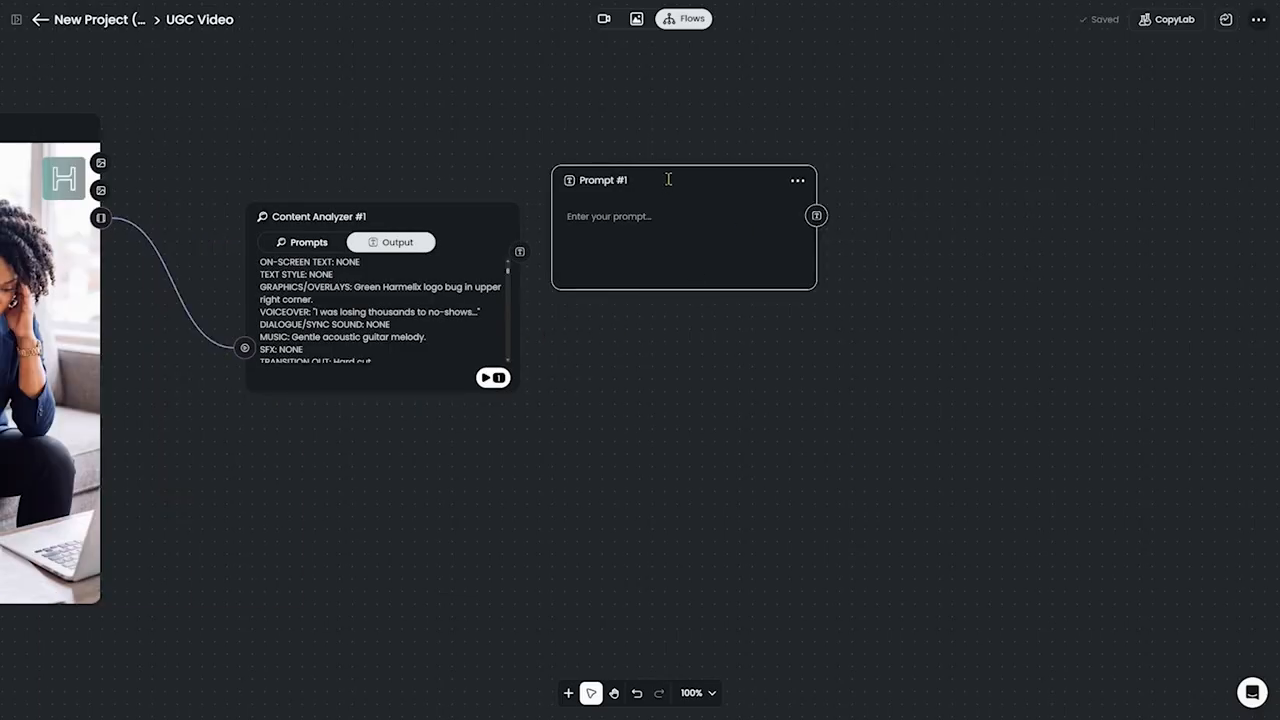
Write "use this information to create a similar video for SpiceJett Restaurant" in the Prompt node
left_click(627, 213)
type("use this")
key("BackSpace")
key("BackSpace")
type("is information to create a similar video for SpiceJett Restaurant")
left_click(1124, 575)
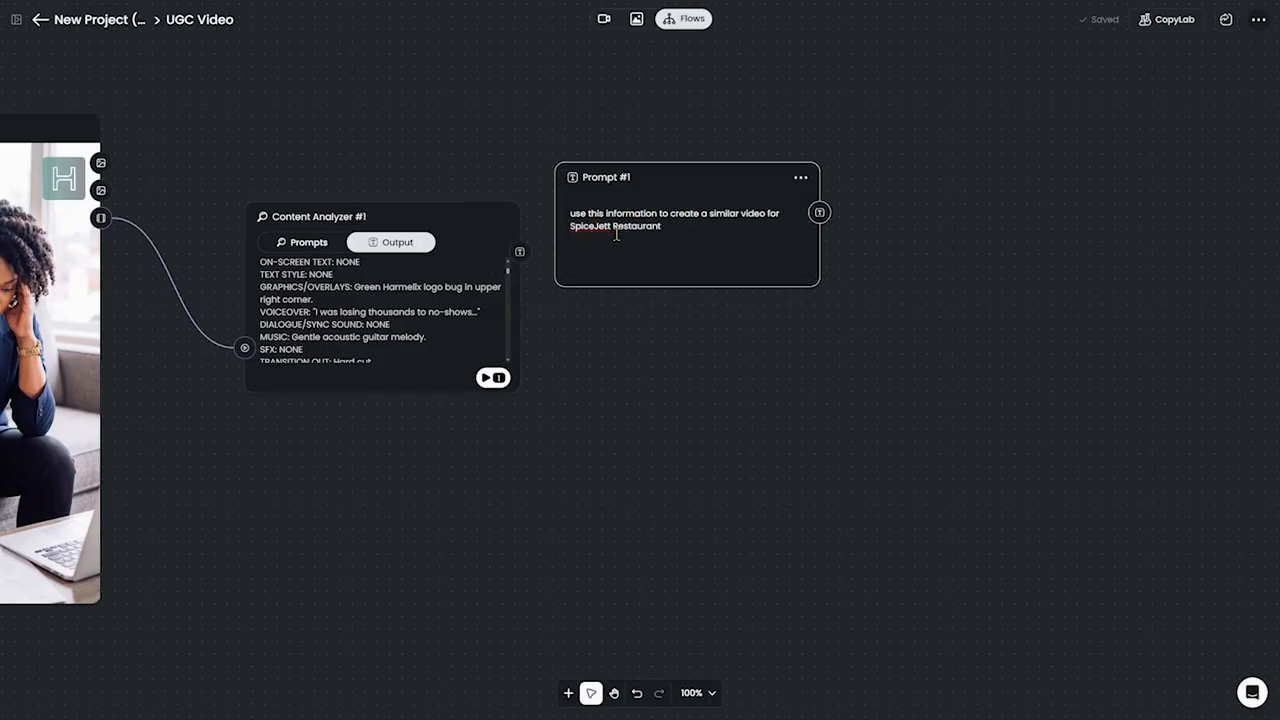
Add a Video Generator node fed by the Prompt node's output
left_click_drag(819, 212, 907, 195)
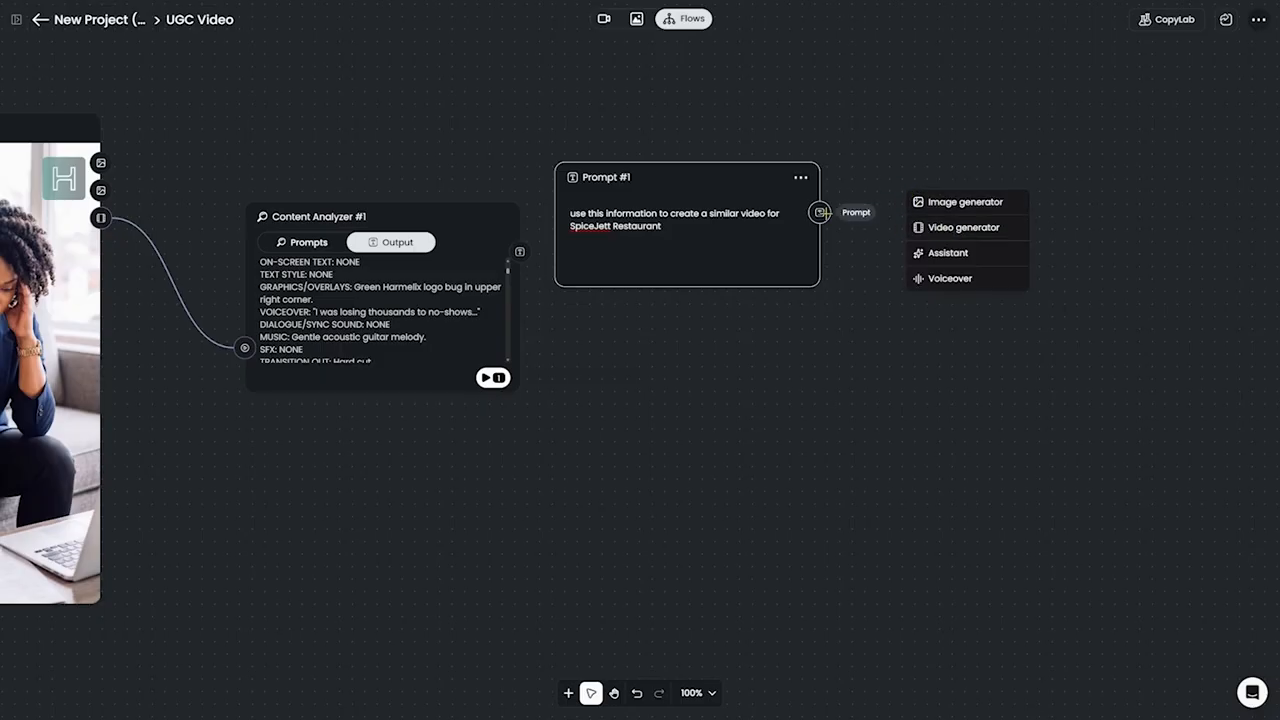
left_click(950, 229)
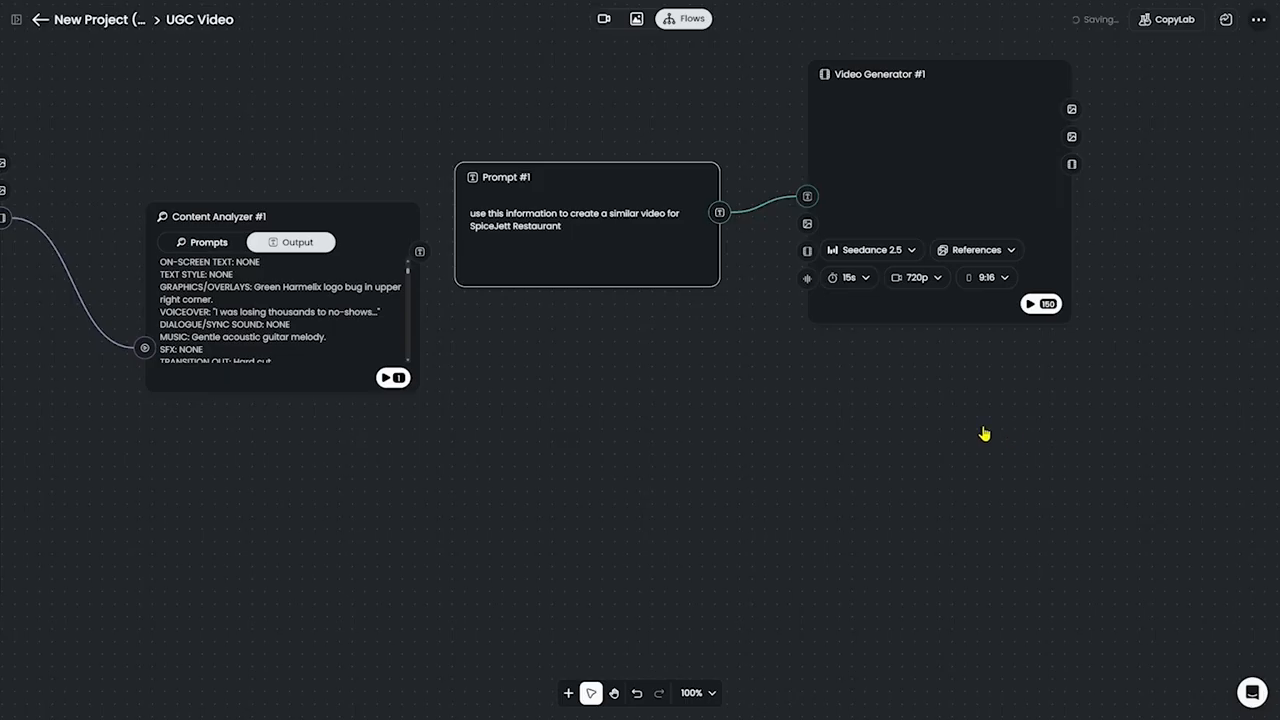
scroll(916, 429, "up", 1)
scroll(916, 430, "down", 1)
scroll(907, 430, "up", 1)
scroll(905, 430, "right", 1)
scroll(903, 429, "up", 1)
scroll(906, 414, "right", 1)
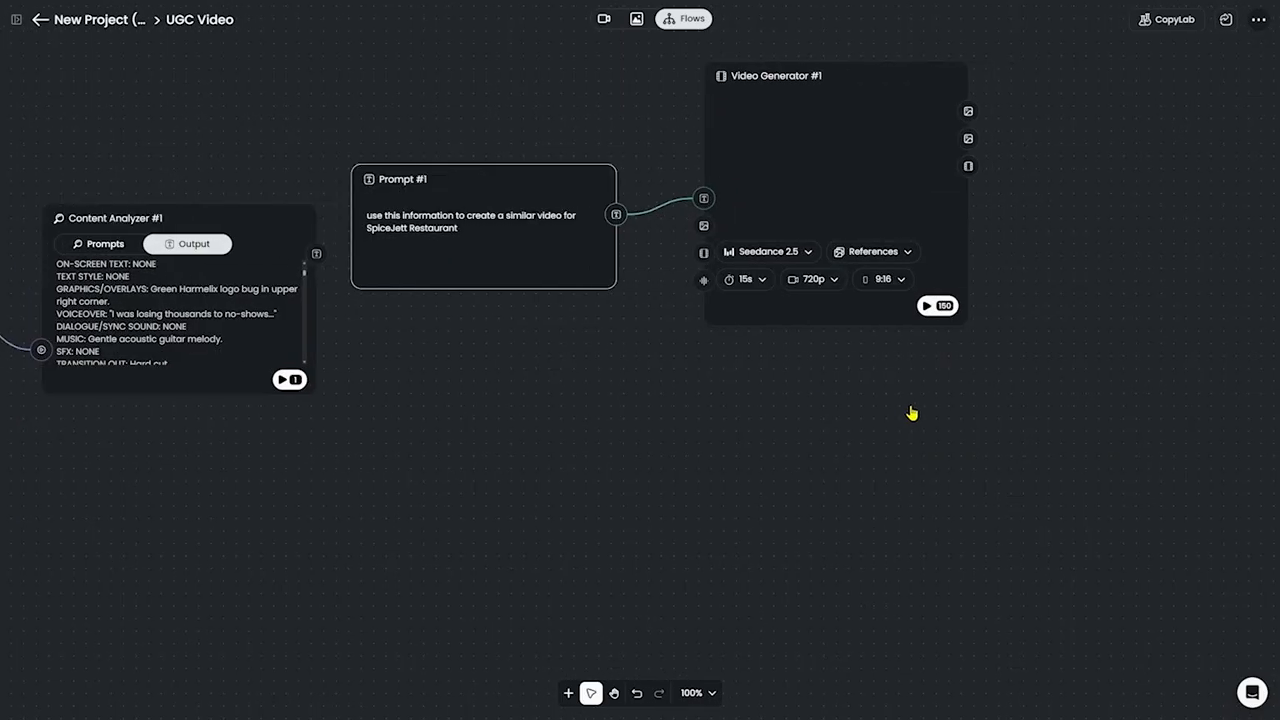
Check the Video Generator's available models and set its duration to 30s
scroll(911, 414, "up", 1)
left_click(789, 326)
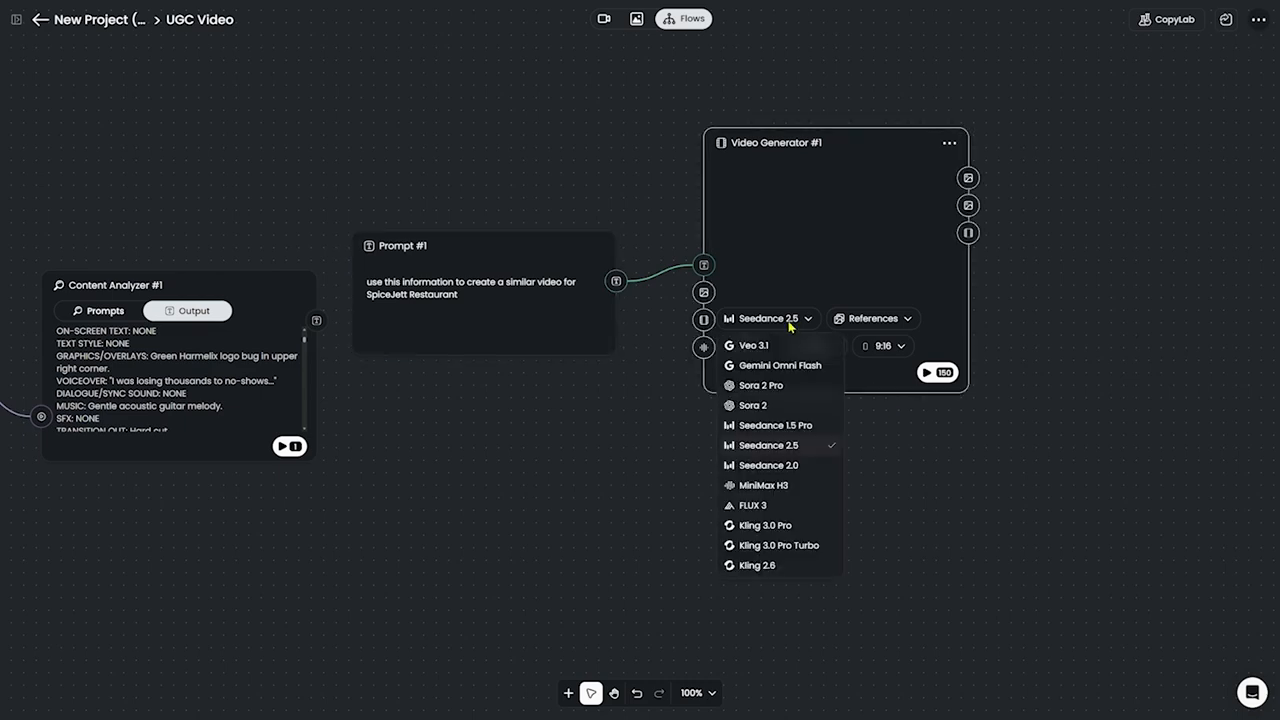
left_click(876, 382)
left_click(763, 348)
scroll(766, 600, "down", 3)
left_click(748, 703)
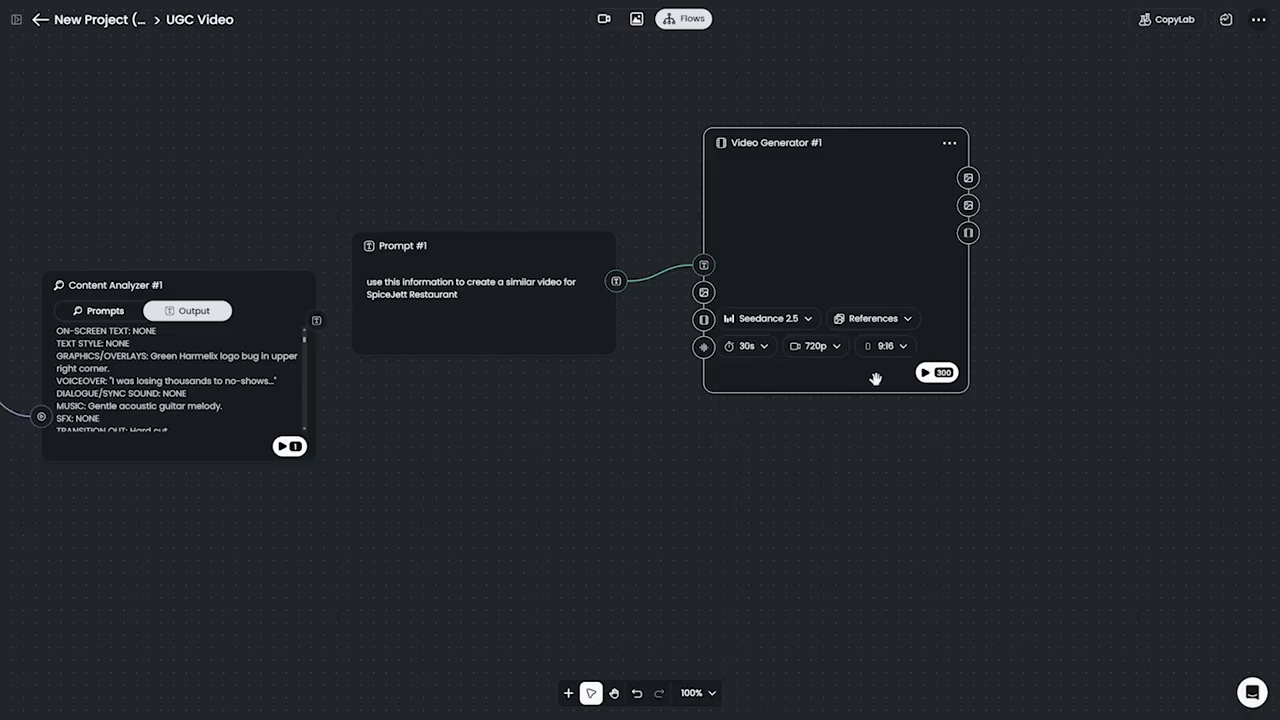
Examine the Video Generator's reference mode and aspect ratio options, and look back over the flow from the source video onward
left_click(897, 323)
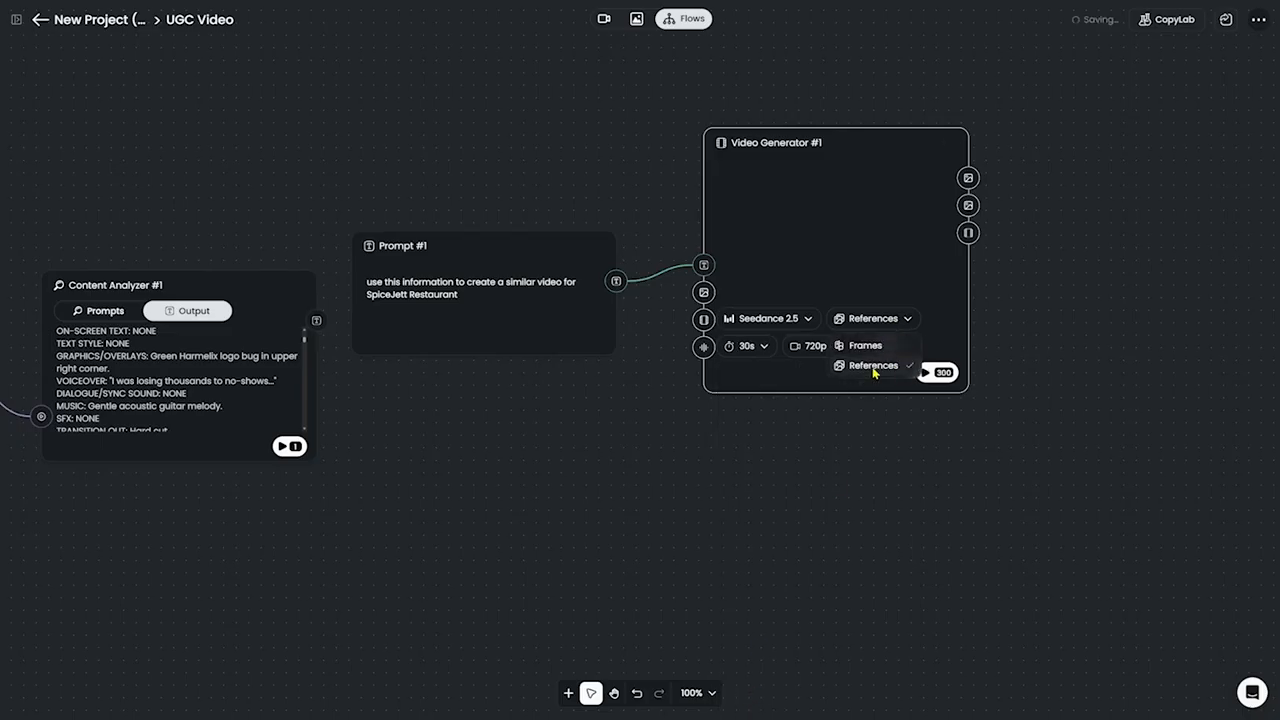
left_click(988, 495)
scroll(903, 418, "right", 1)
scroll(685, 352, "up", 2)
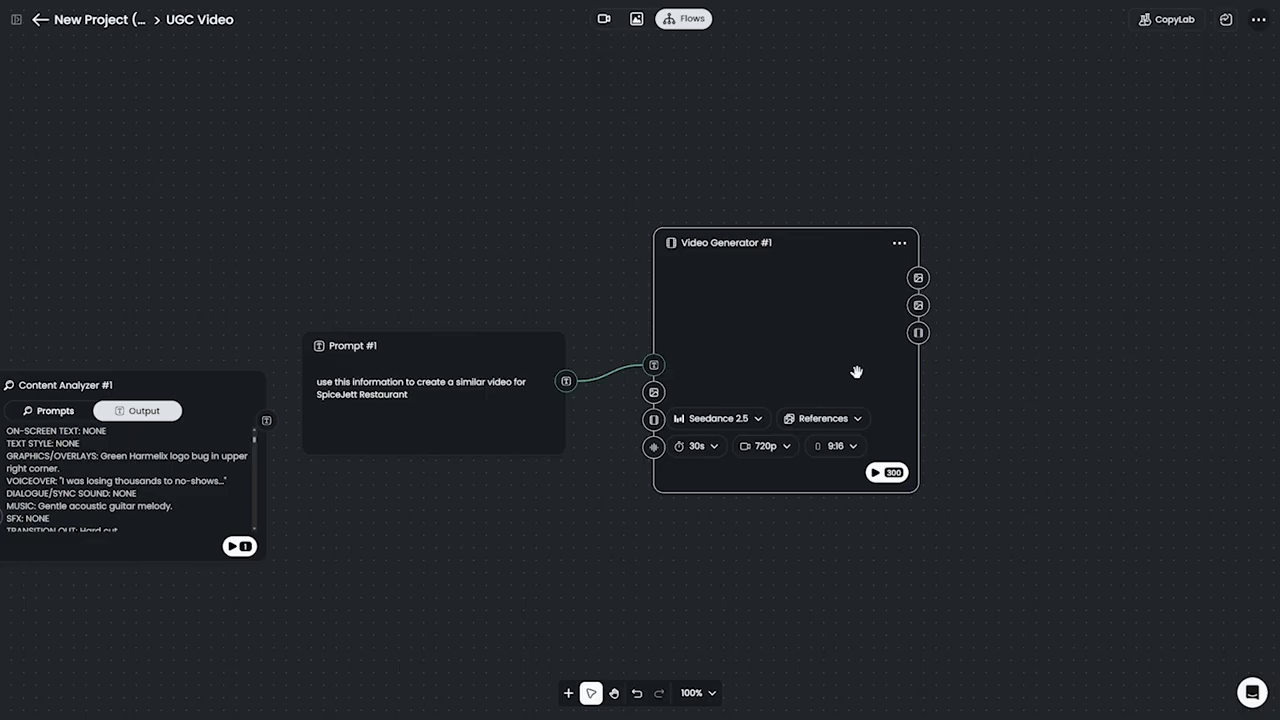
left_click(834, 447)
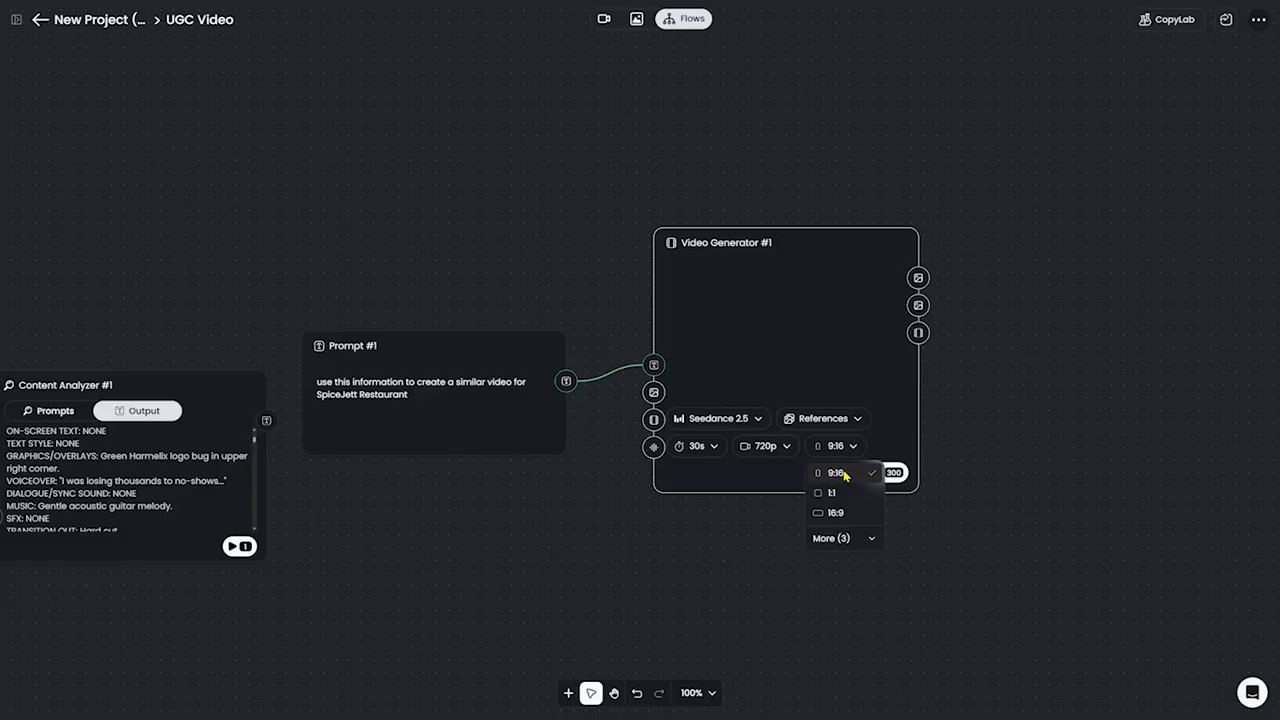
scroll(846, 474, "down", 1)
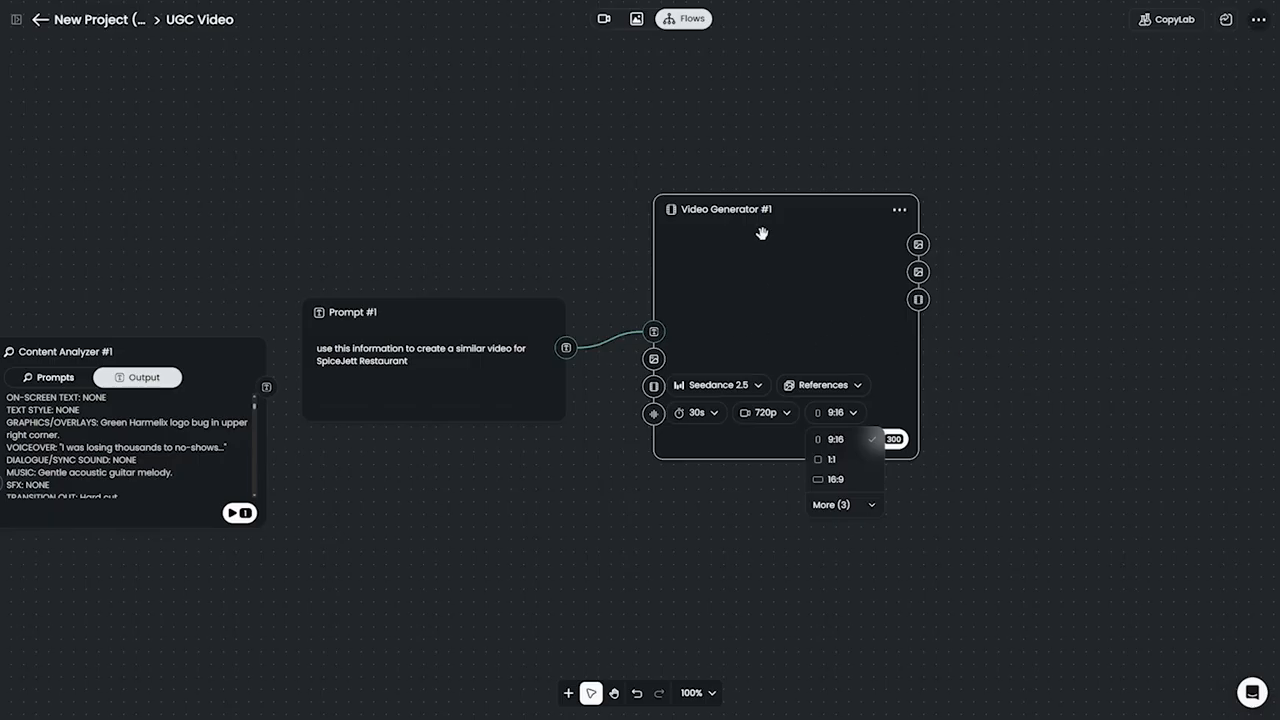
scroll(796, 470, "left", 3)
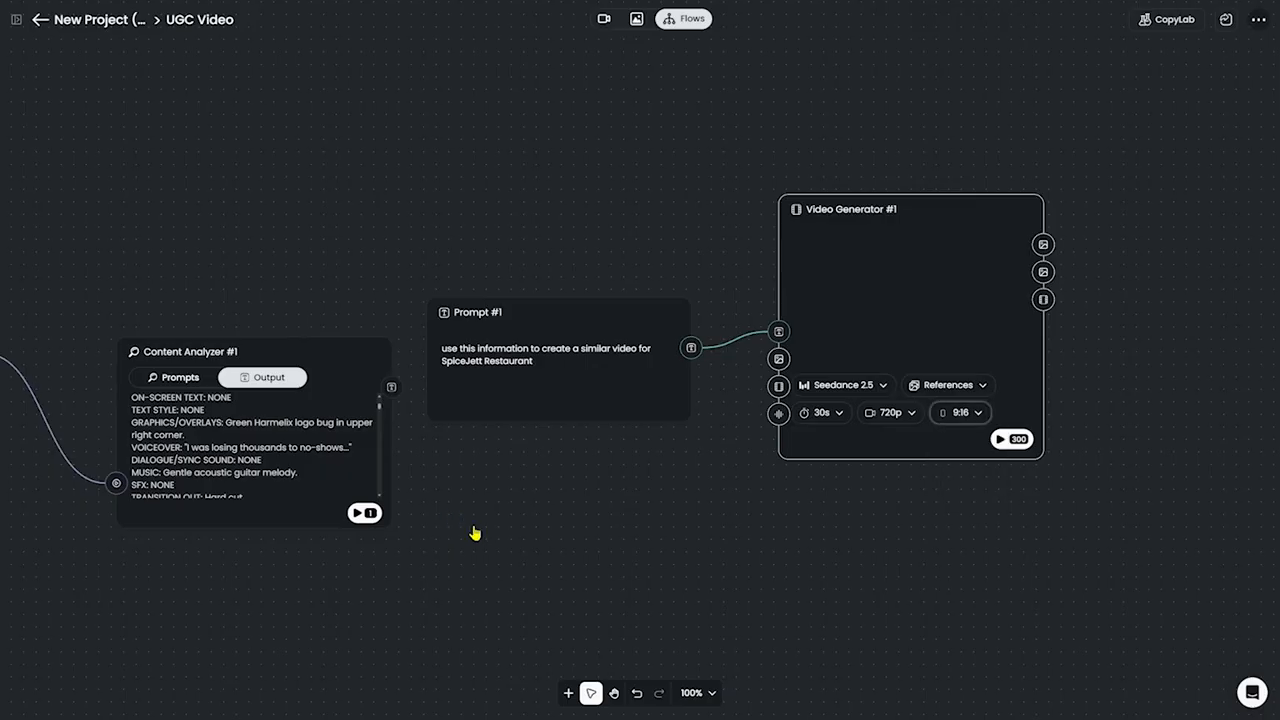
left_click(374, 217)
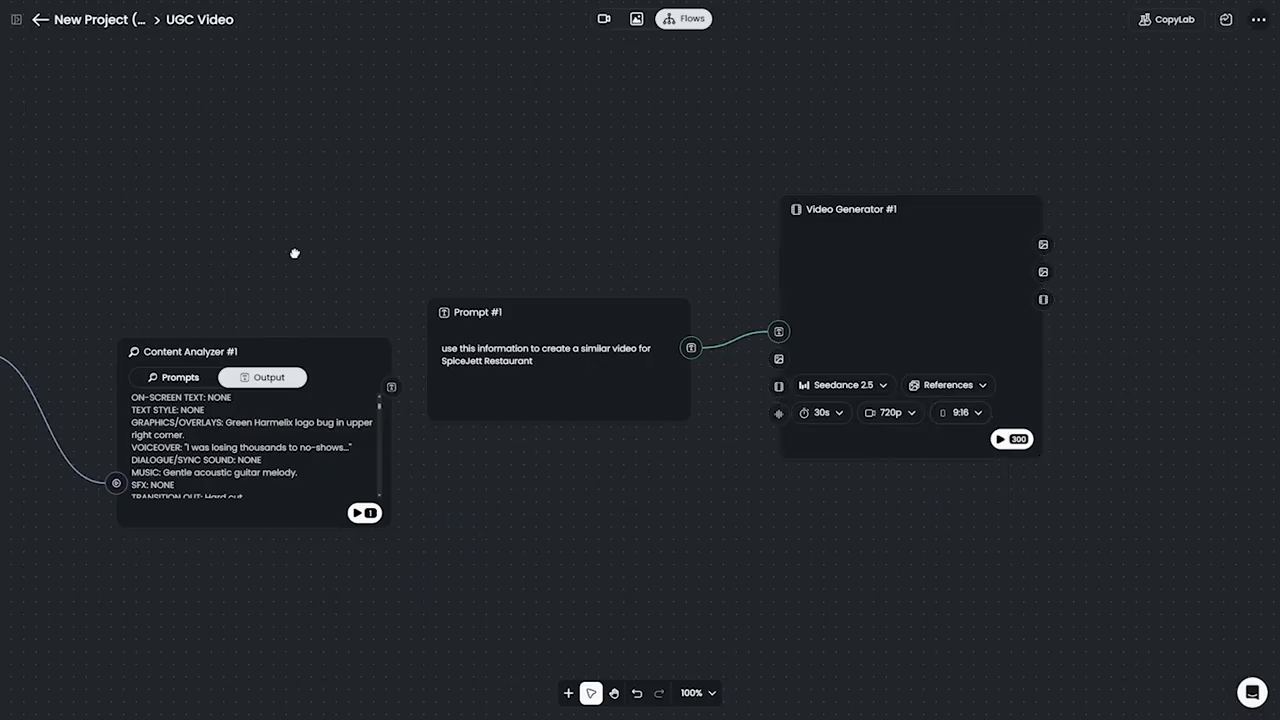
left_click_drag(294, 253, 946, 103)
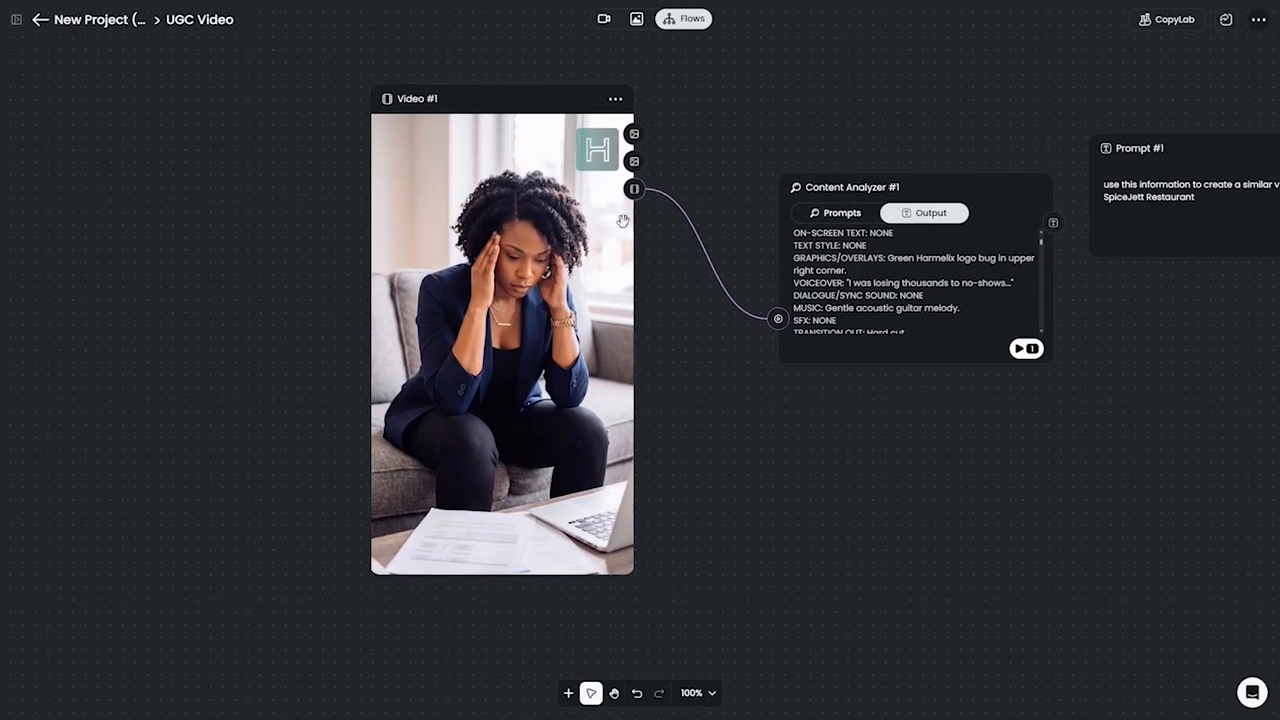
left_click_drag(1043, 455, 514, 501)
left_click_drag(821, 471, 646, 491)
Keep the Video Generator's resolution at 720p and generate the video
left_click(683, 343)
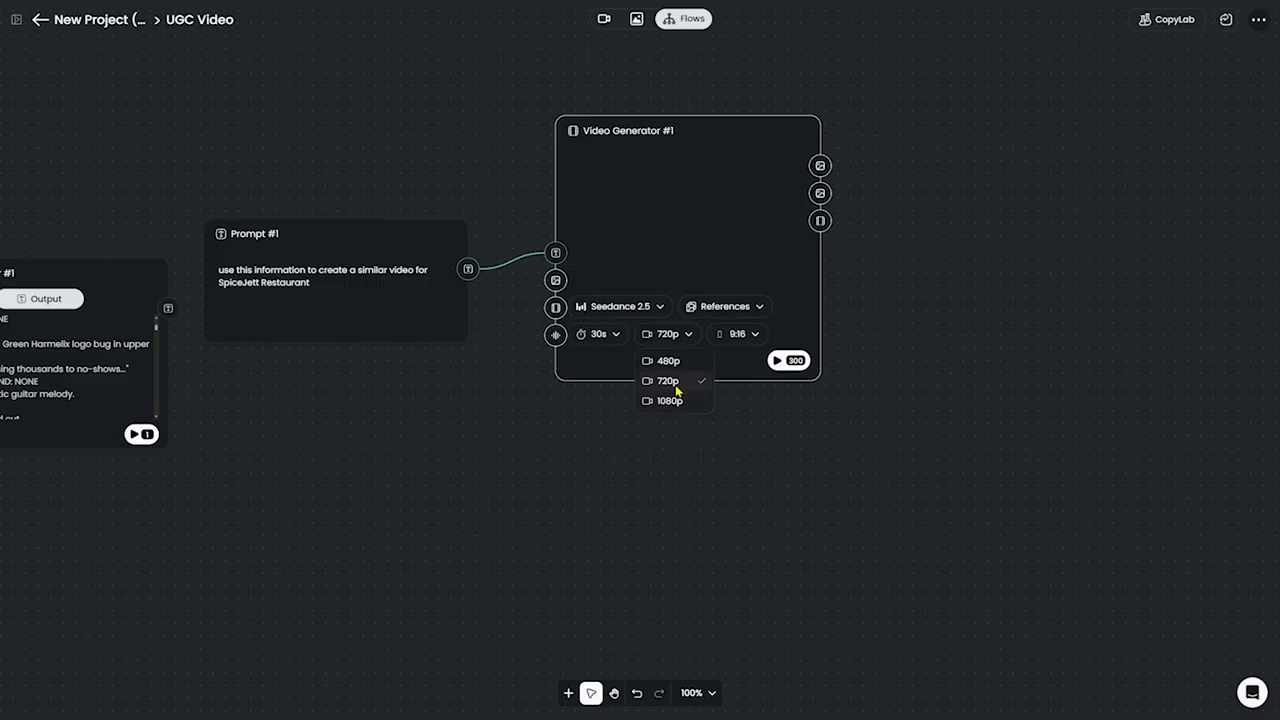
left_click(677, 391)
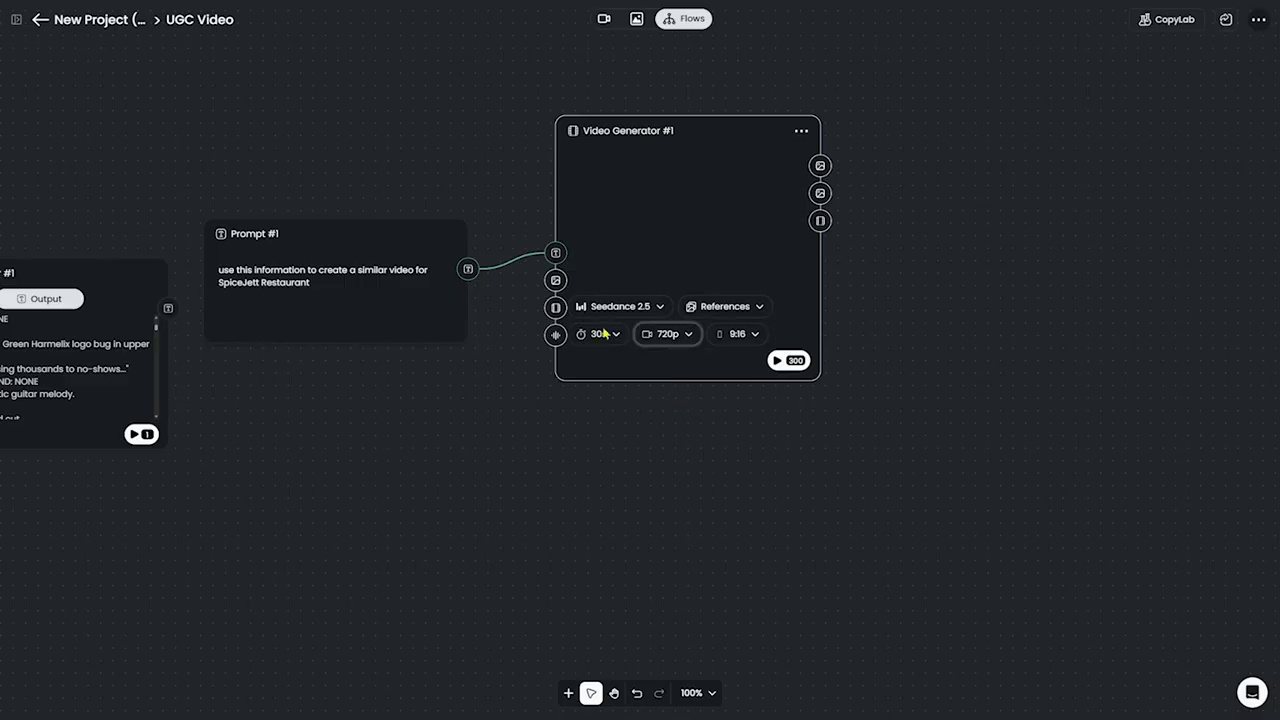
left_click(786, 366)
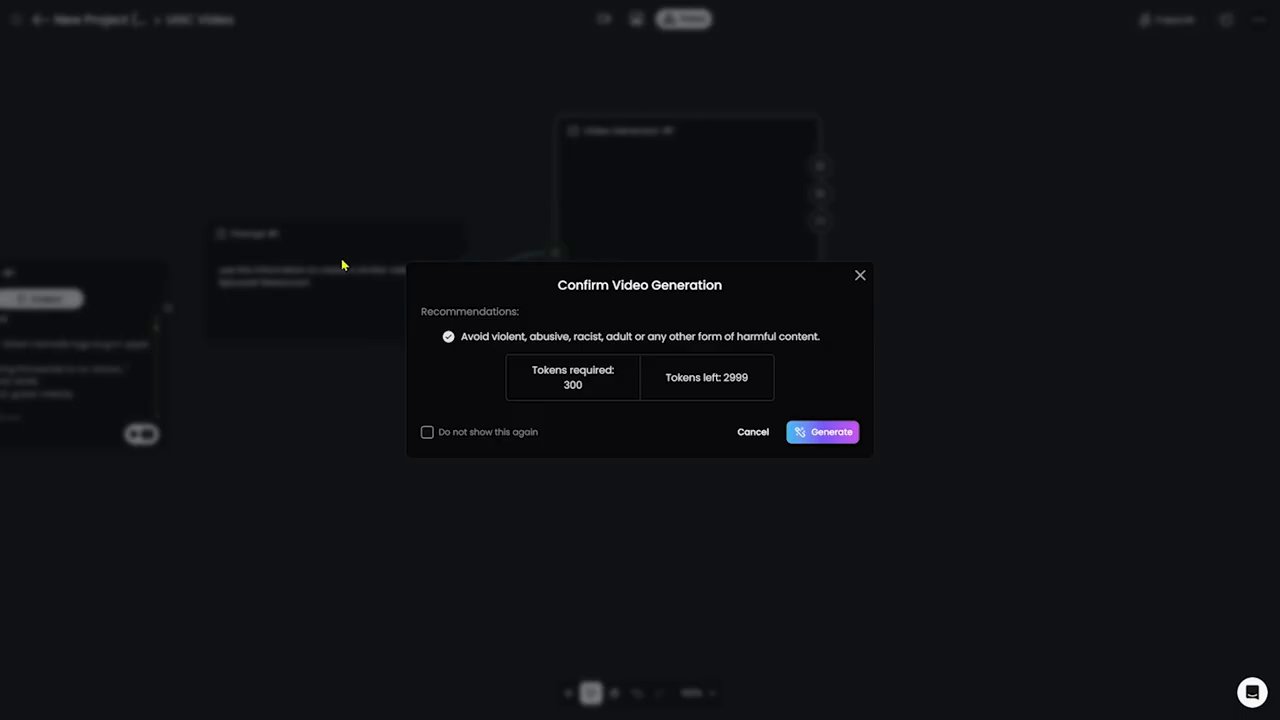
left_click(824, 438)
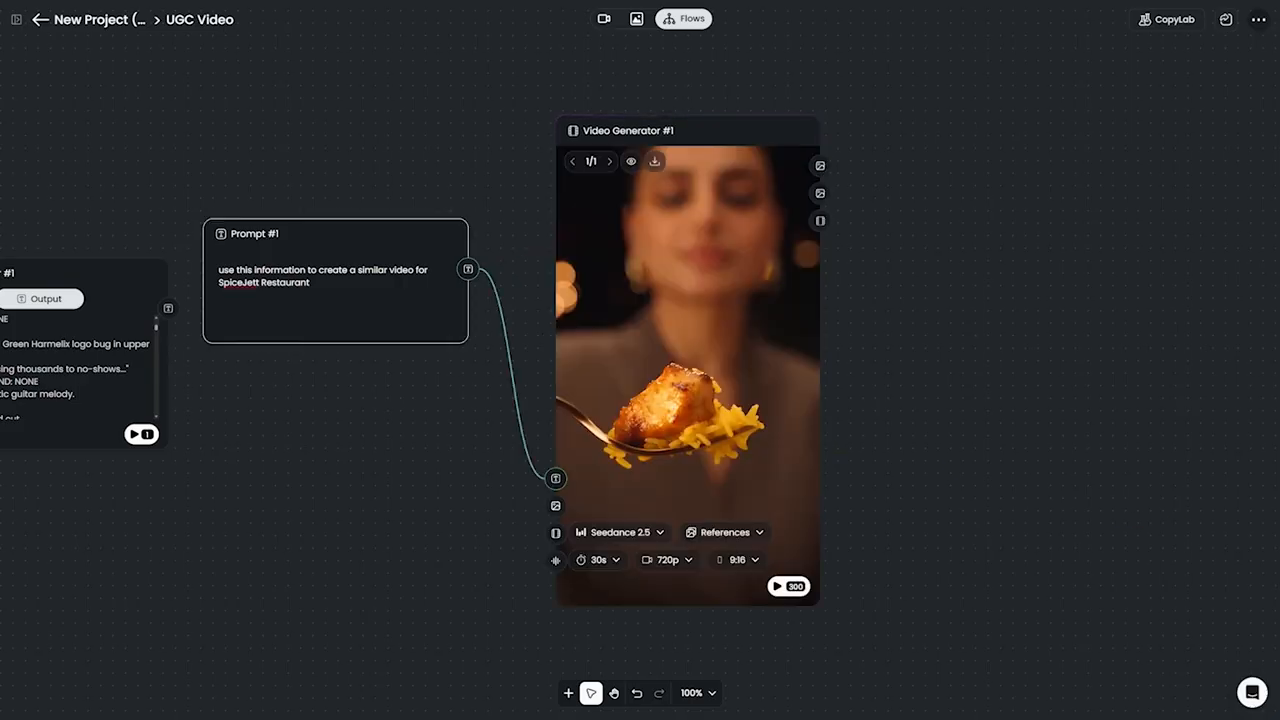
mouse_move(758, 357)
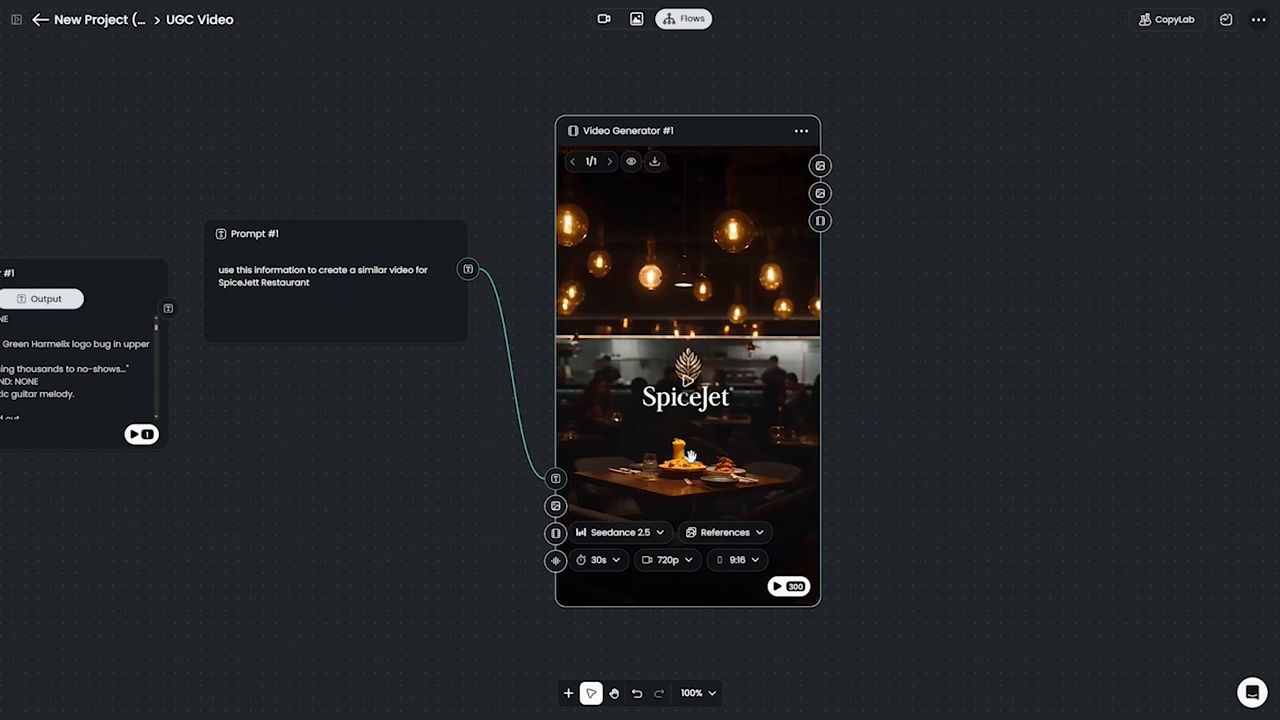
Append "also add a matching voiceover" to the Prompt node's text and generate the video again
scroll(600, 420, "left", 3)
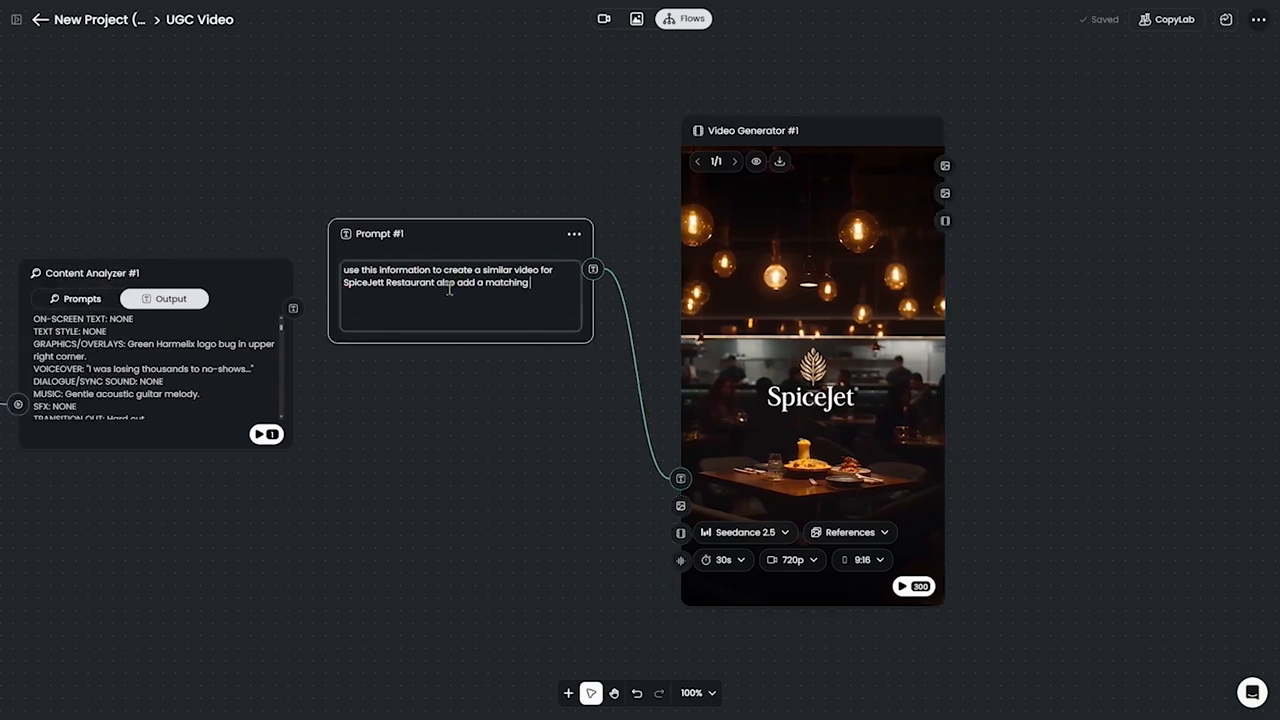
type("voiceover")
scroll(886, 379, "right", 2)
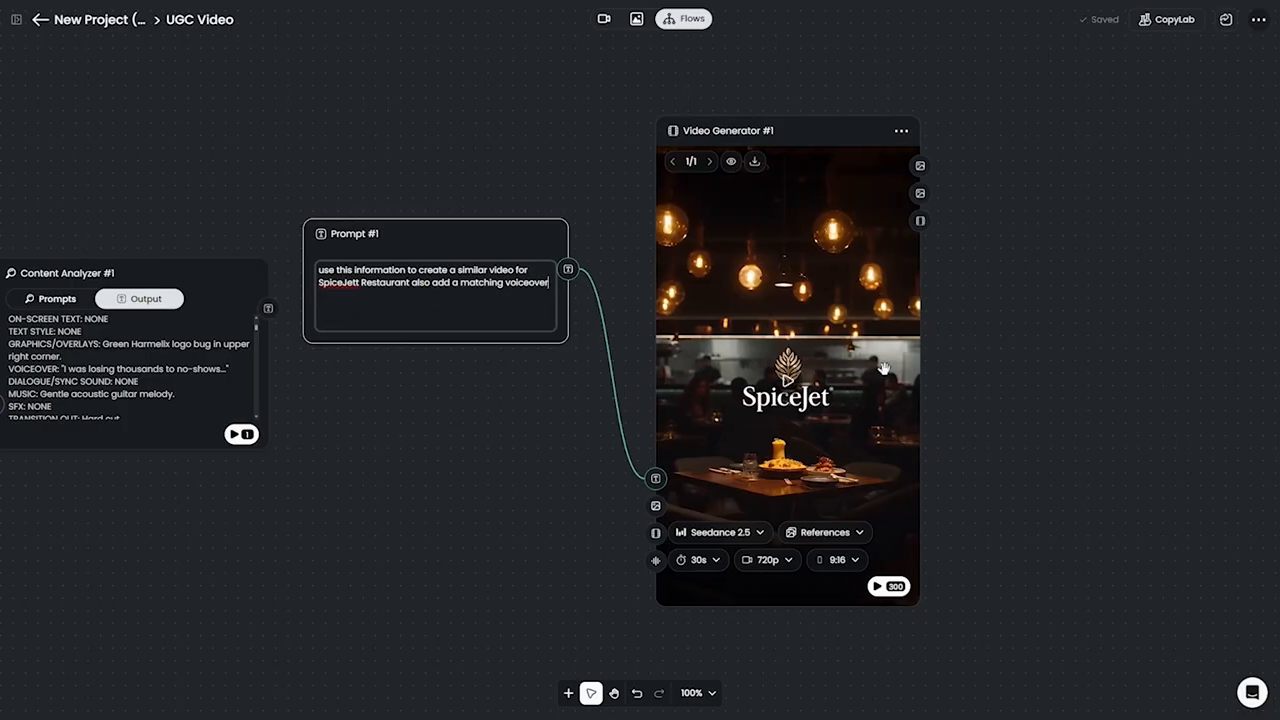
left_click(815, 587)
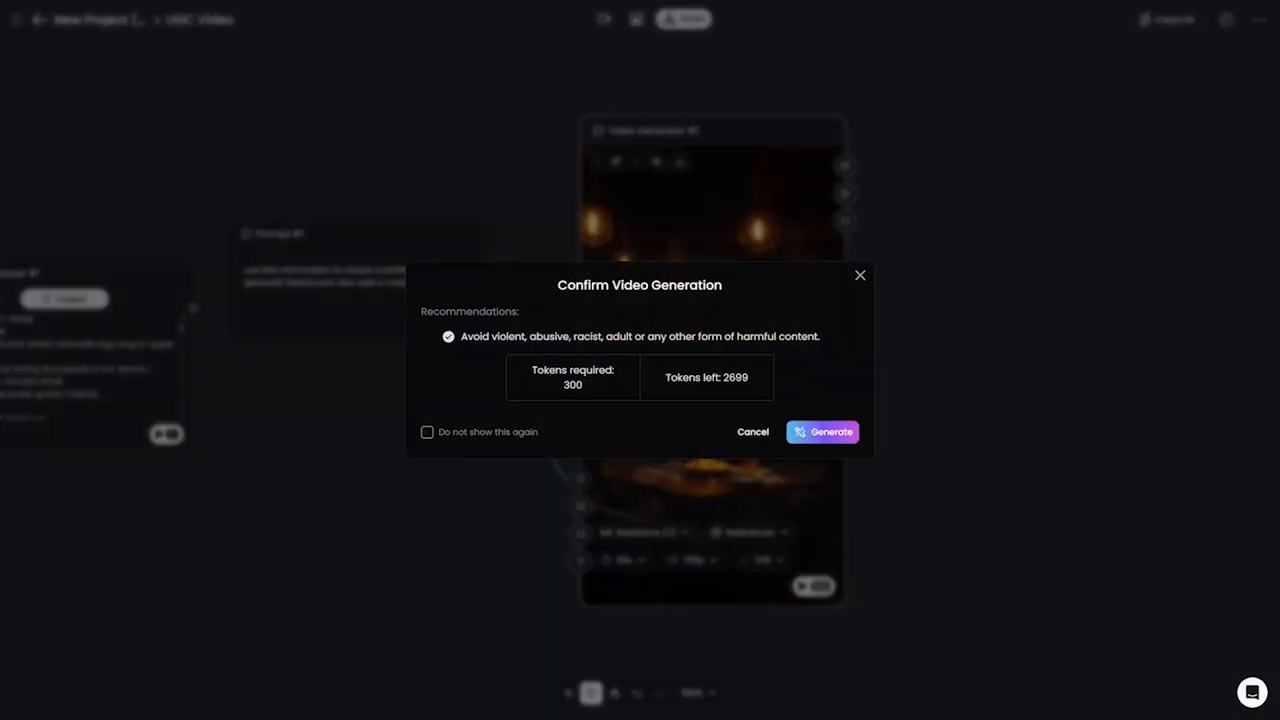
left_click(822, 432)
scroll(543, 286, "left", 1)
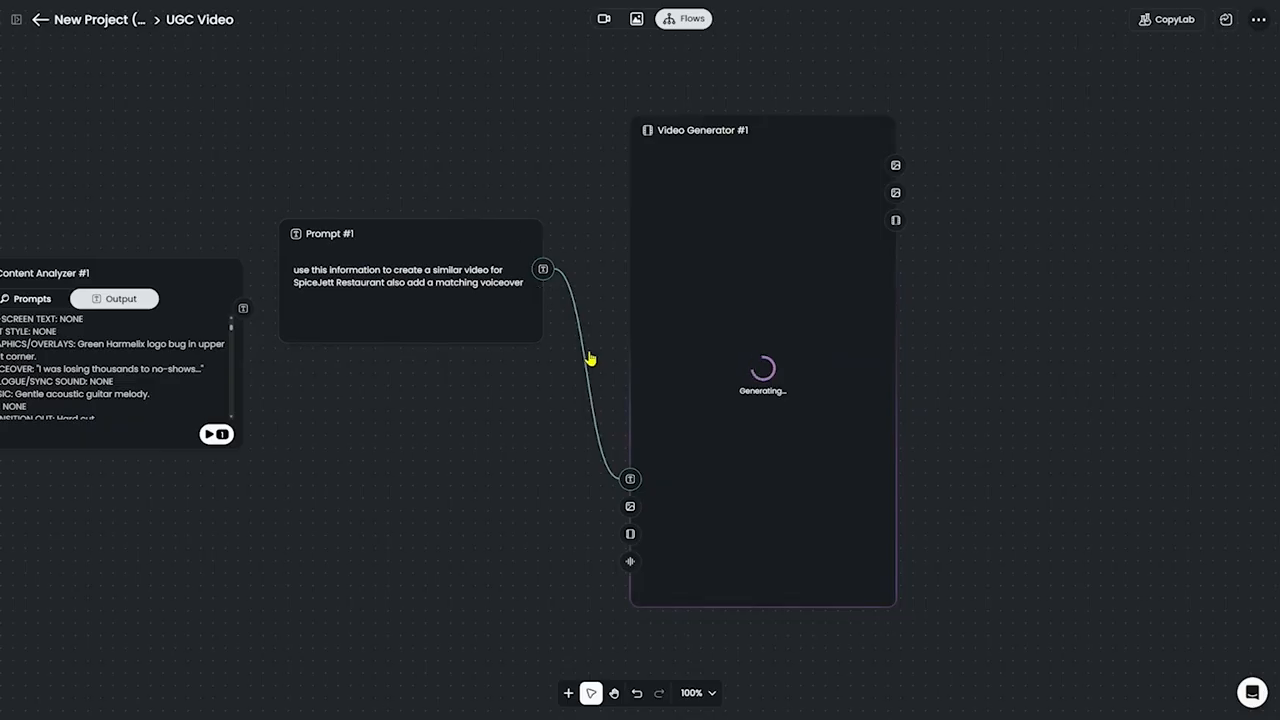
Add a Voiceover node below the Prompt node and connect the prompt's output to its input
scroll(580, 355, "down", 1)
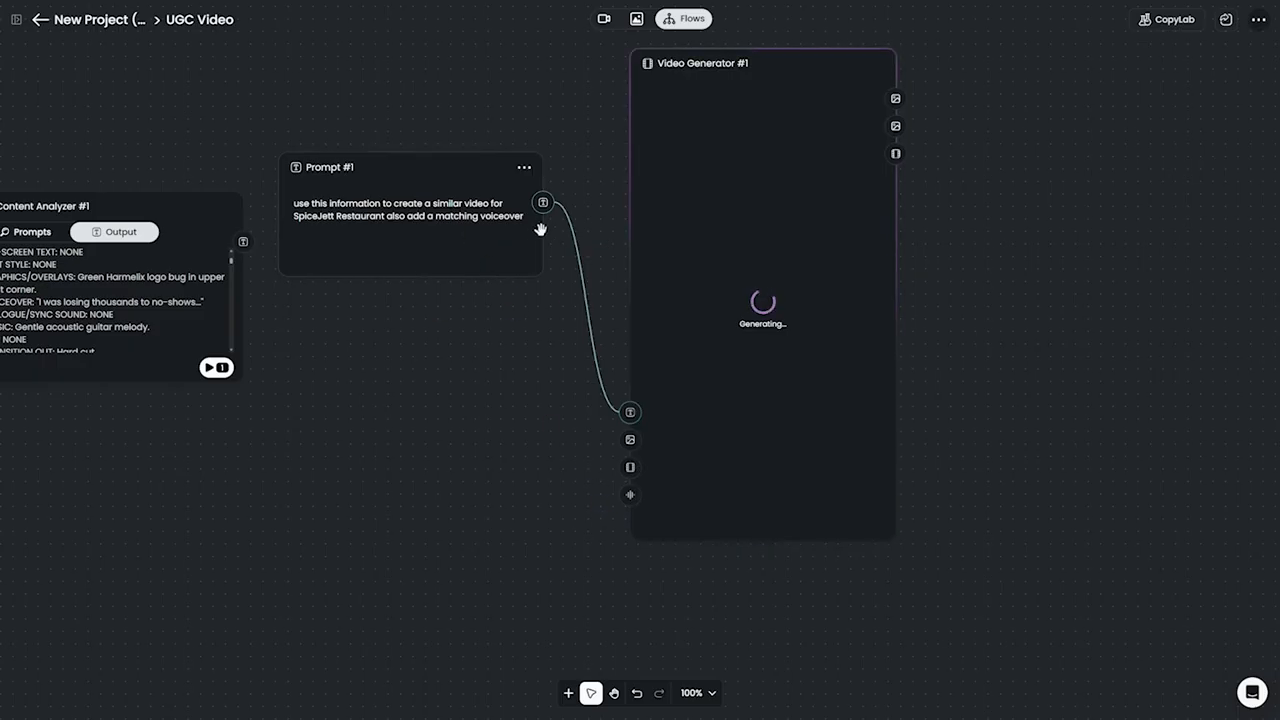
left_click(568, 693)
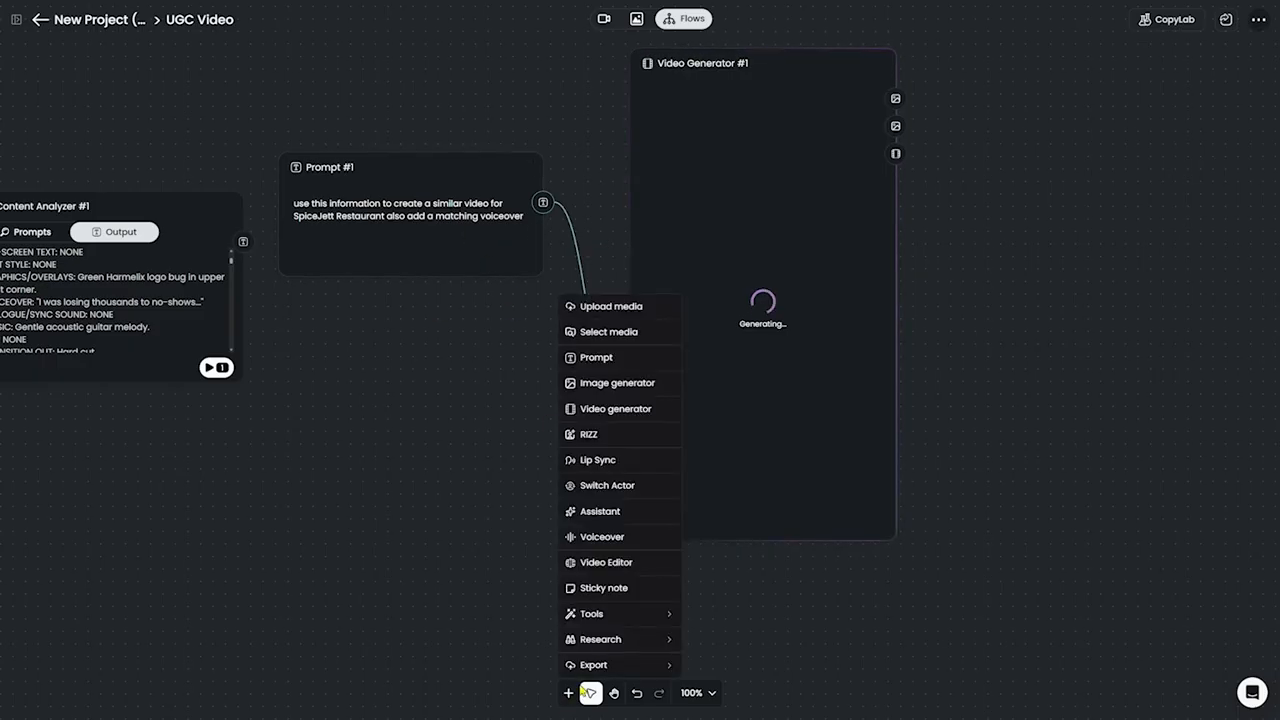
left_click(601, 537)
left_click_drag(494, 382, 300, 389)
left_click_drag(542, 203, 290, 461)
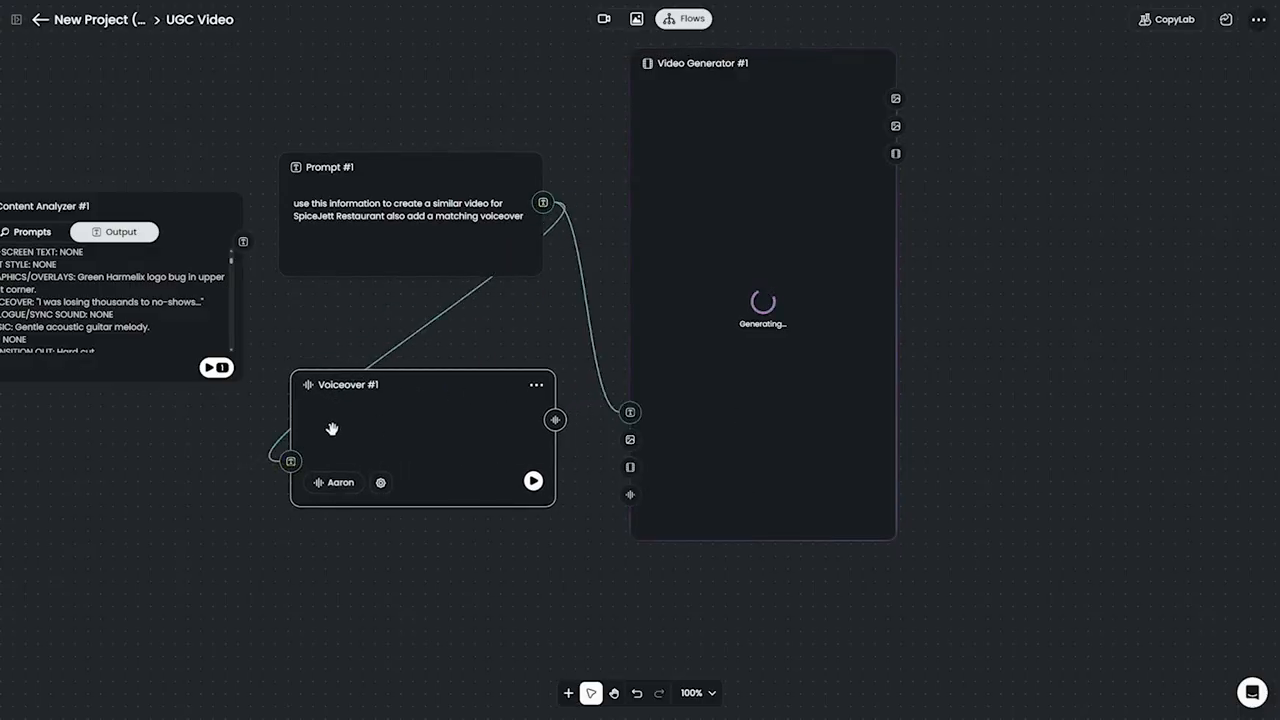
Browse the default voices for the Voiceover node and check the ElevenLabs integration settings
left_click(341, 486)
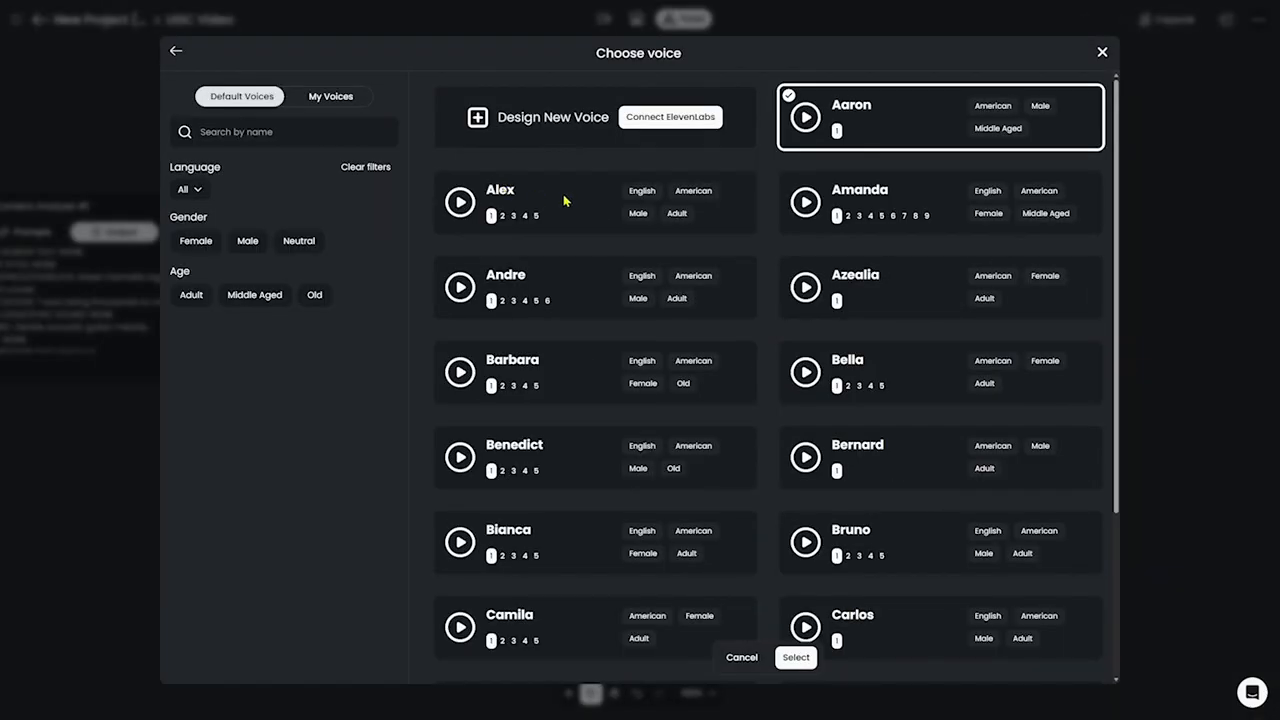
scroll(677, 253, "down", 3)
scroll(677, 254, "up", 3)
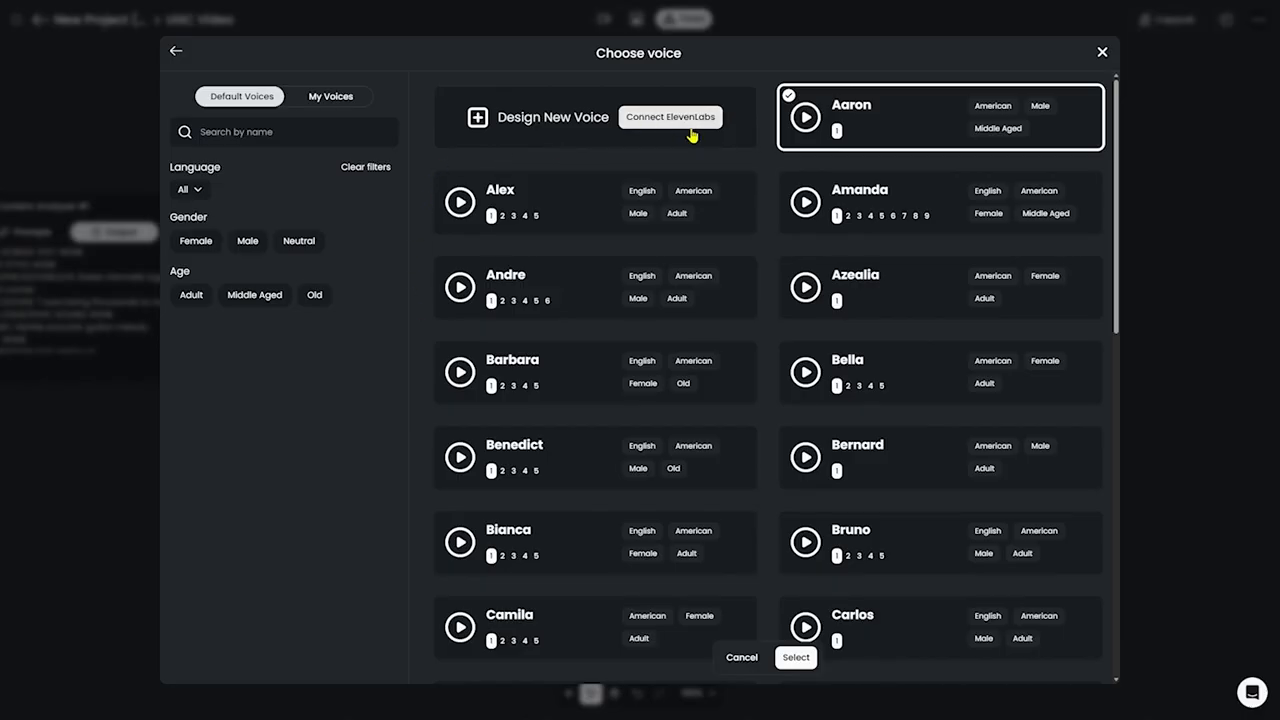
left_click(648, 122)
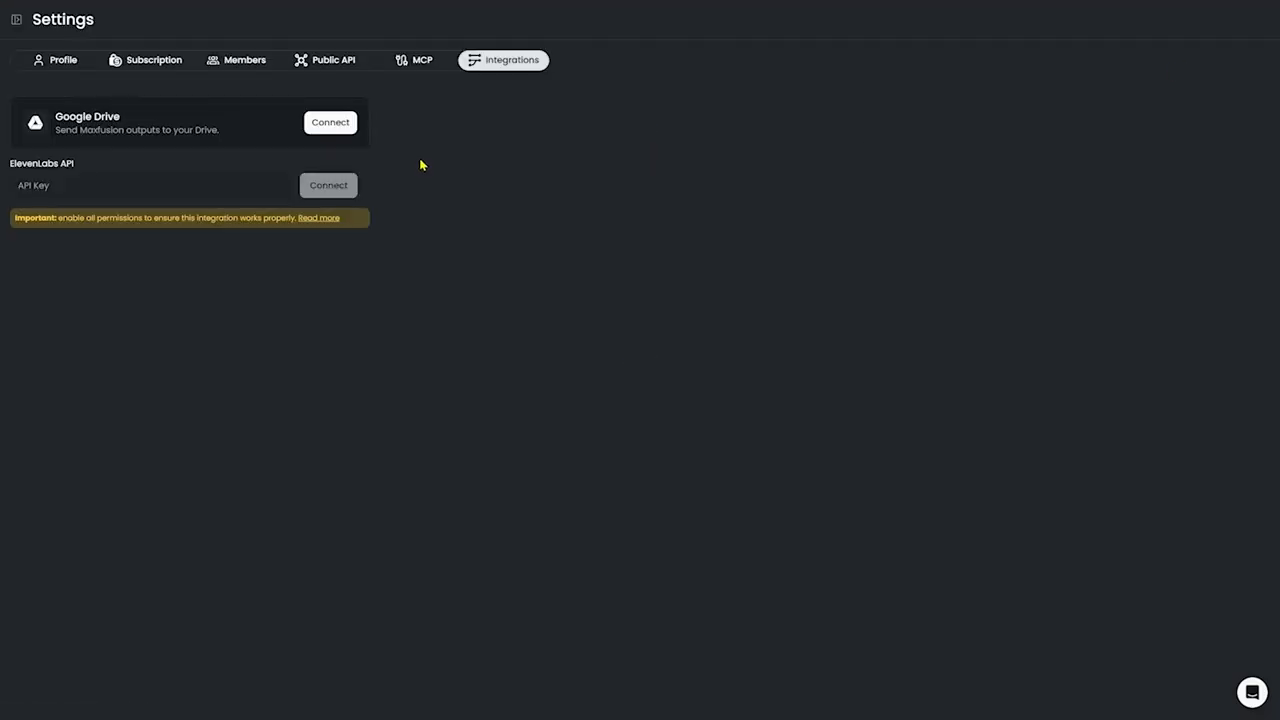
right_click(561, 161)
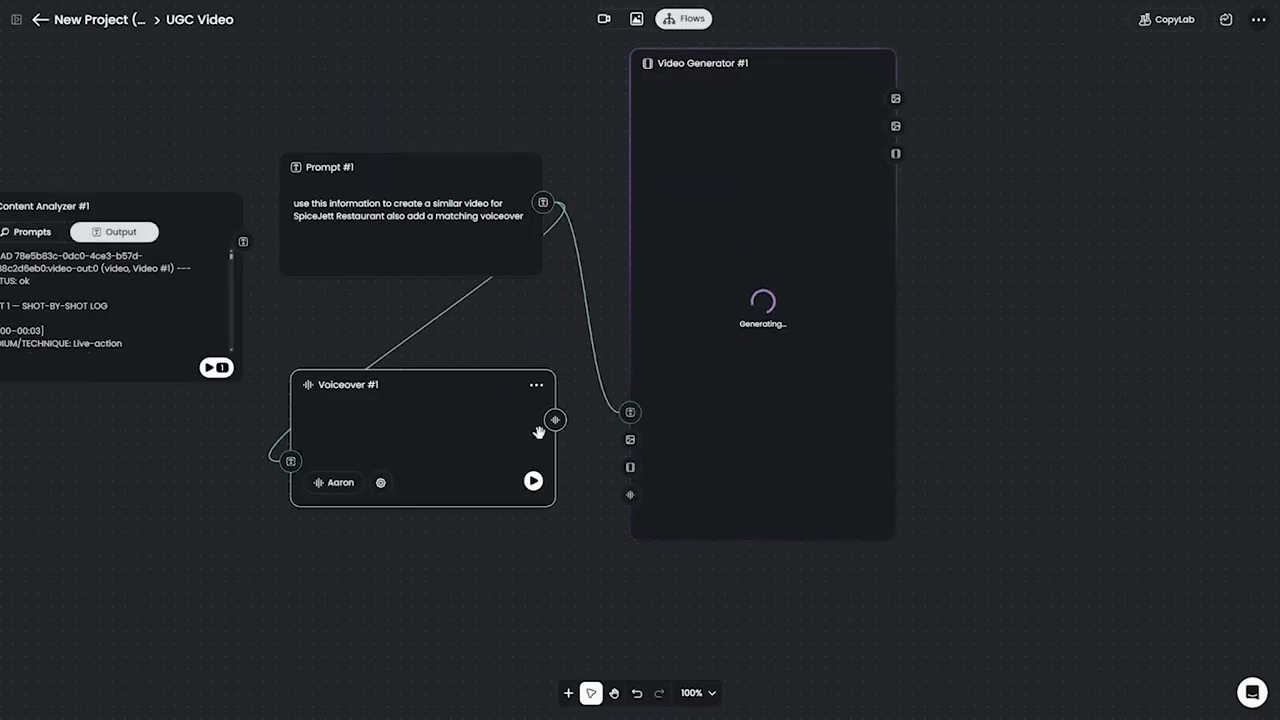
Connect the Voiceover node's output to the Video Generator's audio input
left_click_drag(557, 420, 632, 495)
scroll(650, 380, "up", 1)
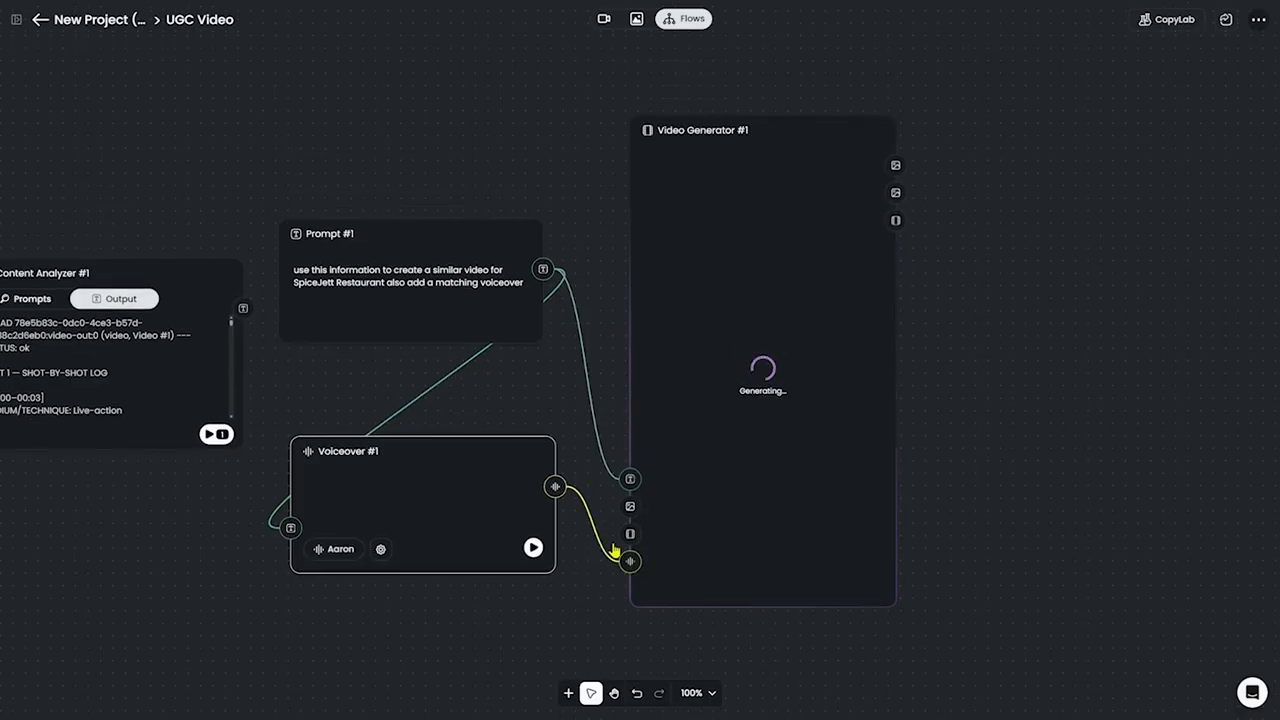
Spread out the Video Generator, Voiceover and Prompt nodes on the flow canvas
left_click_drag(709, 343, 773, 385)
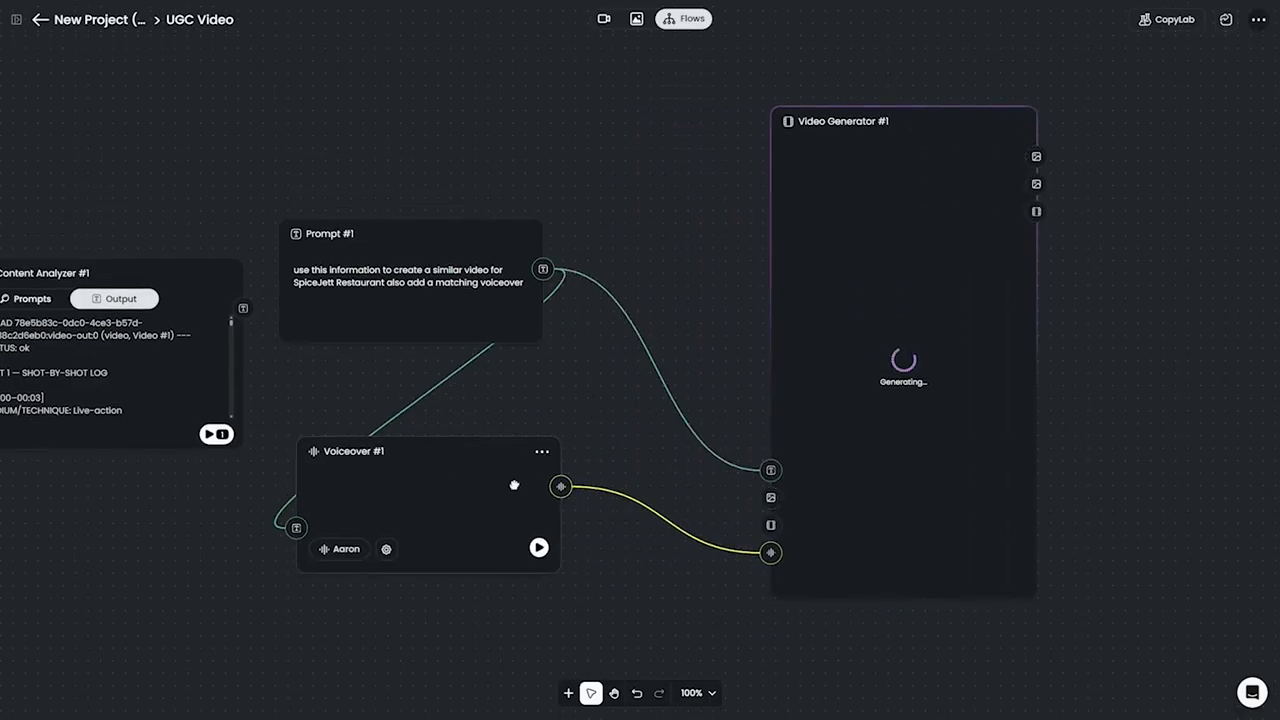
left_click_drag(514, 483, 659, 477)
left_click_drag(434, 300, 411, 249)
left_click_drag(624, 478, 630, 478)
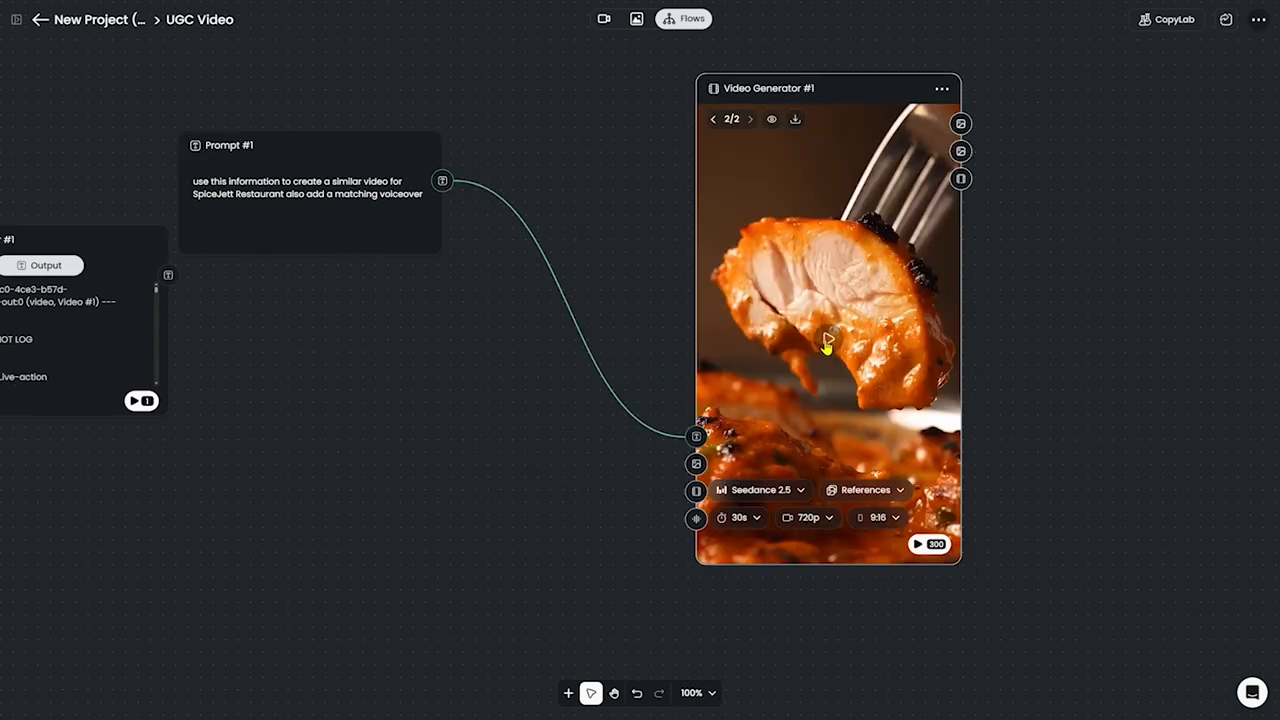
Play the second generated video in the Video Generator node and pause it
left_click(827, 345)
left_click(829, 342)
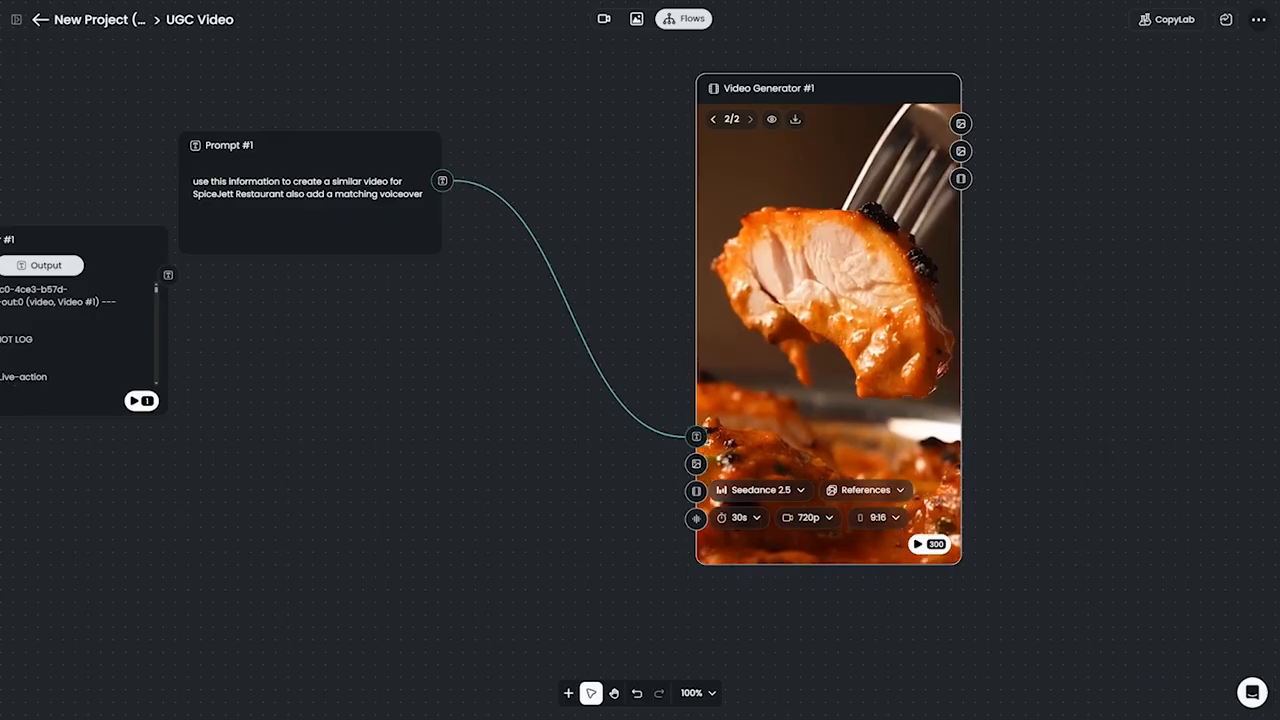
left_click(829, 343)
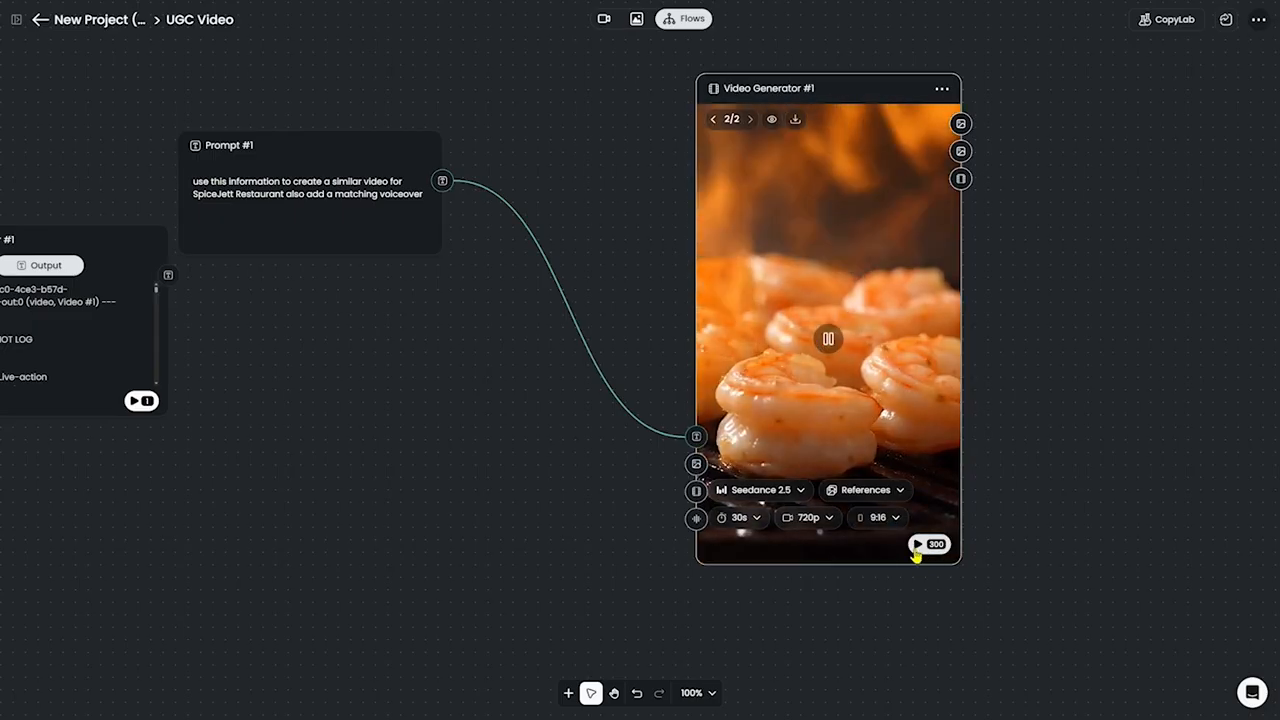
left_click(869, 363)
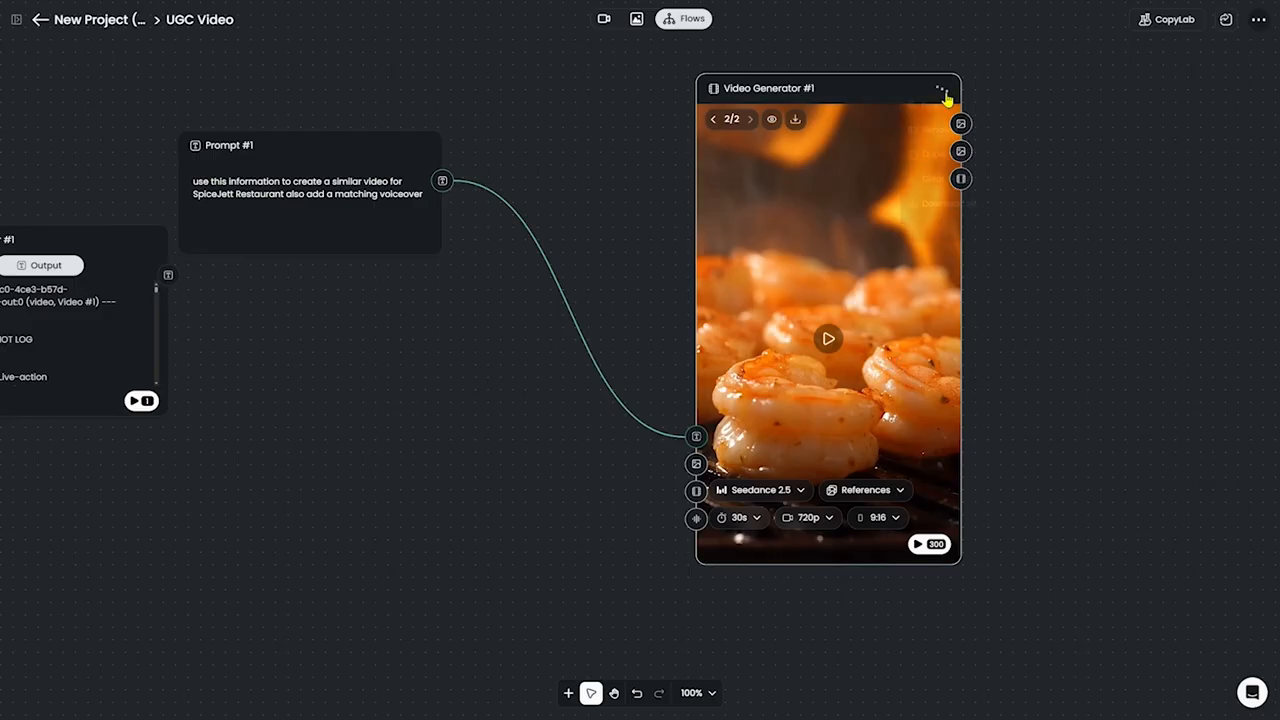
Download all of the Video Generator's videos as an archive, plus the second video as an MP4
left_click(942, 89)
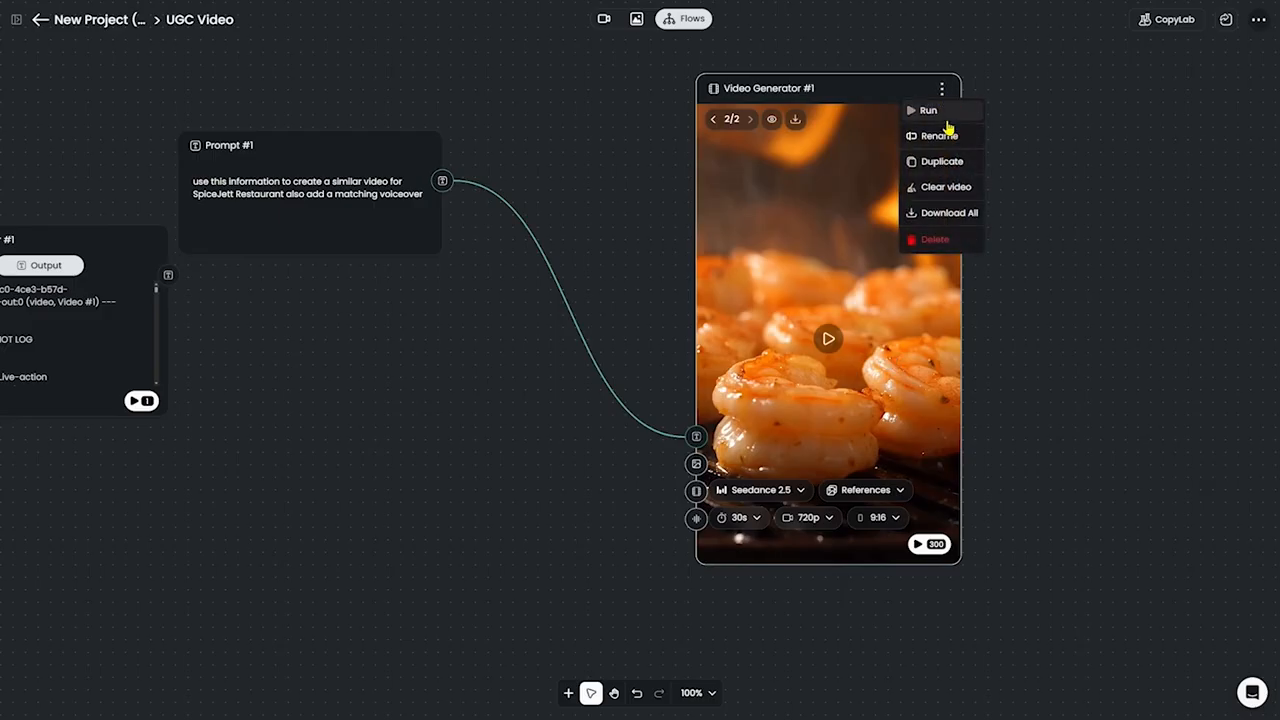
left_click(943, 214)
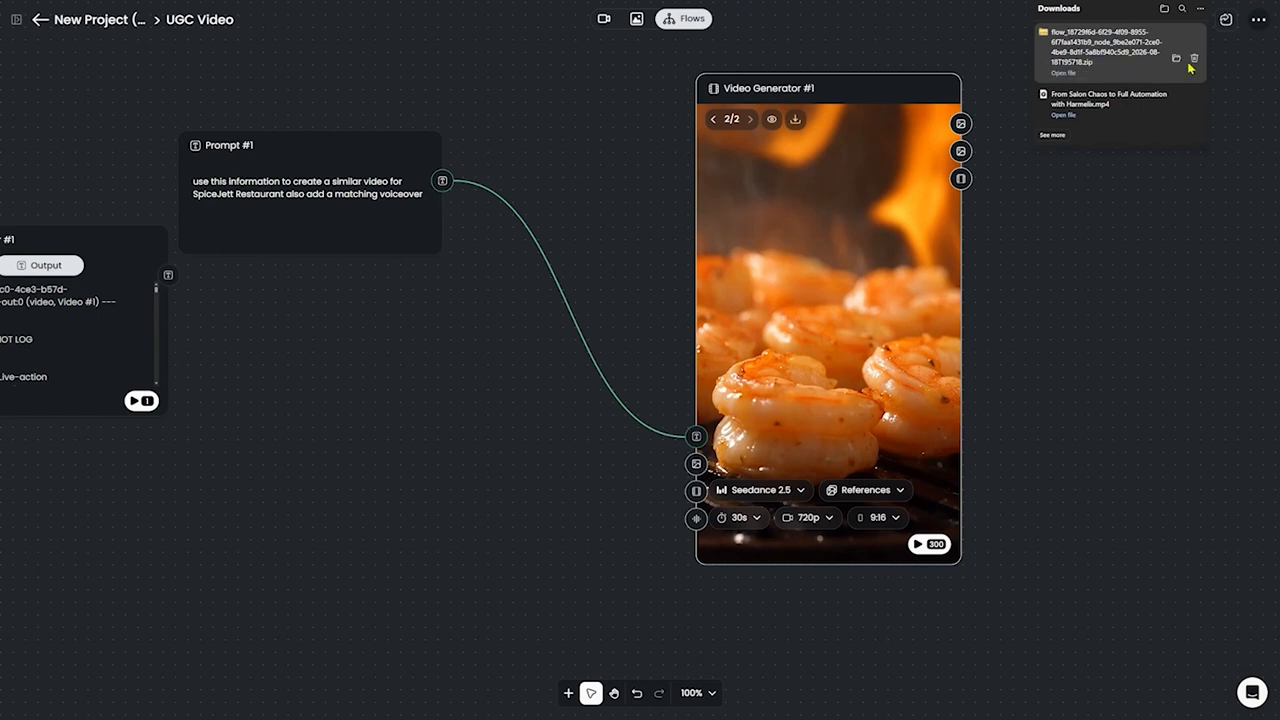
left_click(796, 120)
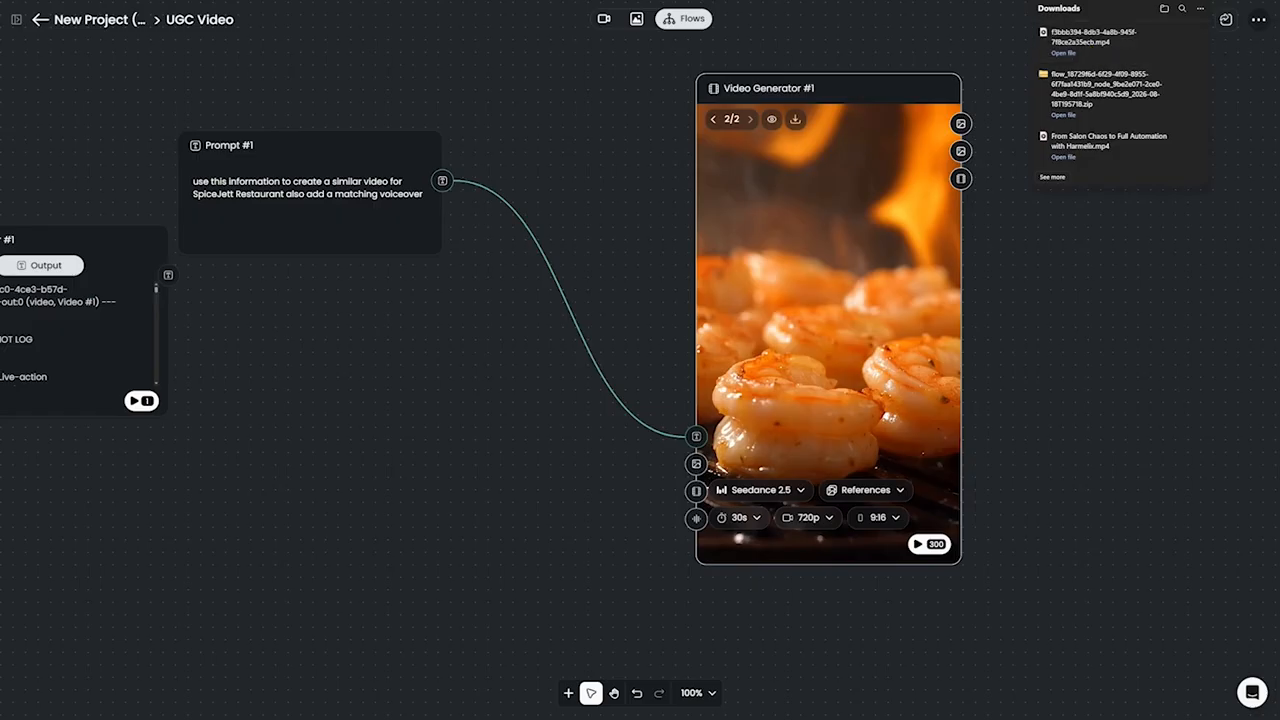
Switch to CapCut, create a new project and enlarge its timeline area
left_click_drag(1275, 230, 876, 115)
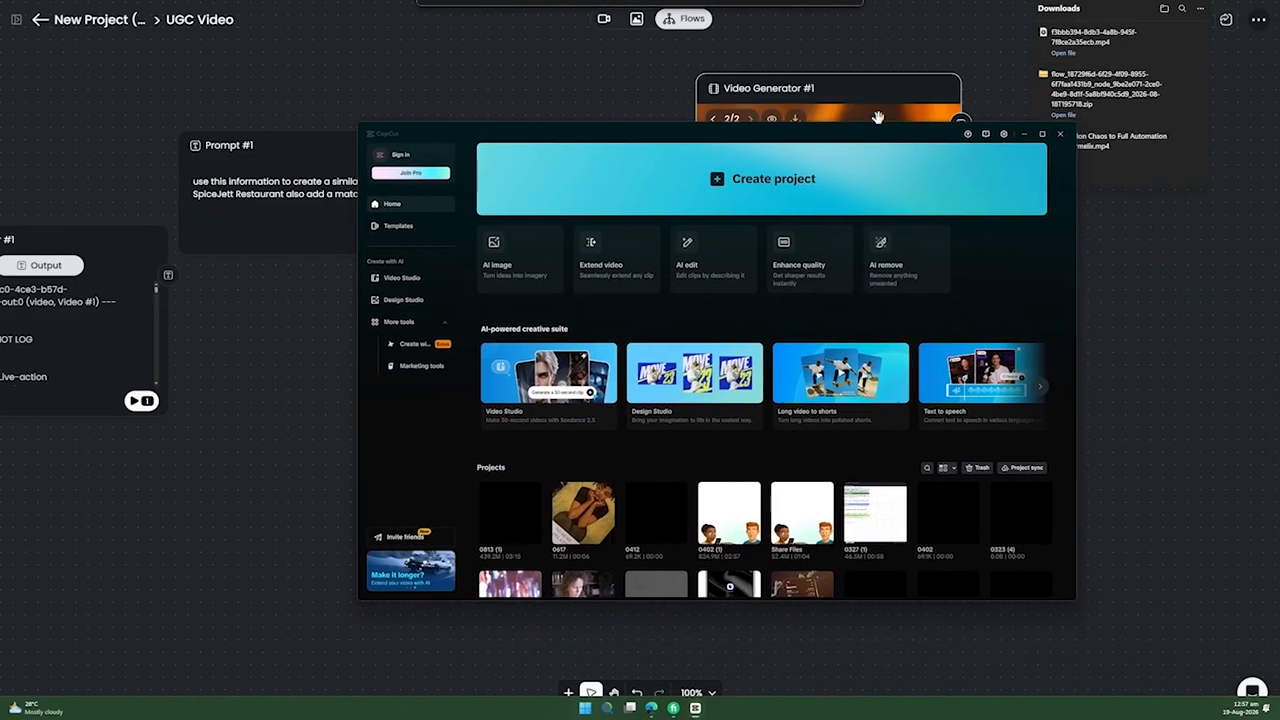
left_click_drag(1151, 43, 782, 180)
key("alt+Tab")
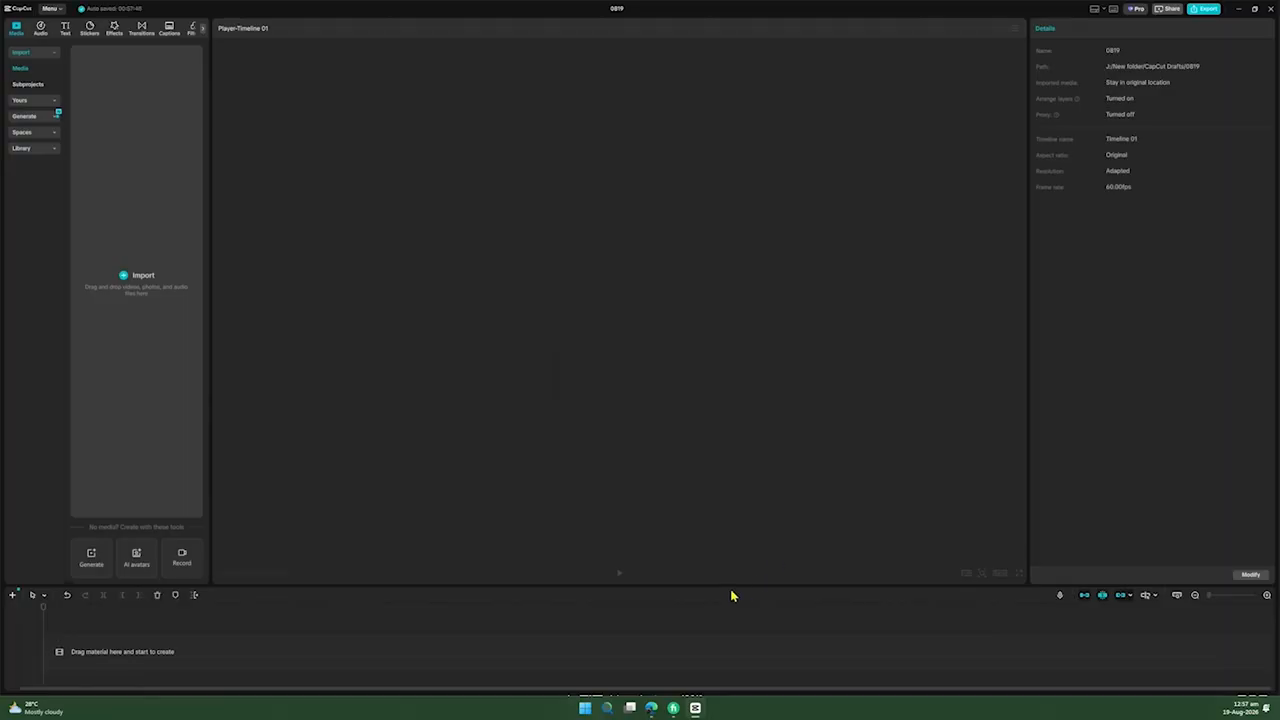
left_click_drag(735, 586, 671, 346)
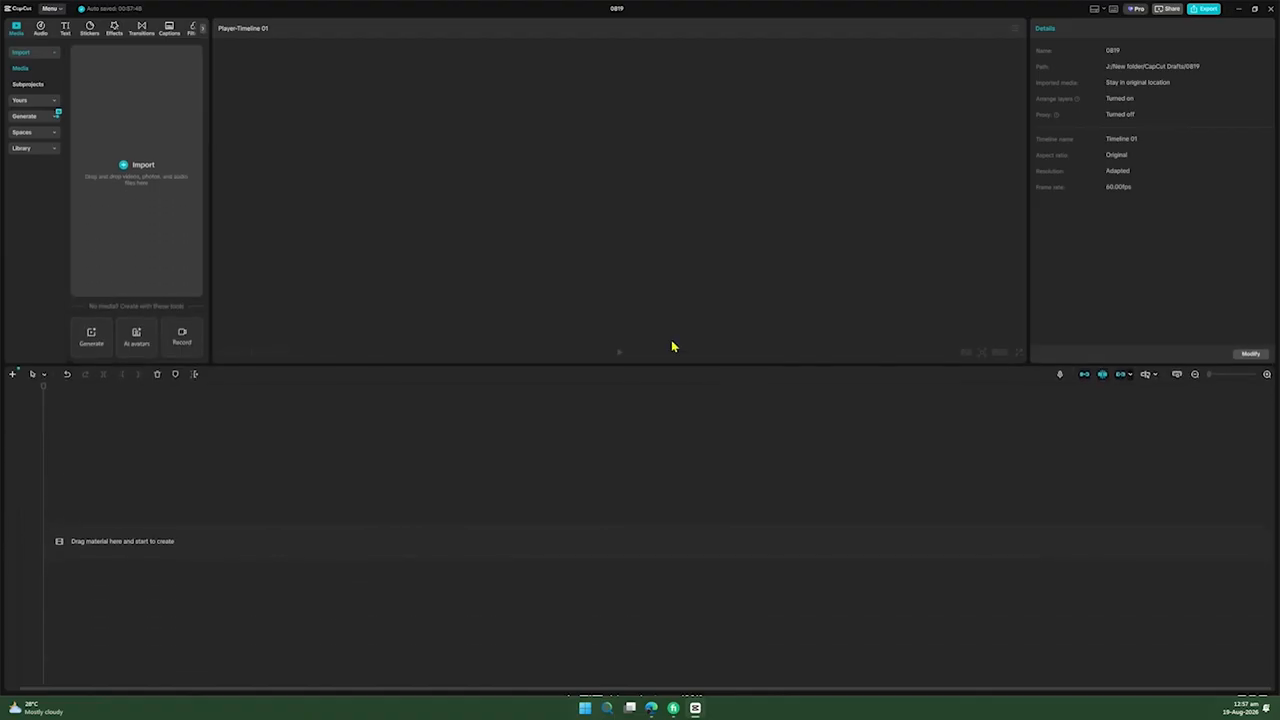
Import the downloaded shrimp MP4 from the Downloads folder and place it at the start of the timeline
left_click(143, 186)
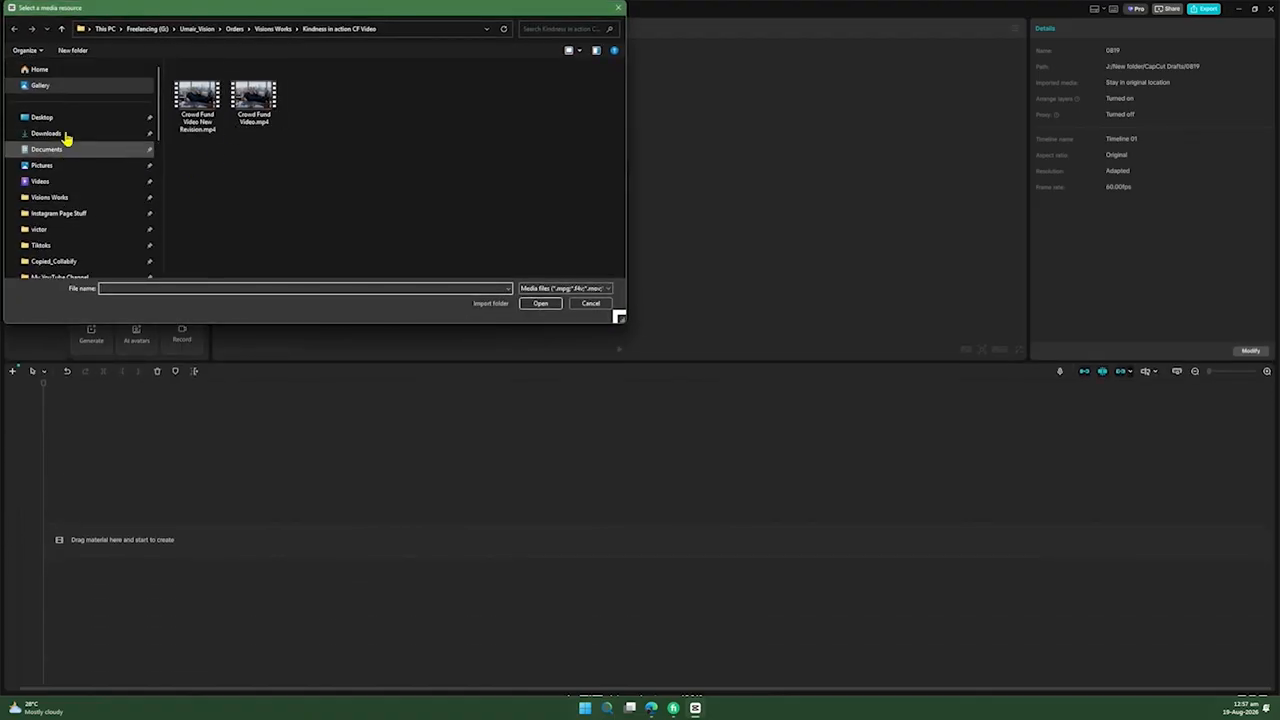
left_click(50, 133)
left_click(214, 120)
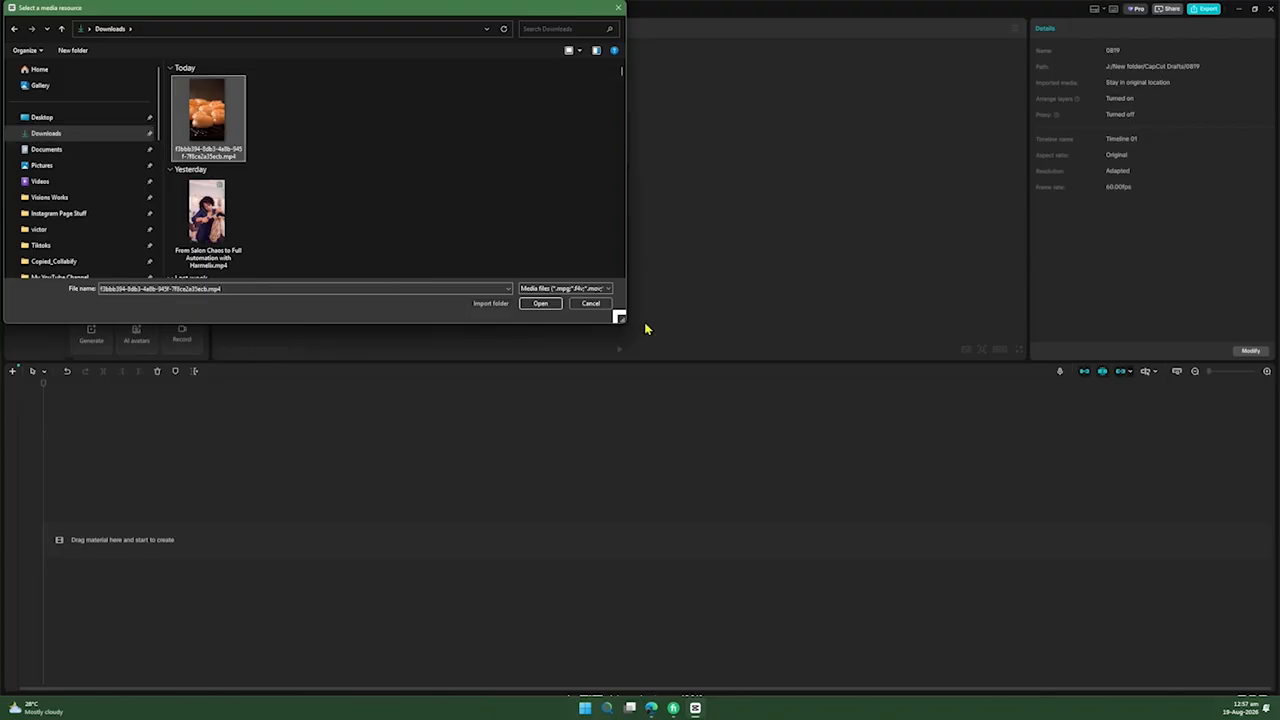
left_click(540, 303)
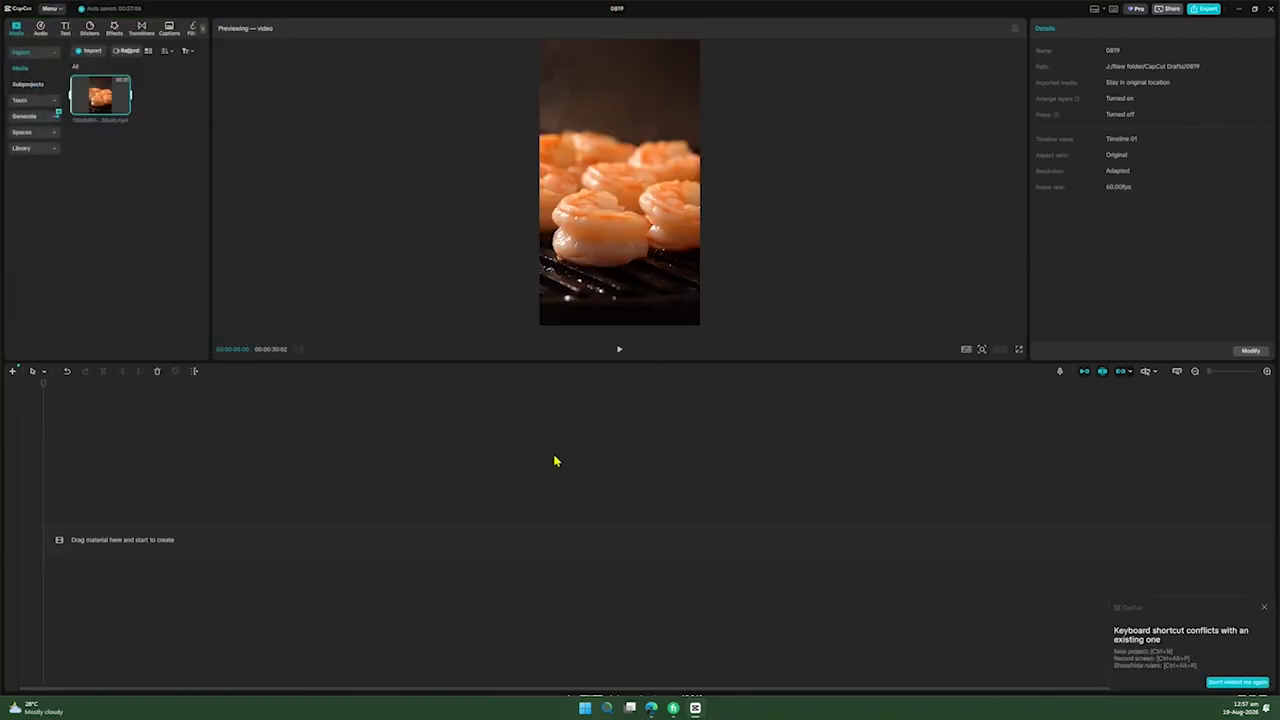
left_click_drag(104, 99, 156, 534)
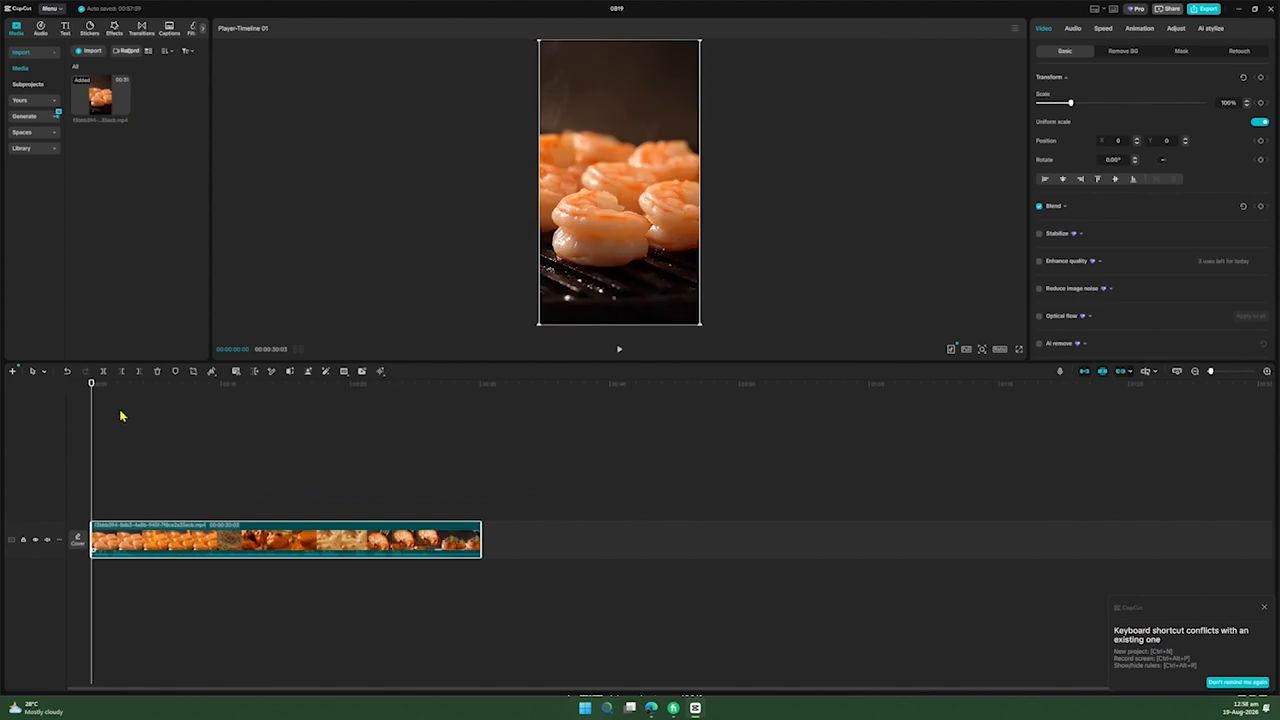
Split the clip at about 9 seconds, where the spices shot begins, and add the Glare II transition at the cut
left_click_drag(98, 383, 213, 408)
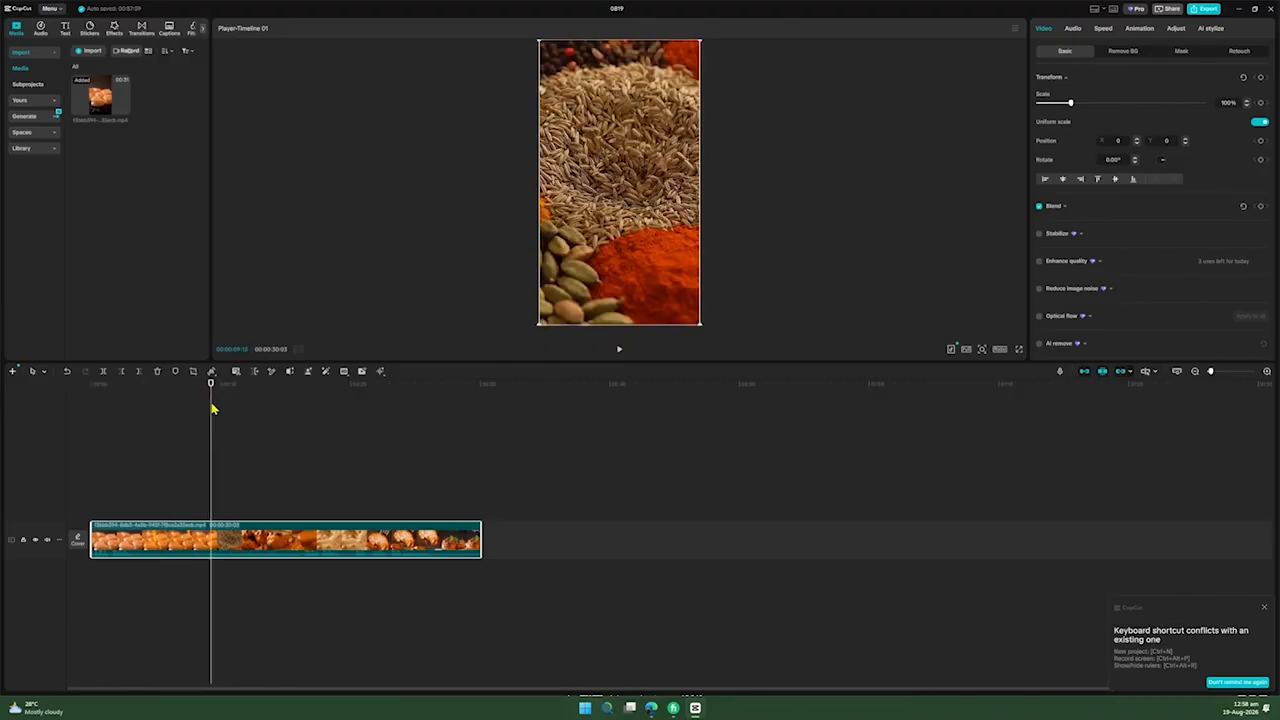
key("ctrl+b")
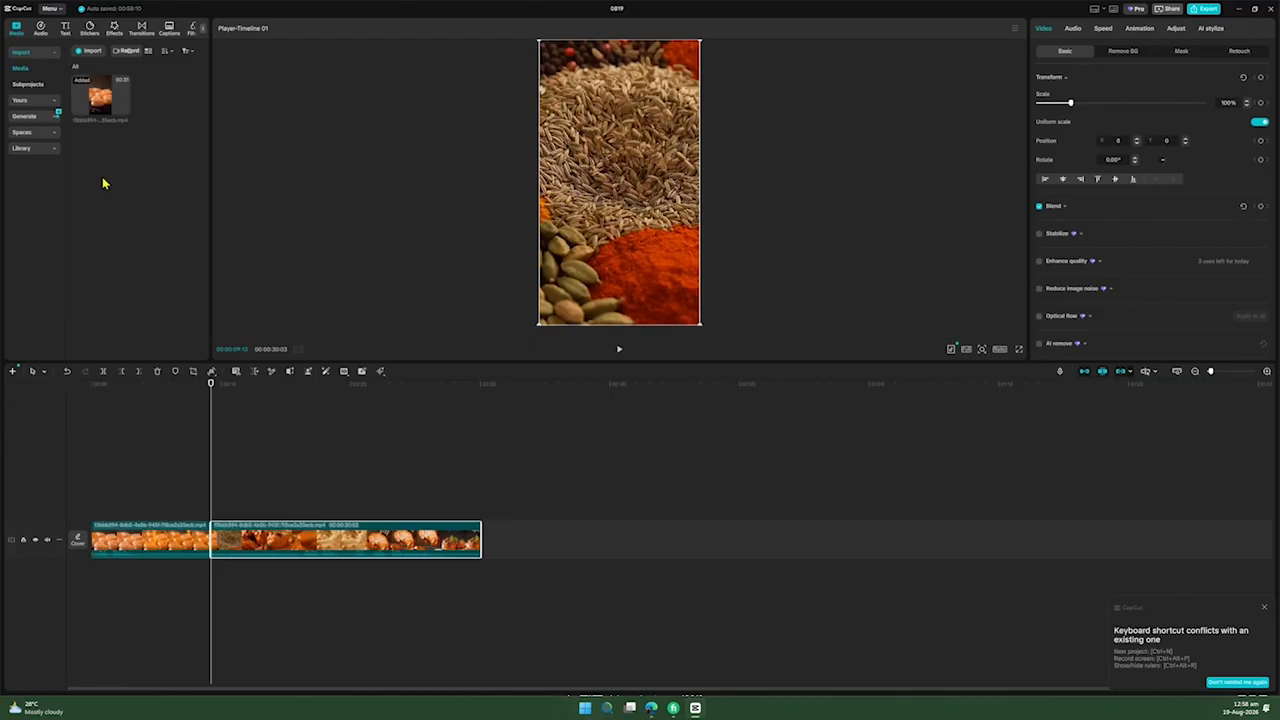
left_click(142, 28)
left_click_drag(211, 97, 296, 114)
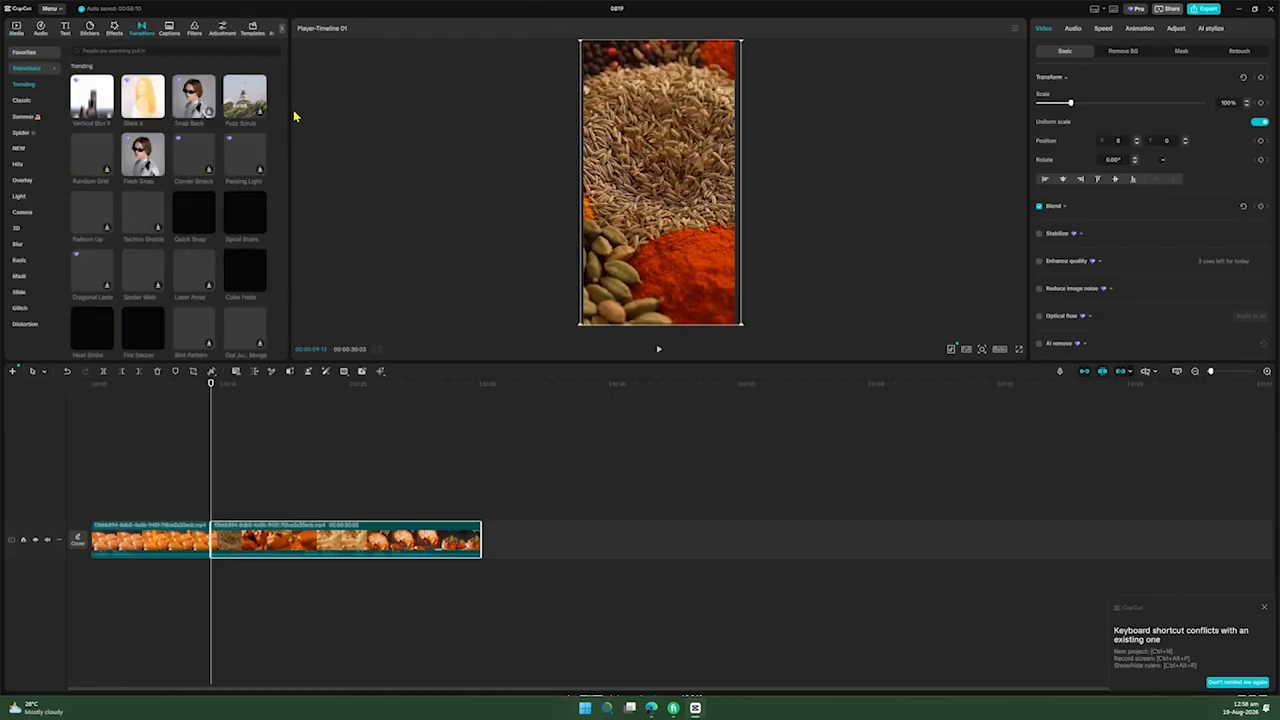
left_click_drag(155, 117, 224, 540)
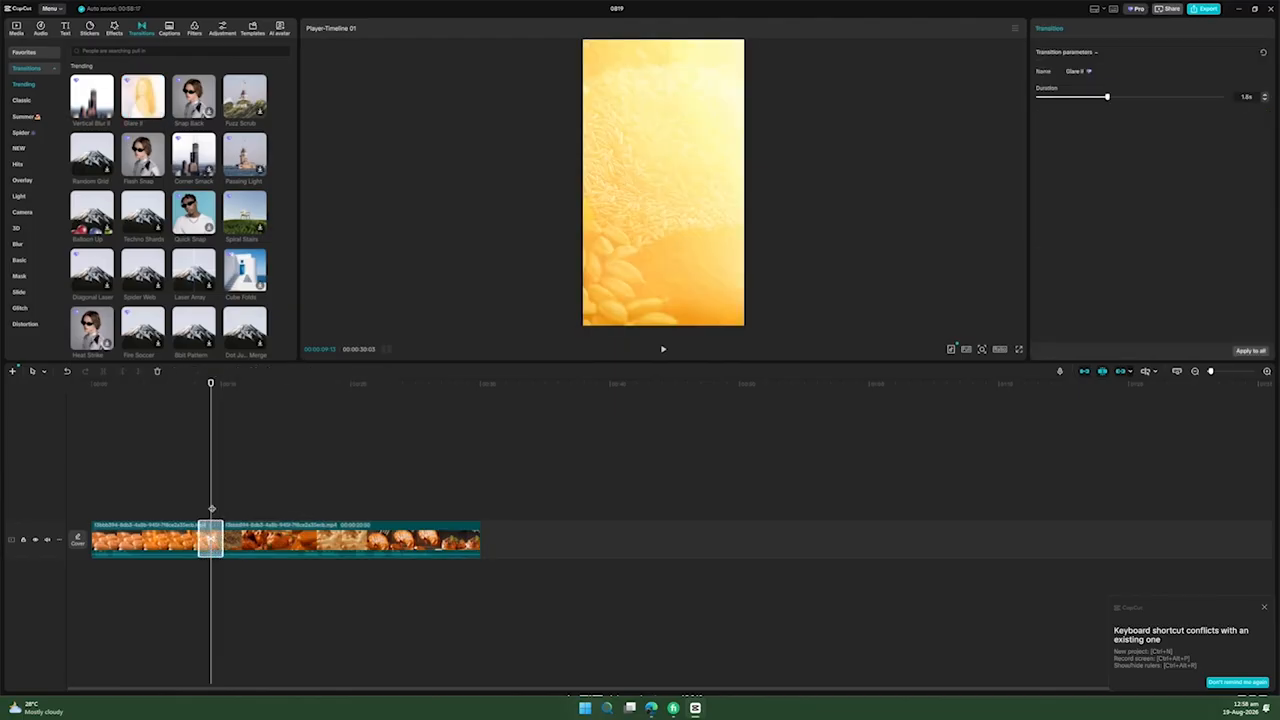
Play the timeline across the cut to preview the Glare II transition
left_click(191, 393)
key("space")
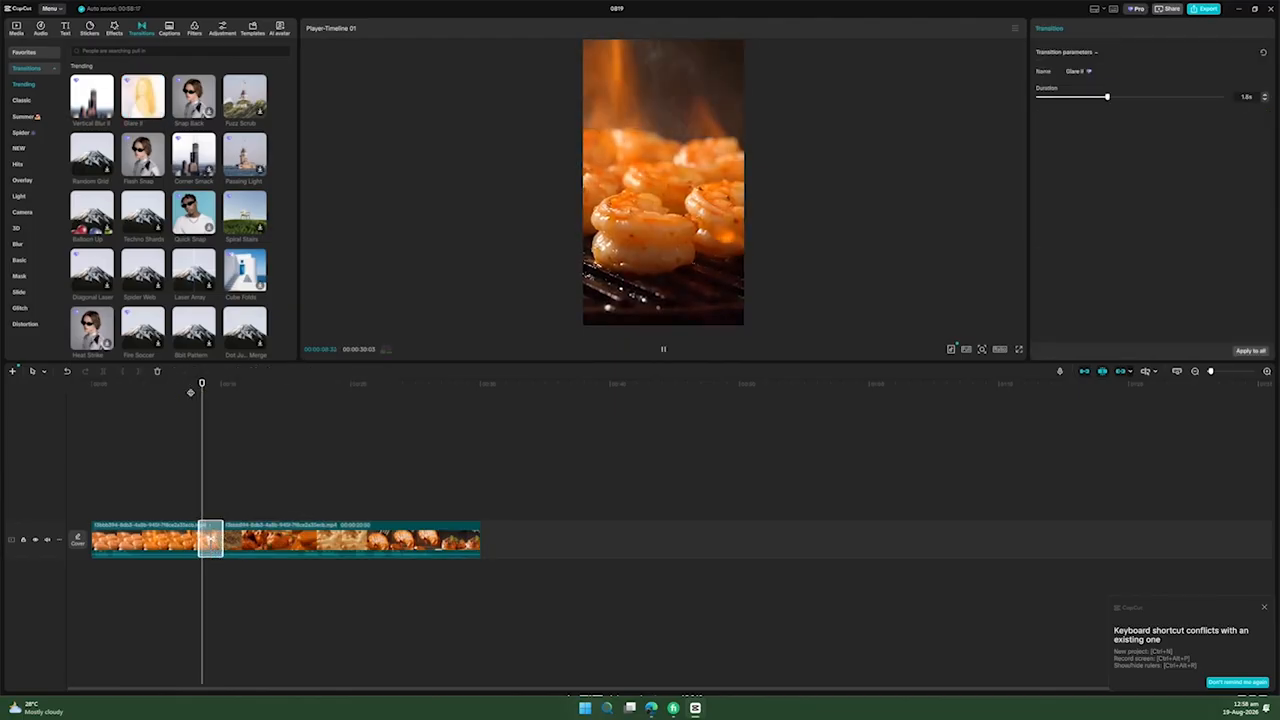
key("space")
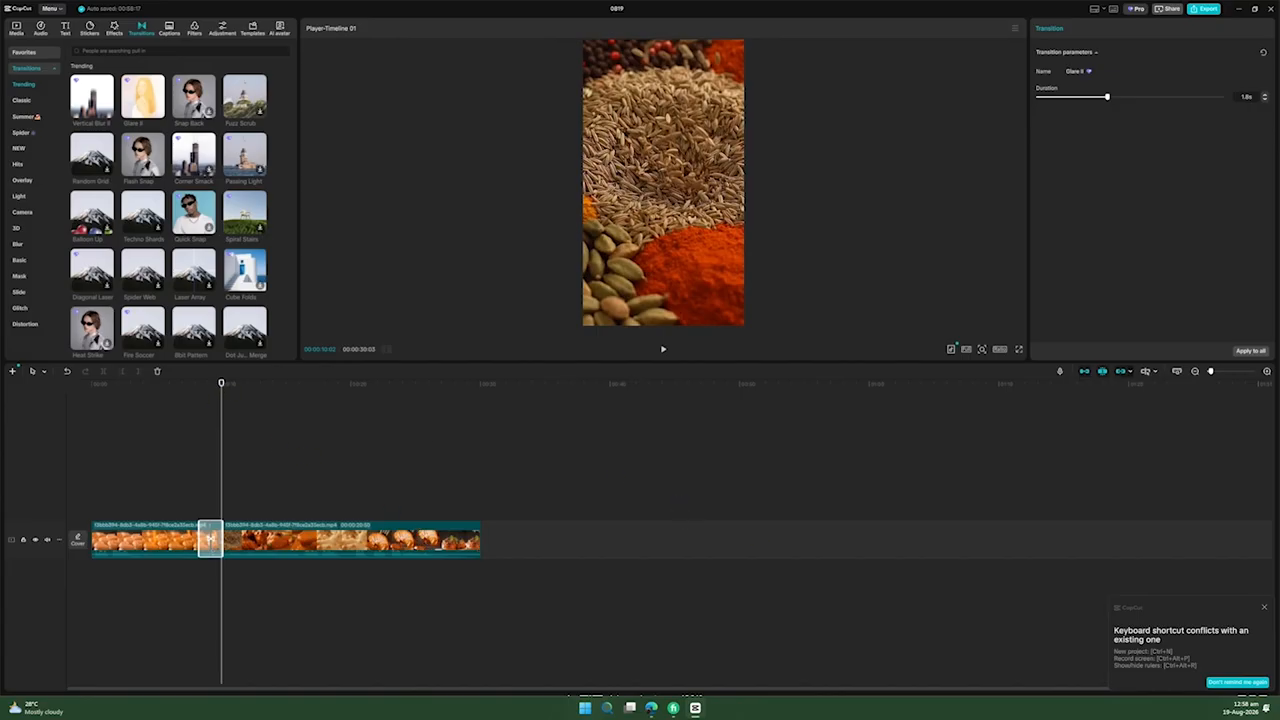
Split the second clip at about 11 seconds and preview the Passing Light transition
left_click(246, 538)
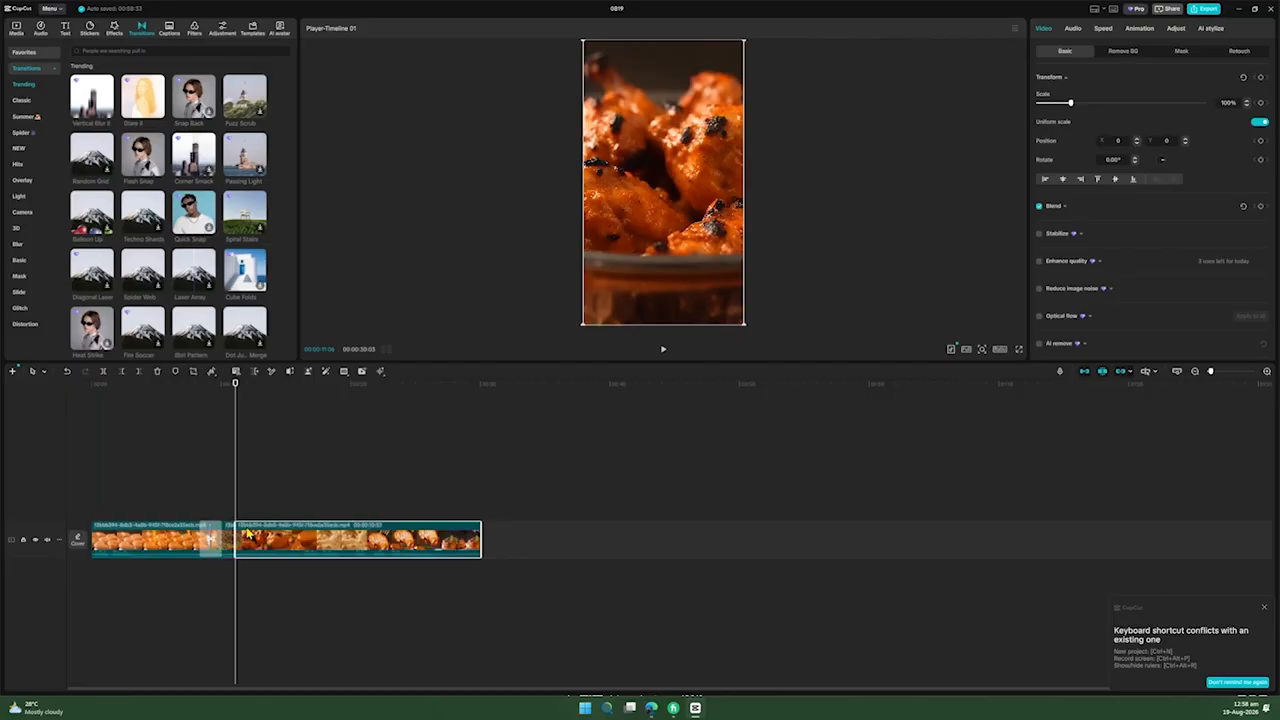
left_click(251, 165)
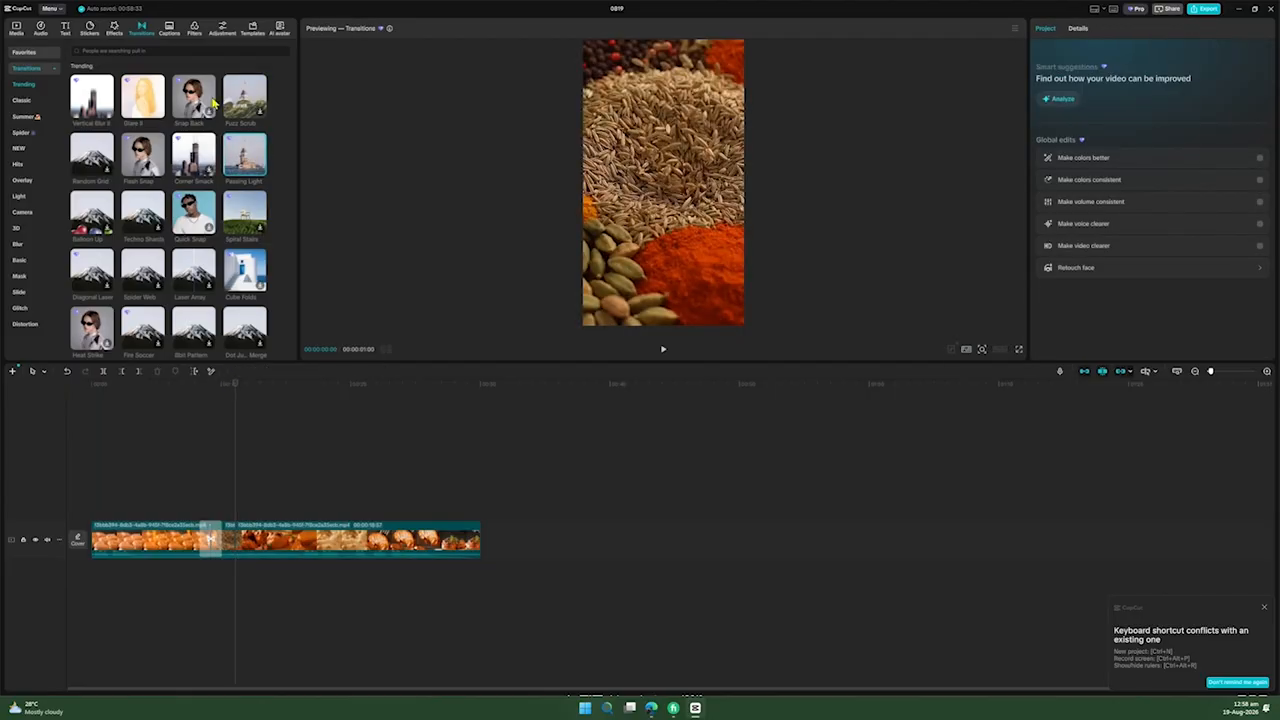
Generate English auto captions without bilingual captions and check the first caption near the start of the video
left_click(66, 30)
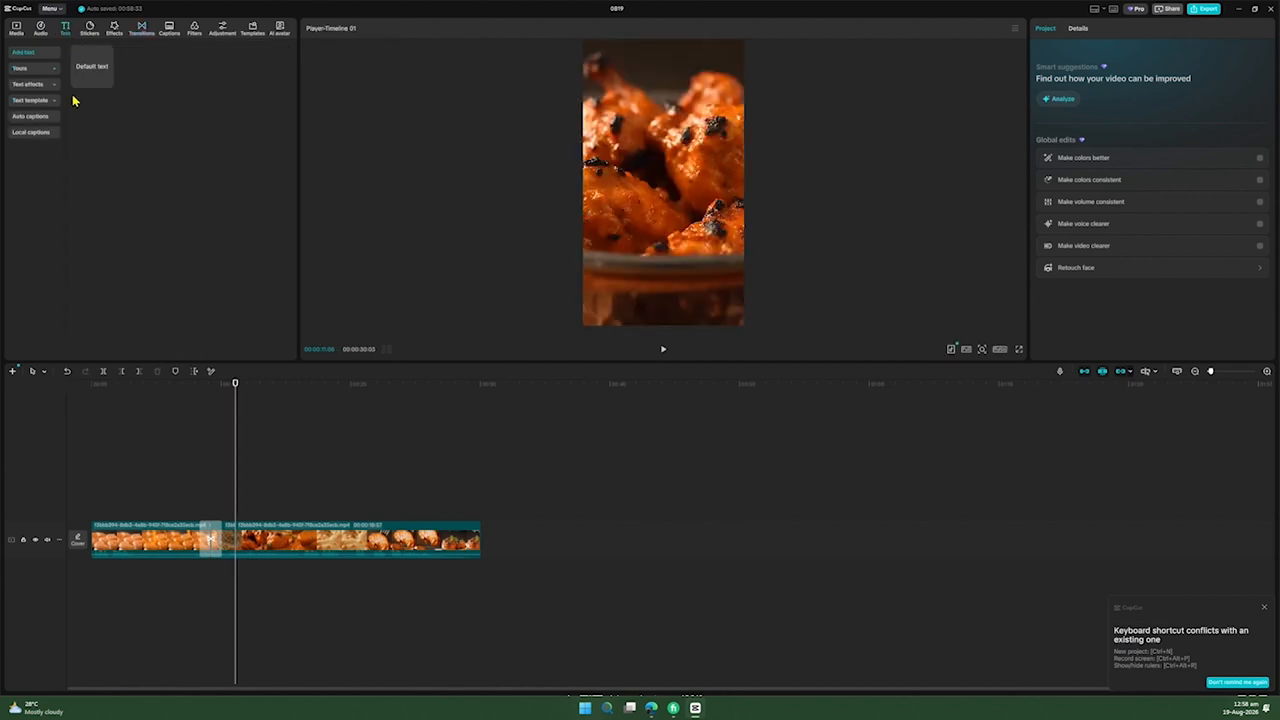
left_click(30, 117)
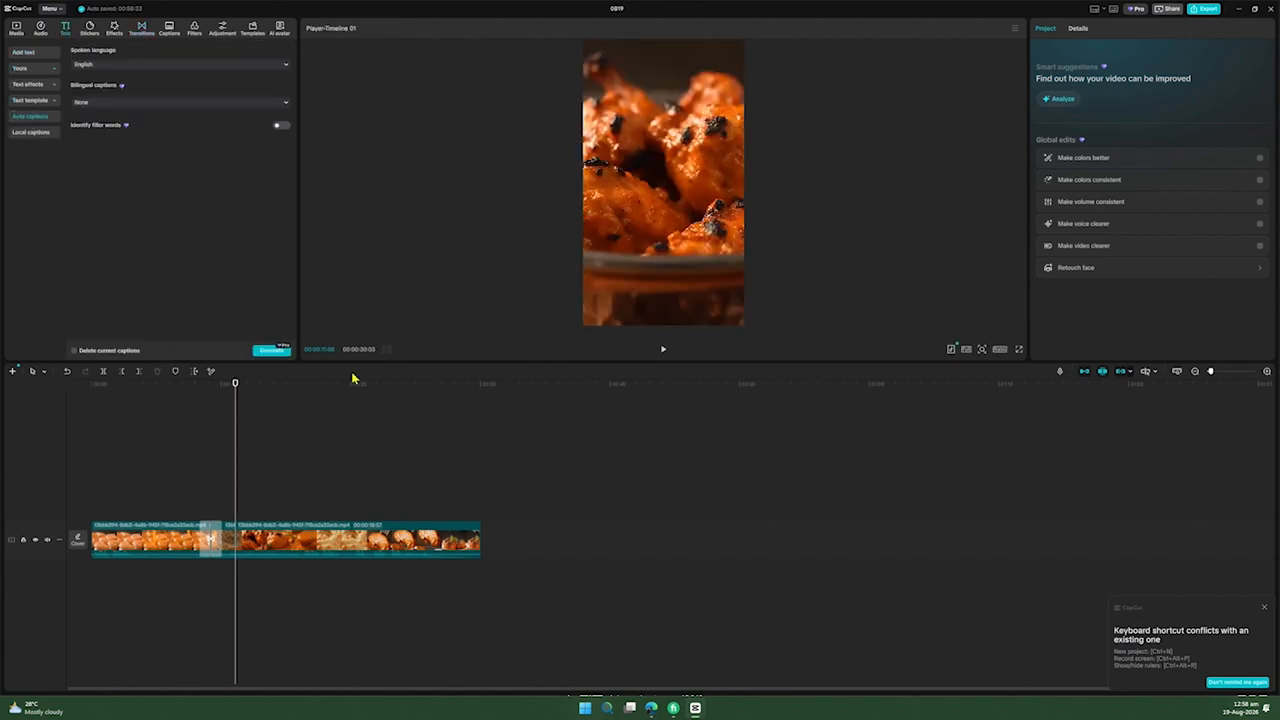
left_click(271, 351)
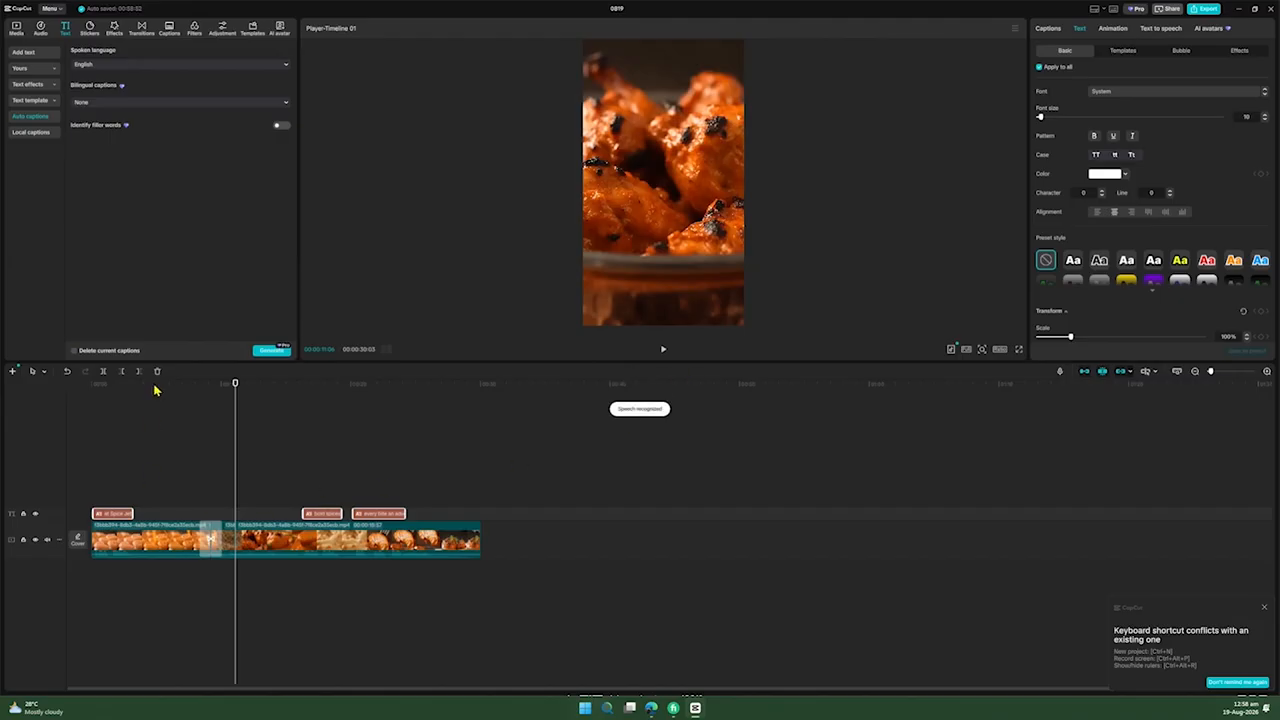
left_click(80, 390)
left_click(105, 400)
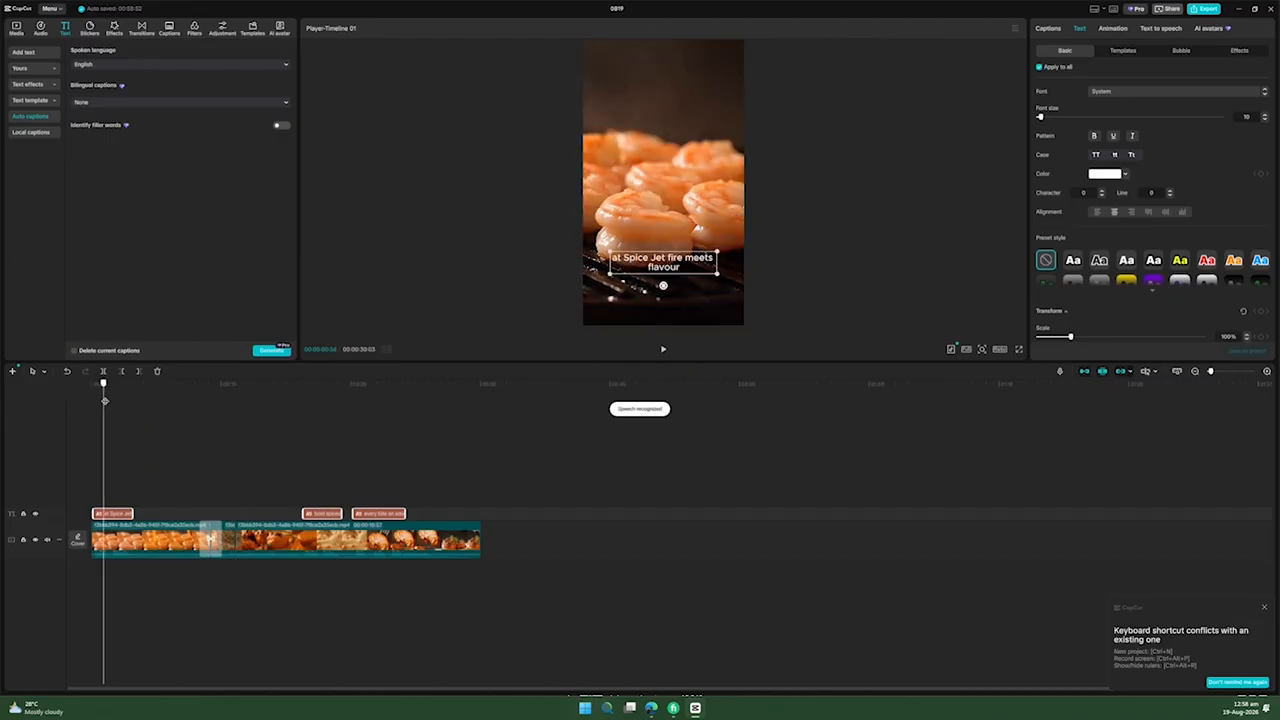
Select all the captions and apply the Wave caption animation to them
left_click(421, 494)
left_click_drag(404, 494, 118, 520)
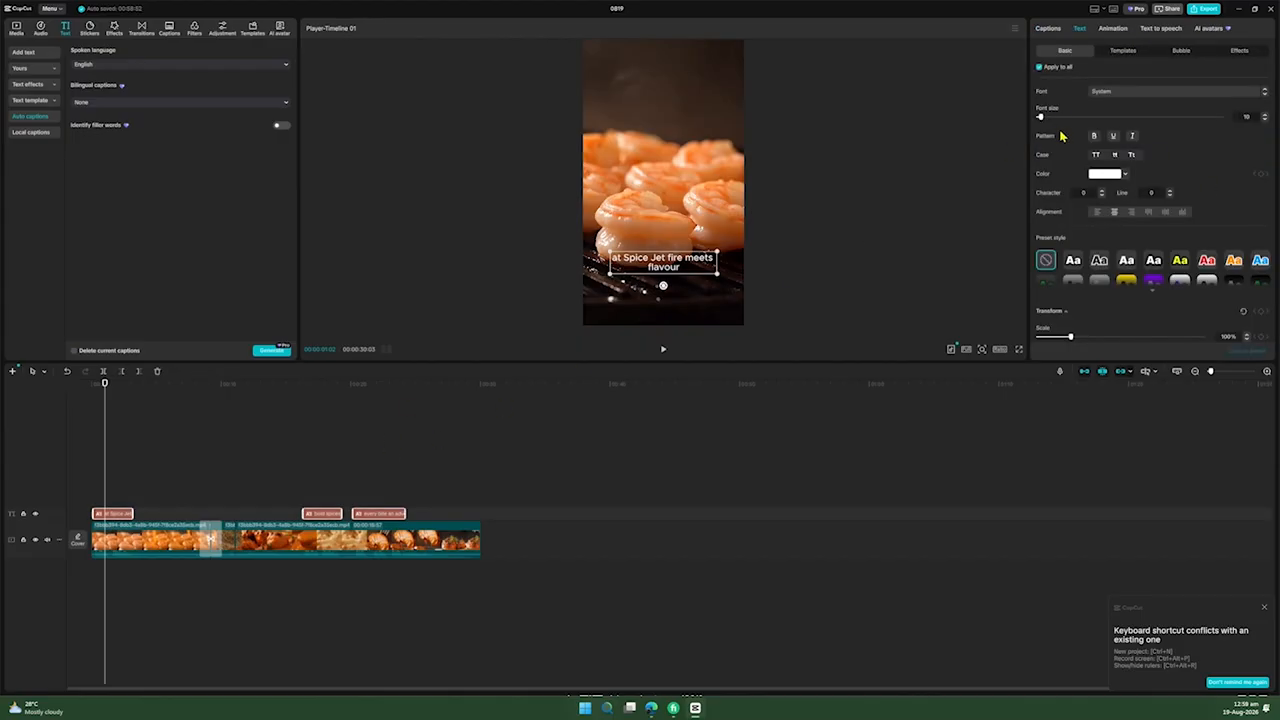
left_click(1113, 29)
left_click(1232, 55)
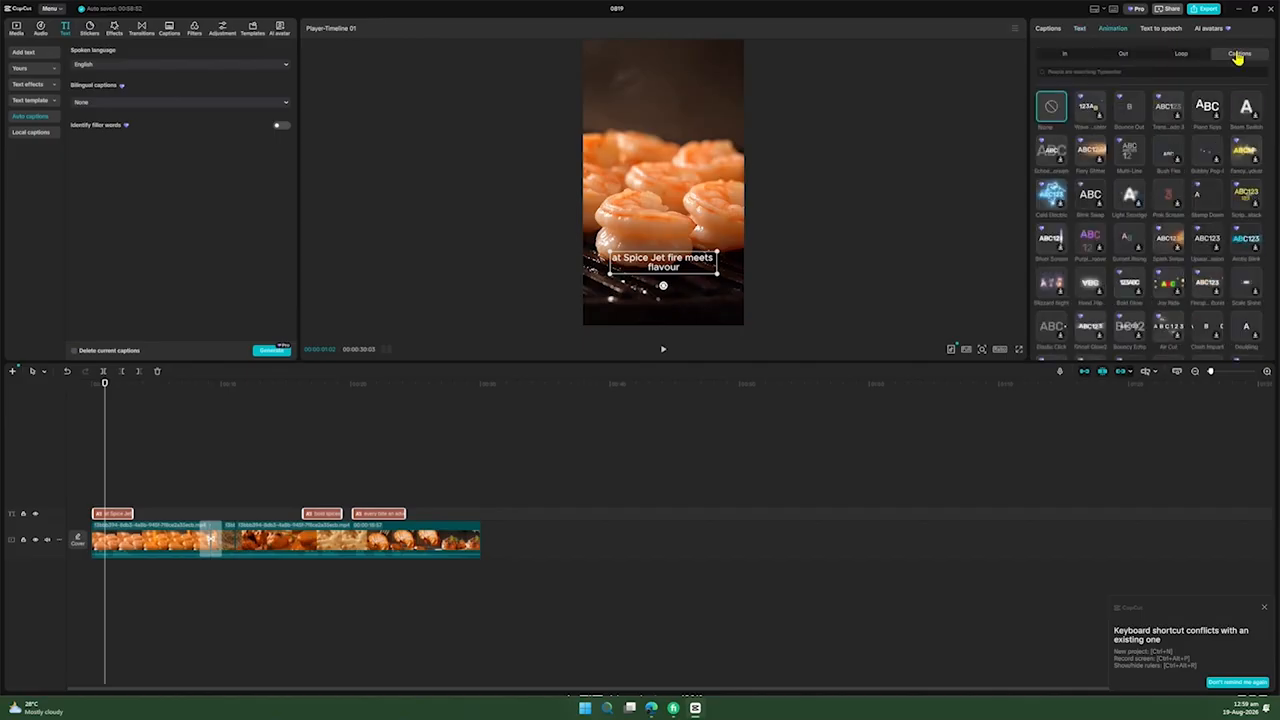
left_click(1091, 108)
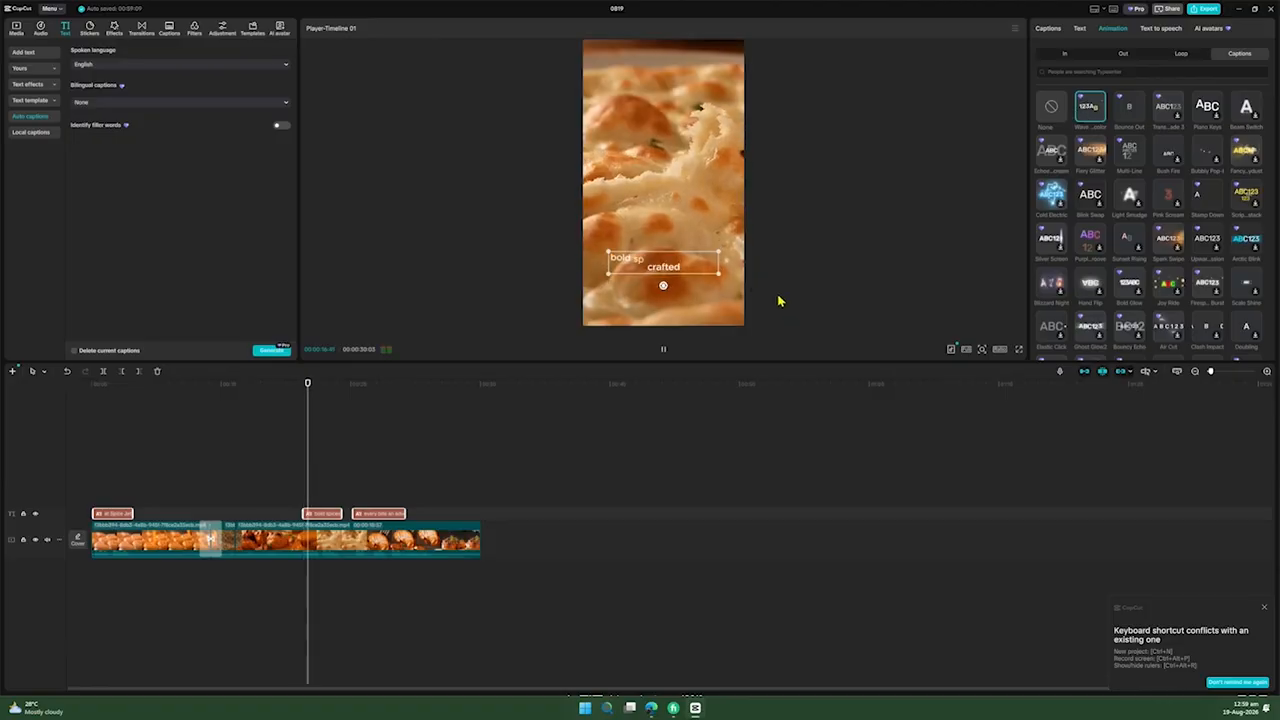
Set the font of all captions to Montserrat ExtraBold, scale them up slightly and check the last caption
left_click(1049, 29)
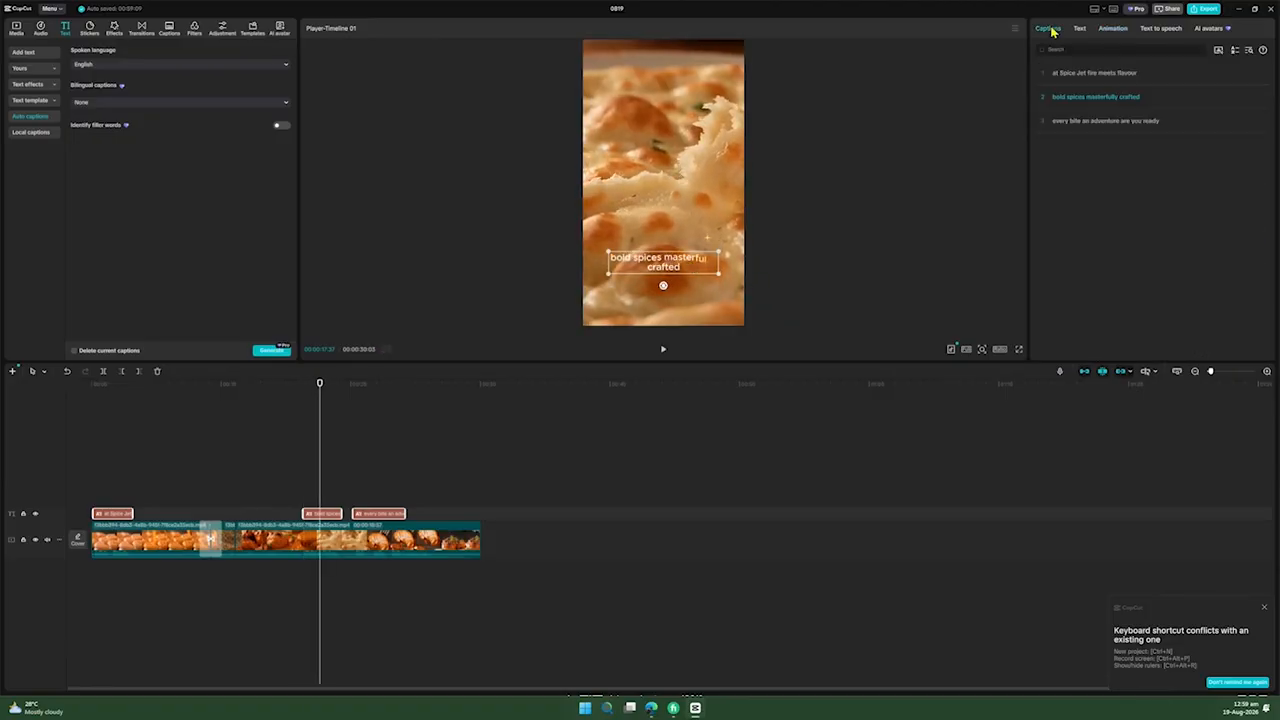
left_click(1081, 29)
left_click(1133, 92)
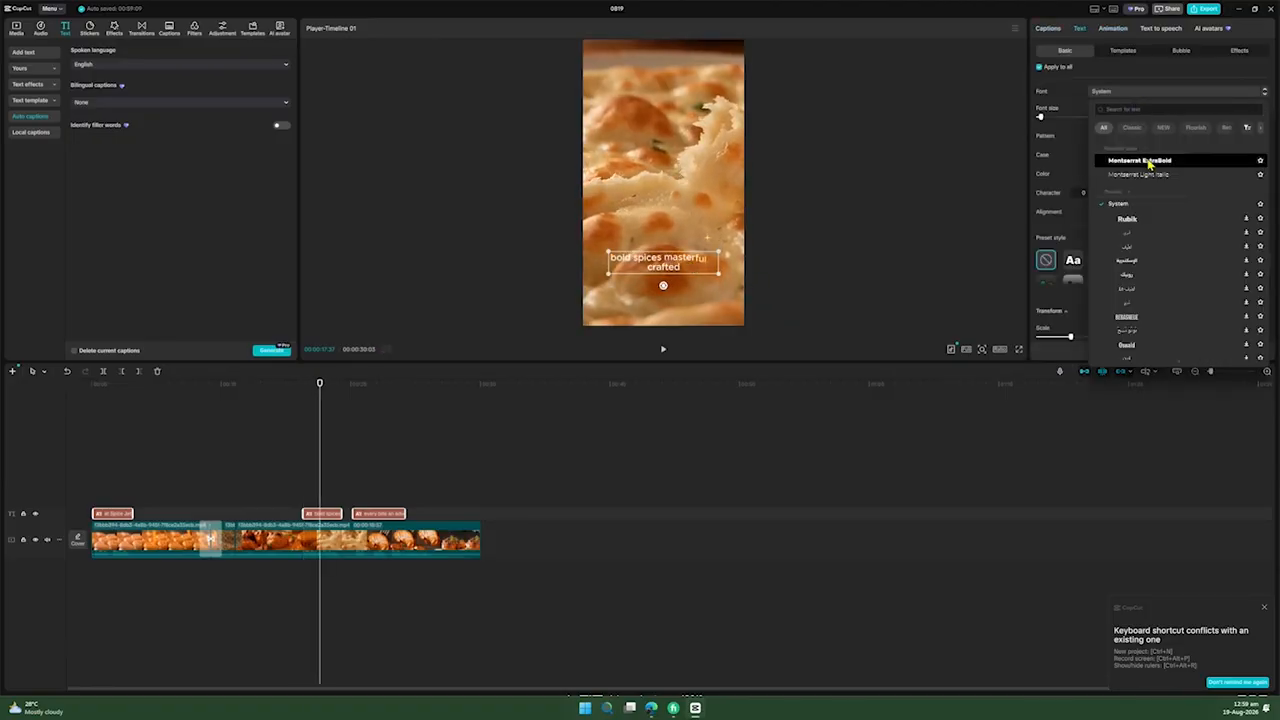
left_click(1158, 164)
left_click_drag(728, 268, 736, 270)
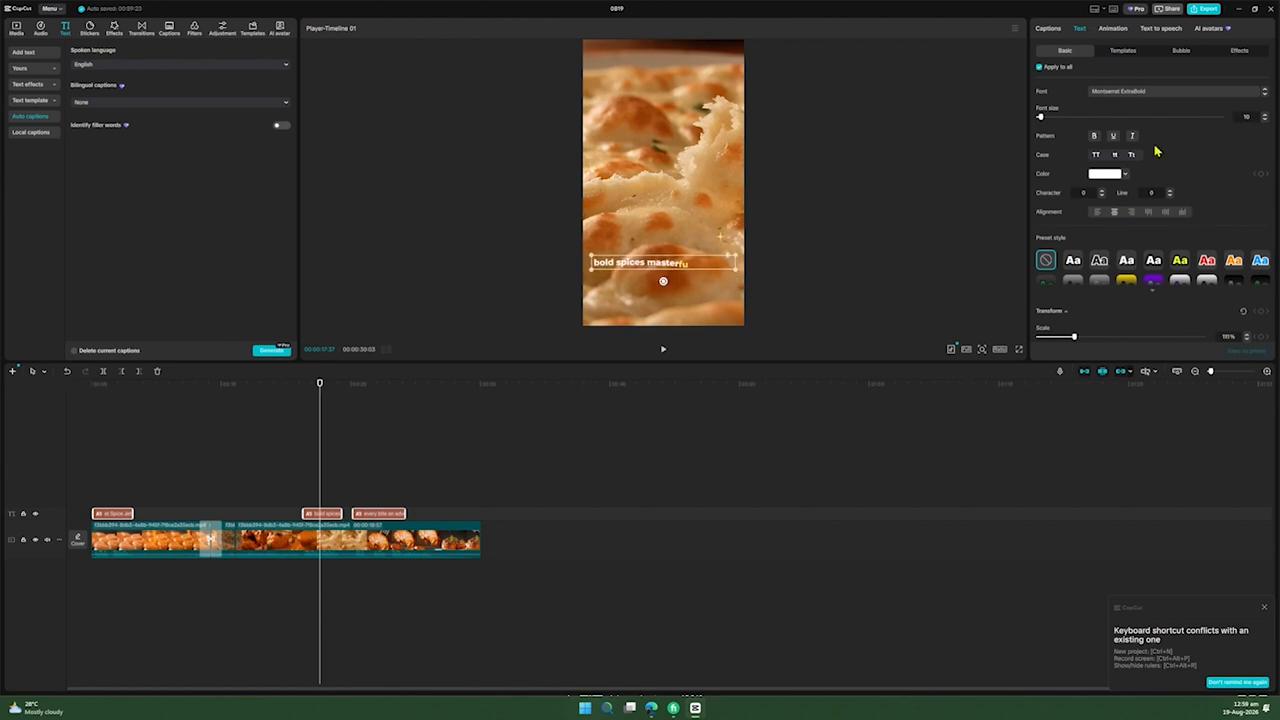
left_click_drag(322, 395, 381, 395)
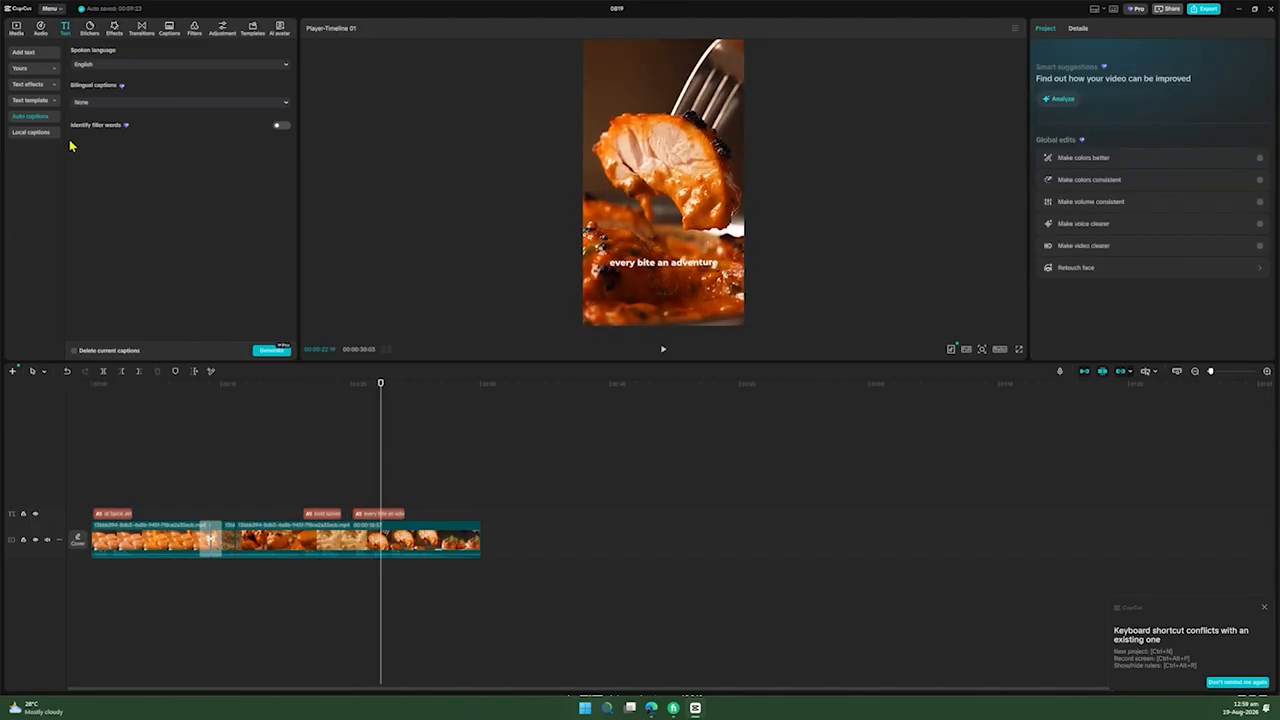
Browse the Summer tracks in the CapCut audio library, then switch back to the UGC Video flow in Maxfusion
left_click(41, 30)
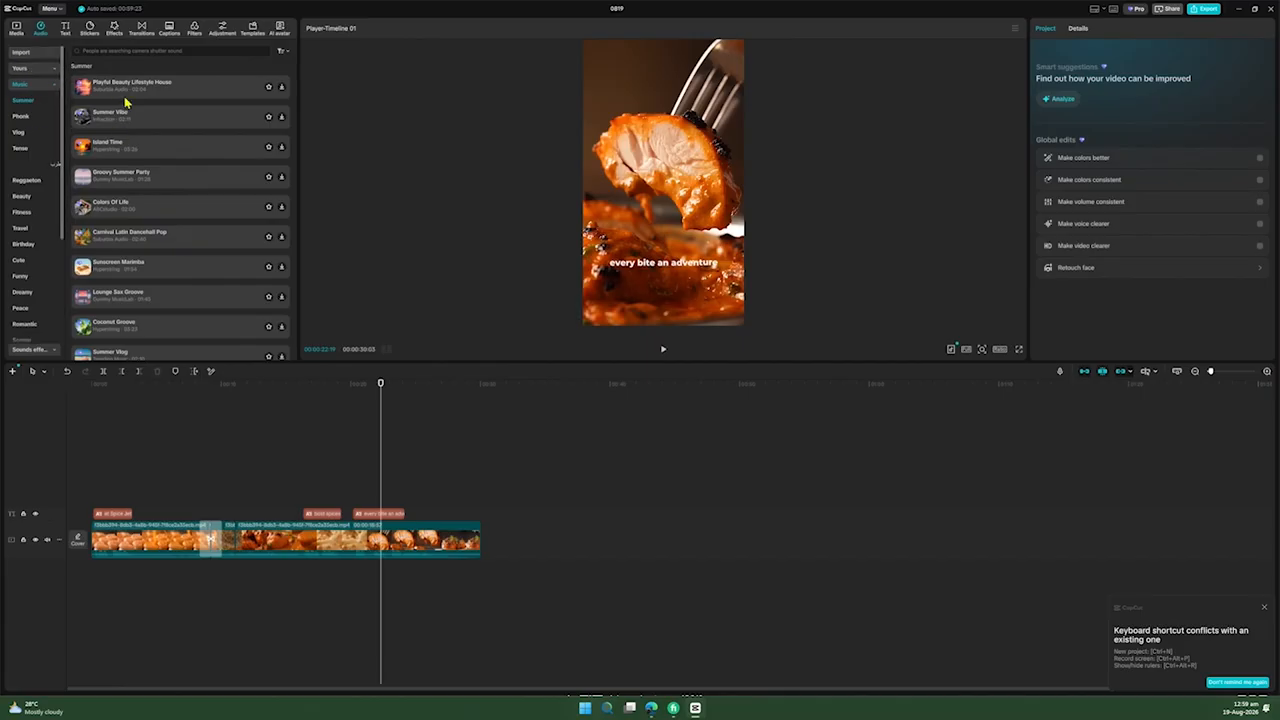
left_click(1240, 12)
scroll(1115, 367, "right", 1)
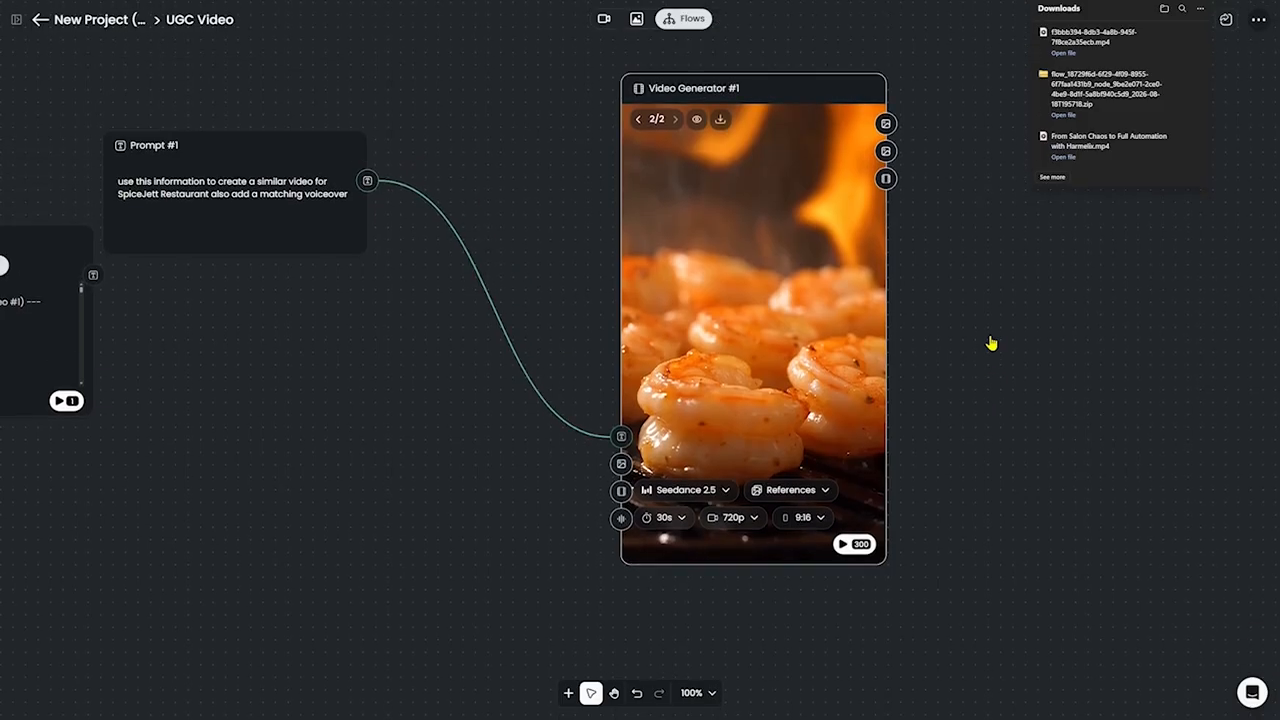
scroll(984, 343, "down", 5)
scroll(656, 343, "up", 1)
scroll(630, 340, "down", 1)
scroll(621, 336, "up", 1)
scroll(620, 336, "up", 1)
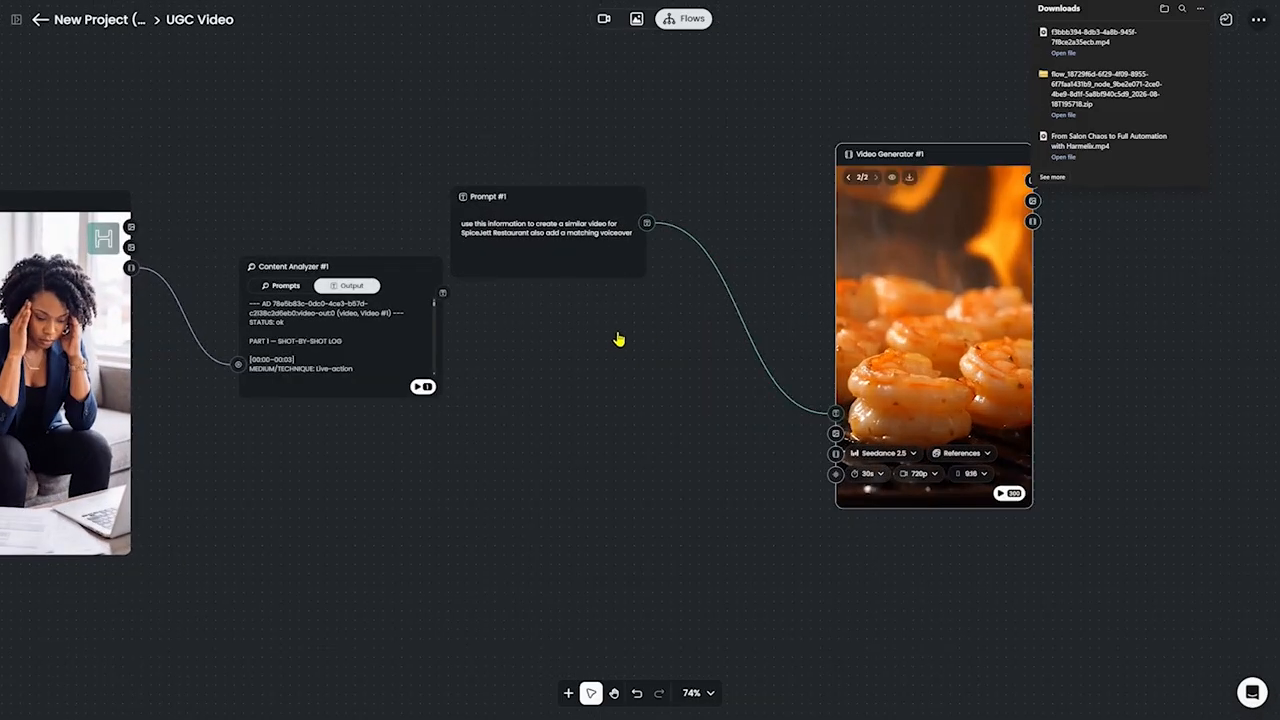
left_click_drag(677, 366, 611, 346)
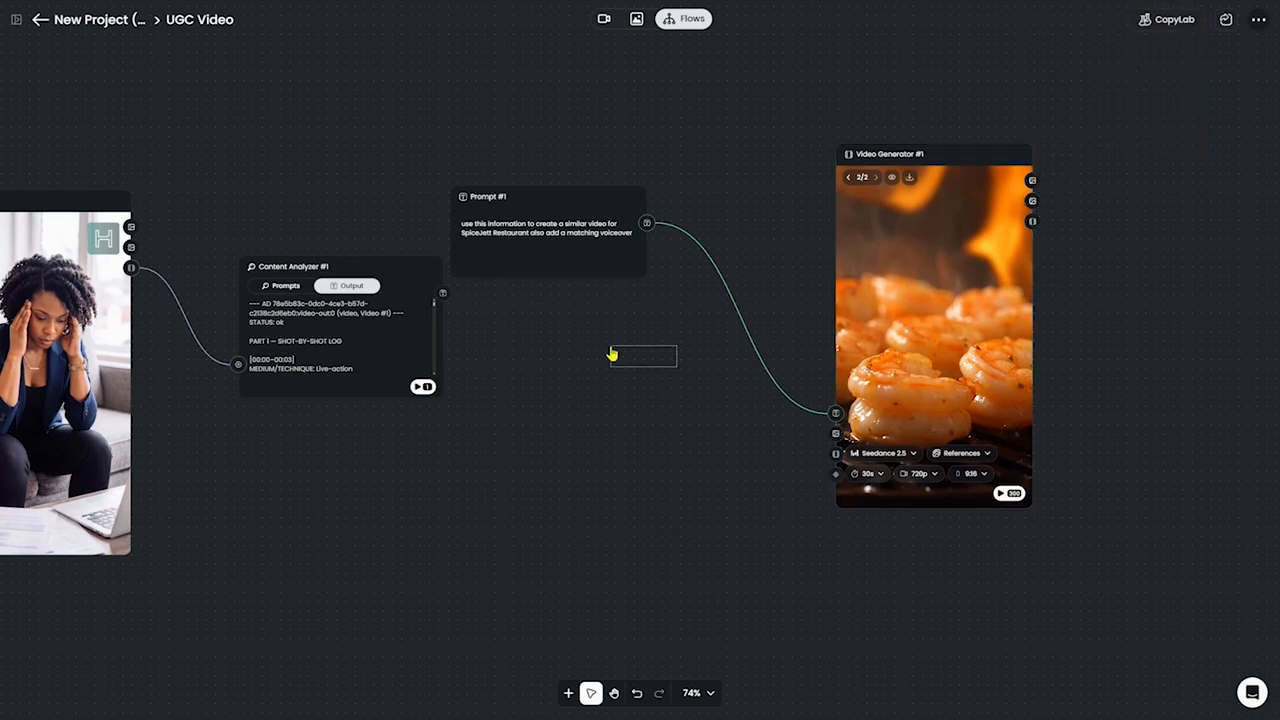
Add the portrait photo of the bearded man in a blue shirt to the flow as an image node
left_click(567, 694)
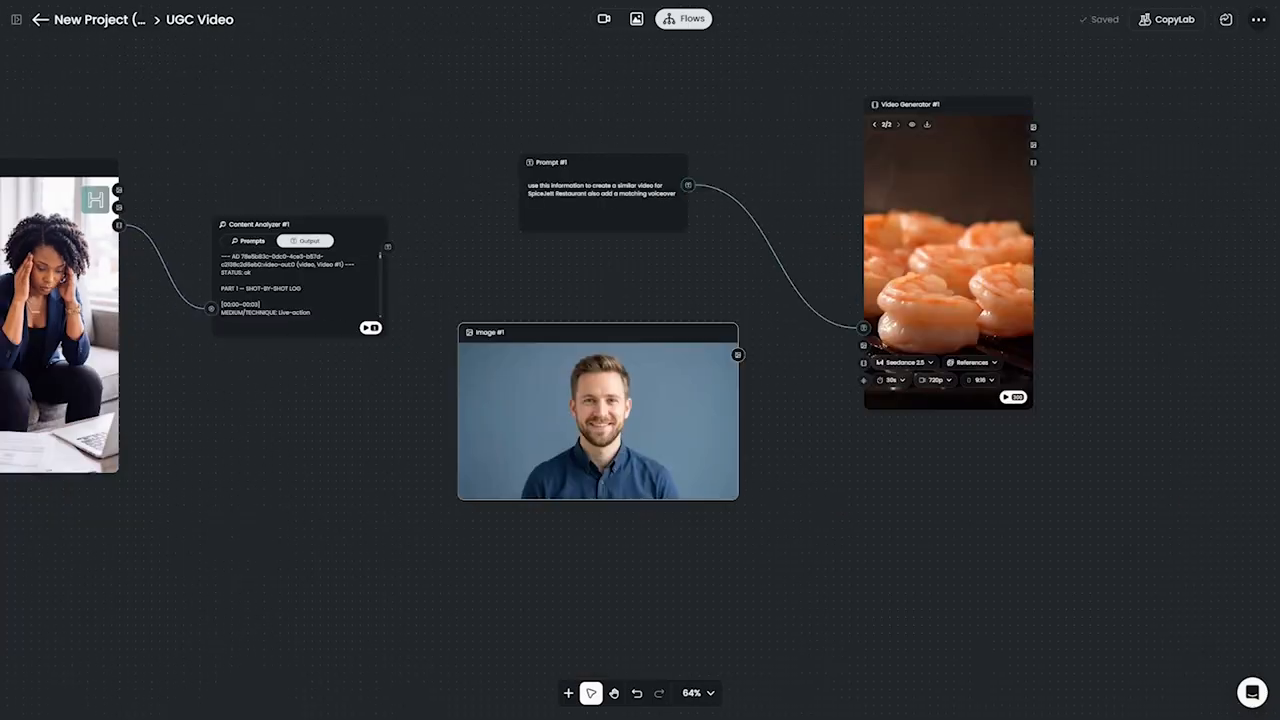
left_click(568, 693)
left_click(605, 309)
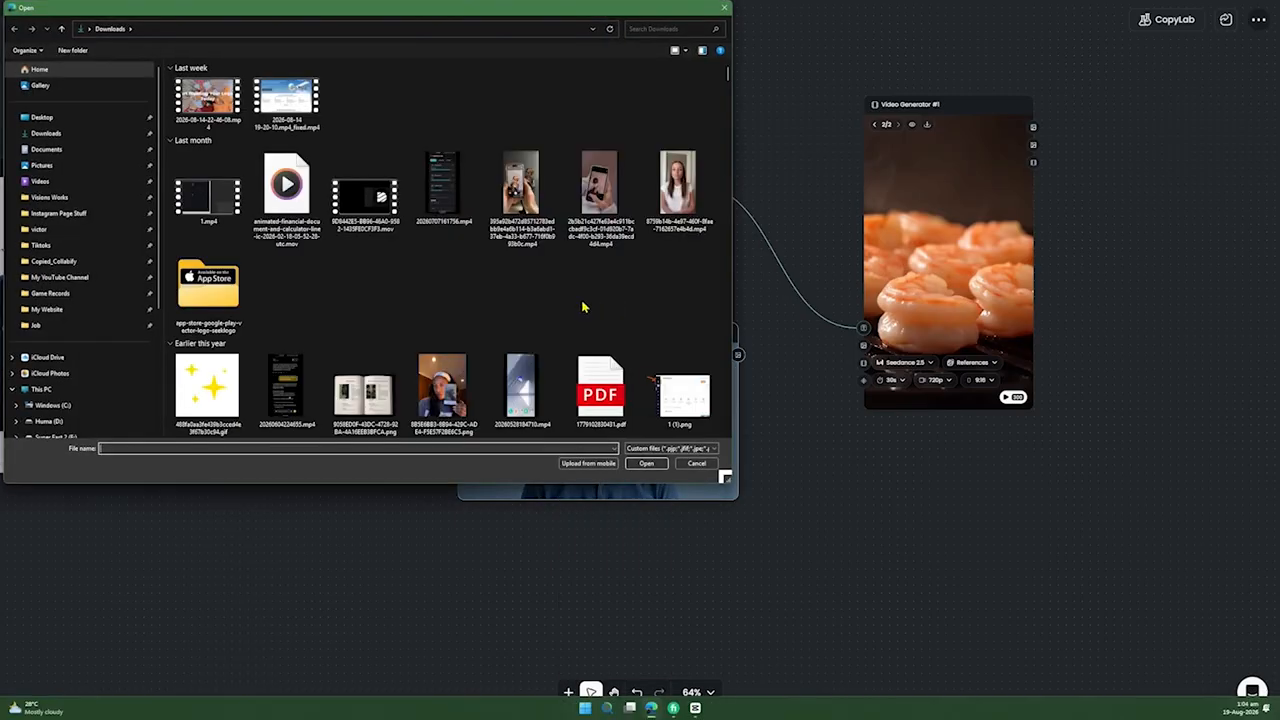
left_click(684, 467)
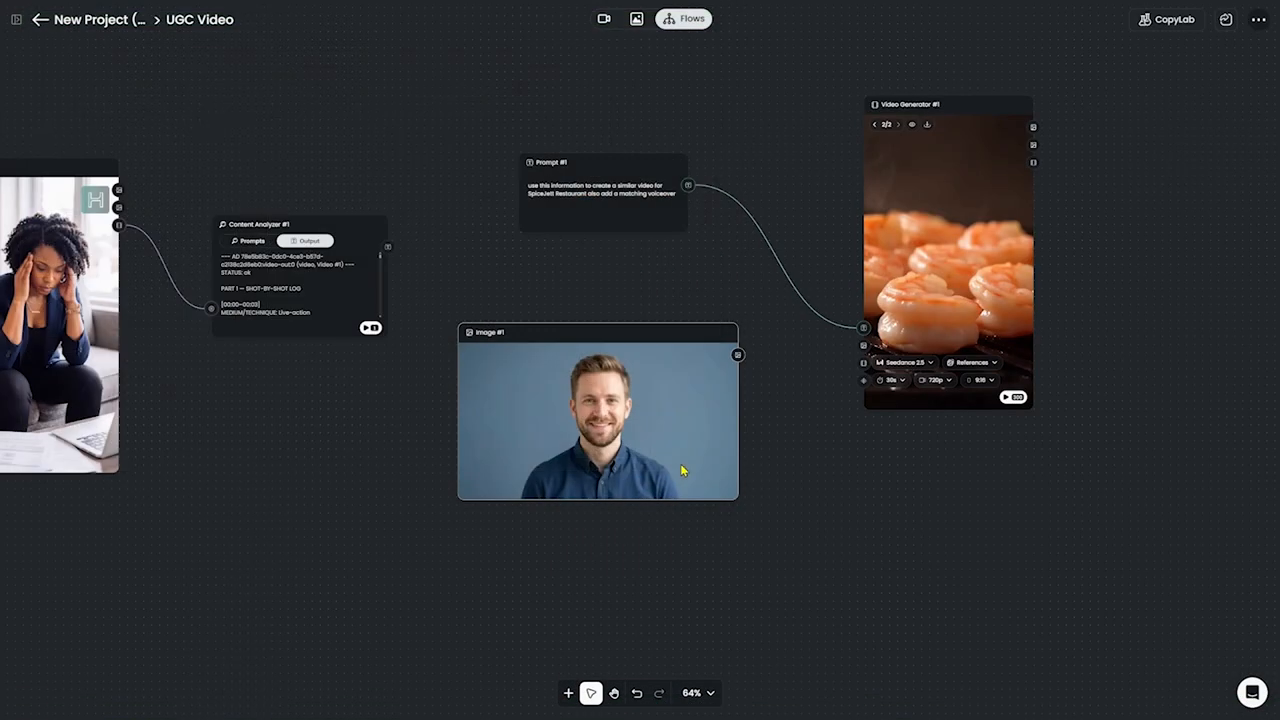
Place the image node directly below Prompt #1 and group the two nodes
mouse_move(655, 342)
left_mouse_down()
mouse_move(674, 351)
mouse_move(634, 274)
left_mouse_up()
mouse_move(426, 103)
left_mouse_down()
mouse_move(689, 516)
mouse_move(697, 506)
left_mouse_up()
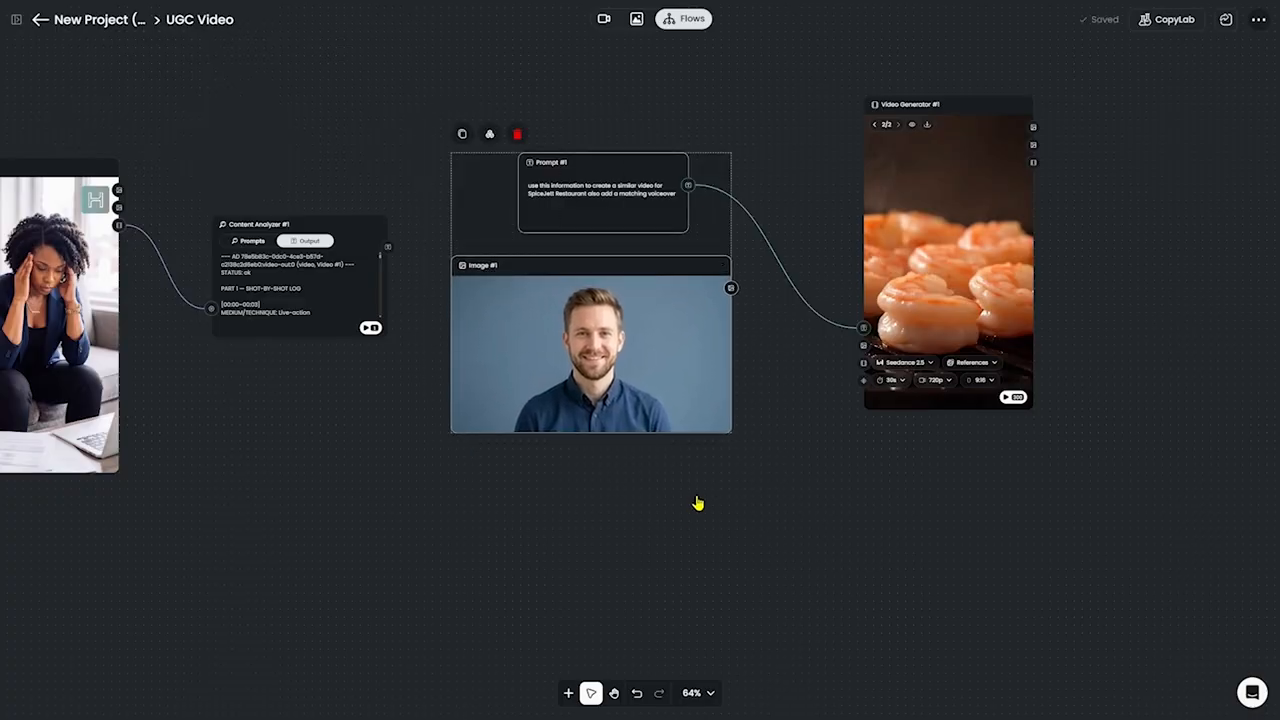
left_click(490, 132)
Add the line "use the attached image 1 as a talking head in the video aswell" to Prompt #1
left_click(677, 215)
key("Return")
type("use {")
key("BackSpace")
key("BackSpace")
type("e attached image 1 as a talking head in the video aswell")
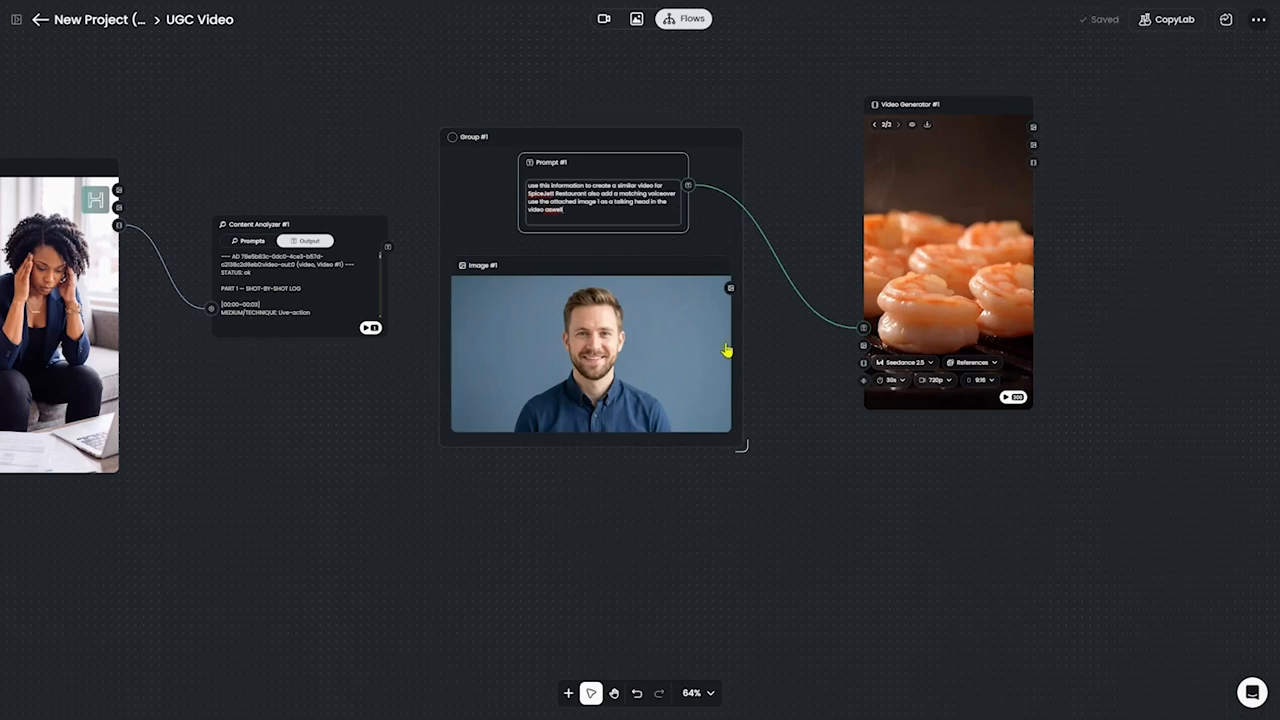
Add a Video Editor node to the flow and place it beside Video Generator #1 with some space between them
scroll(1038, 349, "up", 3)
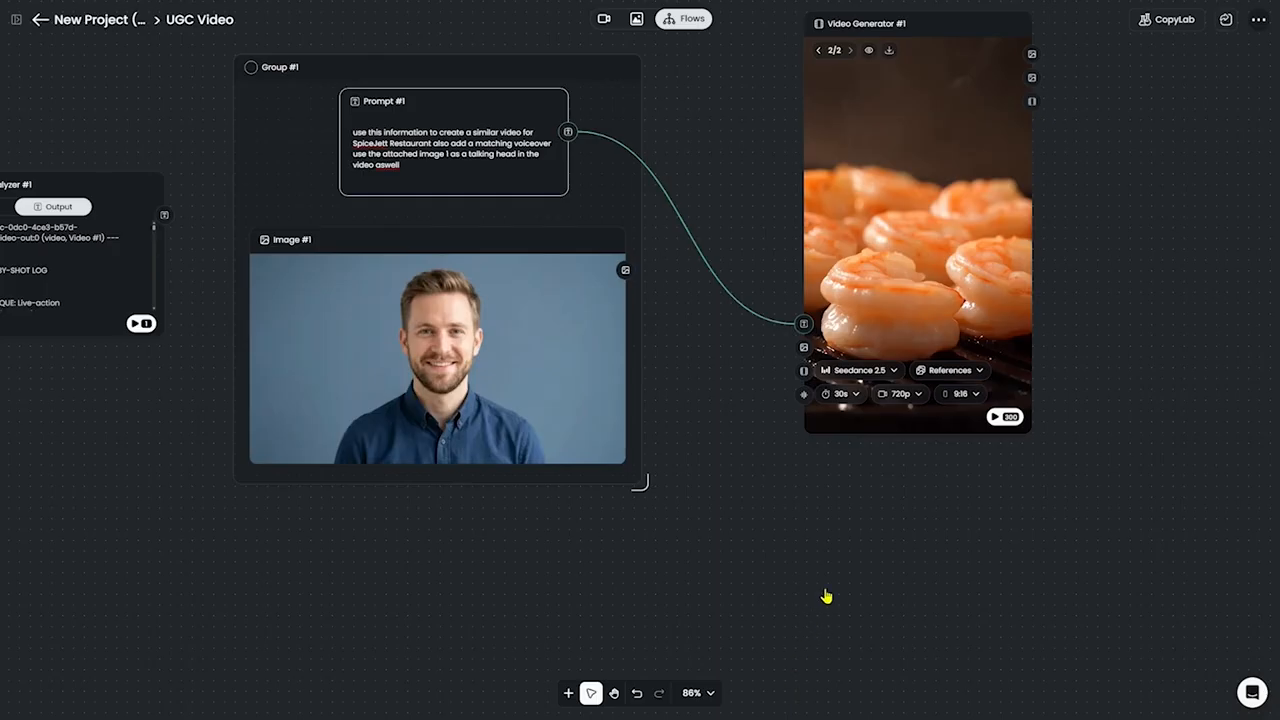
scroll(925, 519, "up", 1)
scroll(945, 510, "right", 2)
scroll(968, 496, "up", 1)
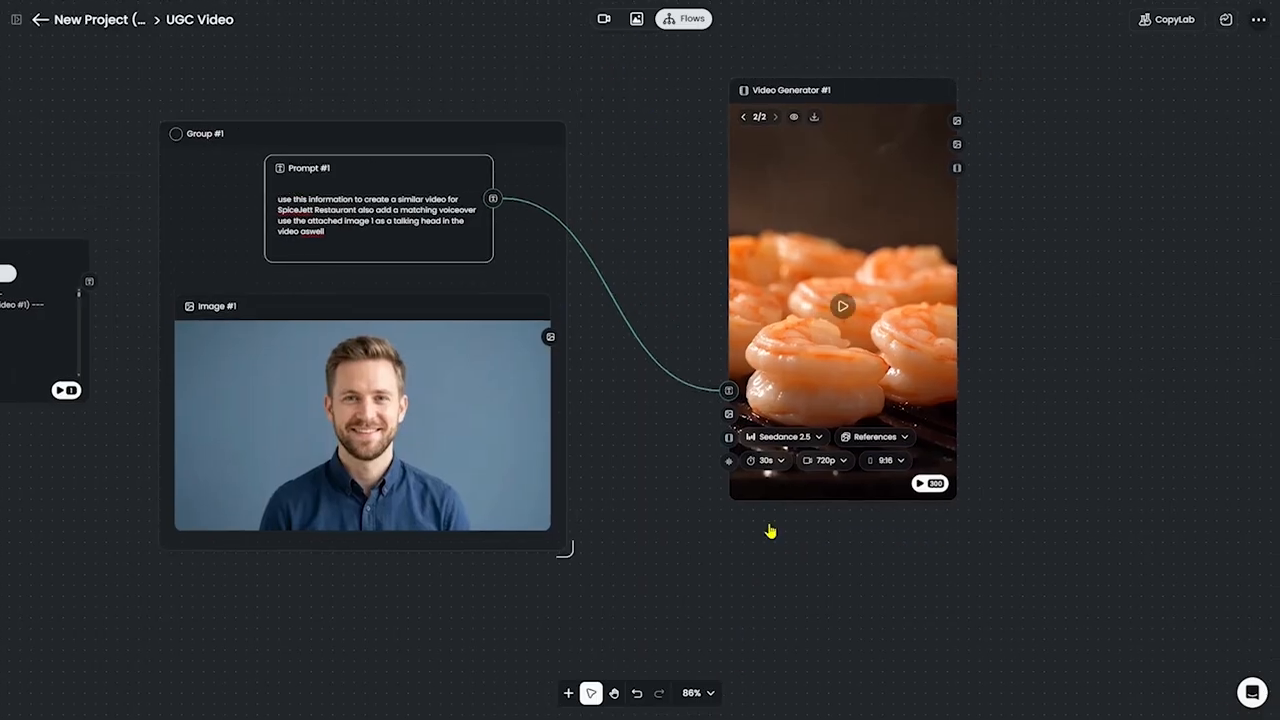
left_click(568, 692)
mouse_move(589, 677)
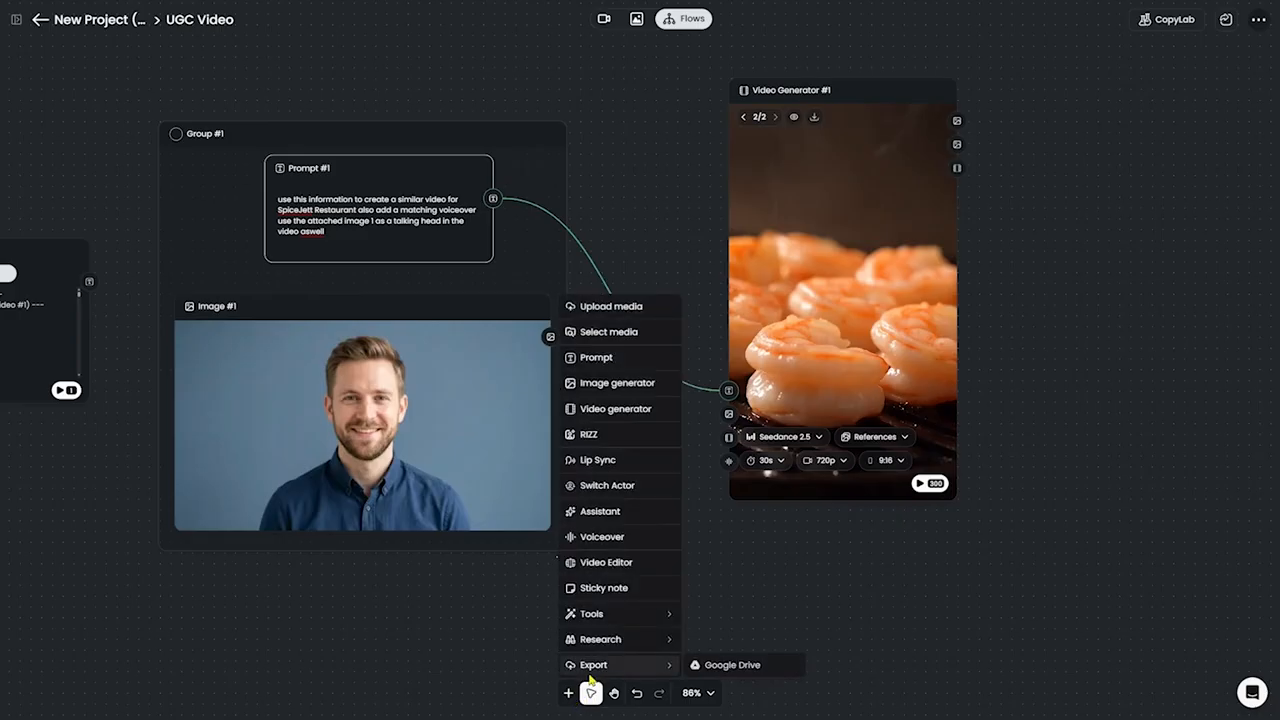
left_click(603, 565)
left_click_drag(631, 429, 1062, 298)
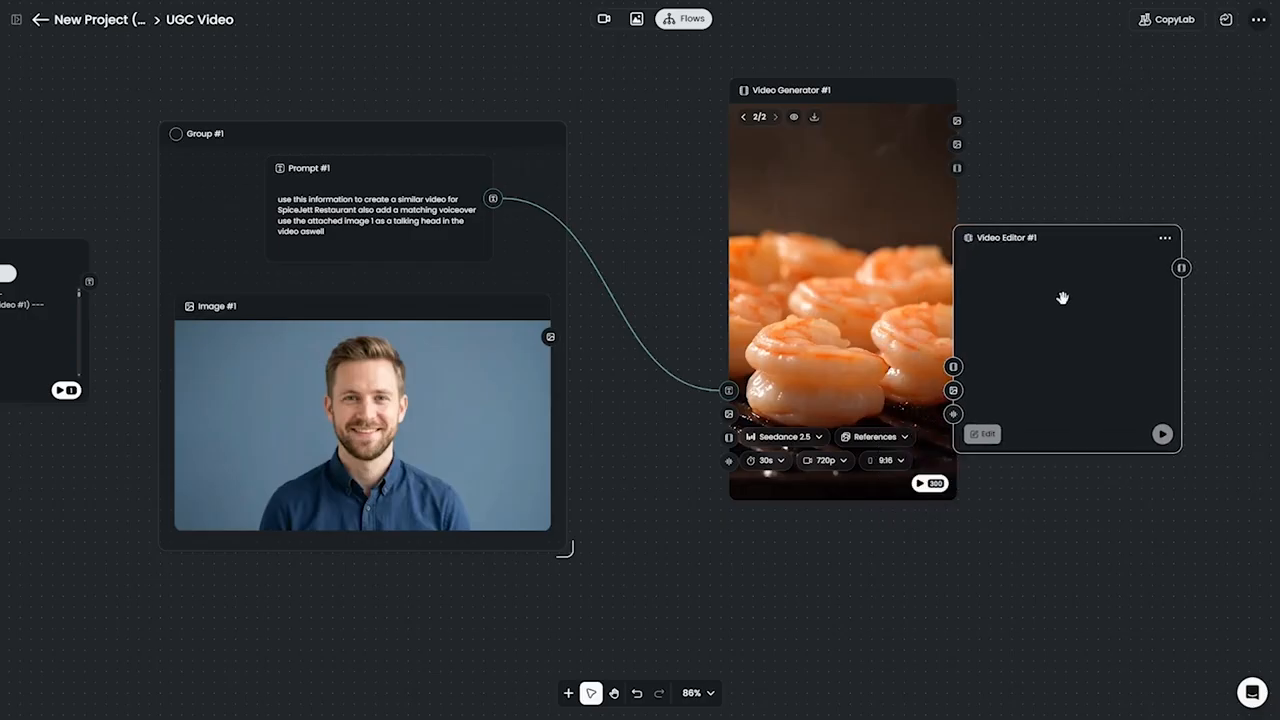
scroll(1046, 306, "right", 5)
left_click_drag(831, 349, 906, 333)
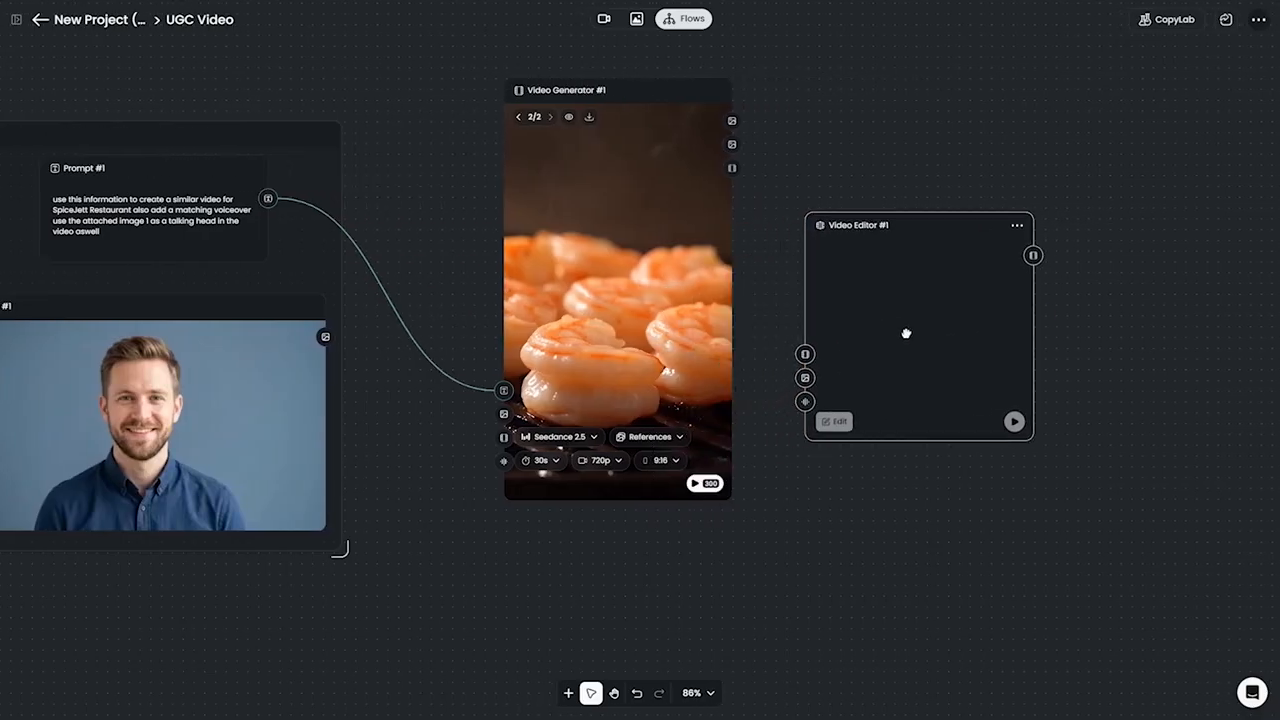
Connect the video output of Video Generator #1 to the video input of Video Editor #1 and open the editor
mouse_move(669, 316)
left_mouse_down()
mouse_move(893, 326)
mouse_move(686, 335)
left_mouse_up()
left_click_drag(748, 188, 805, 355)
left_click(838, 428)
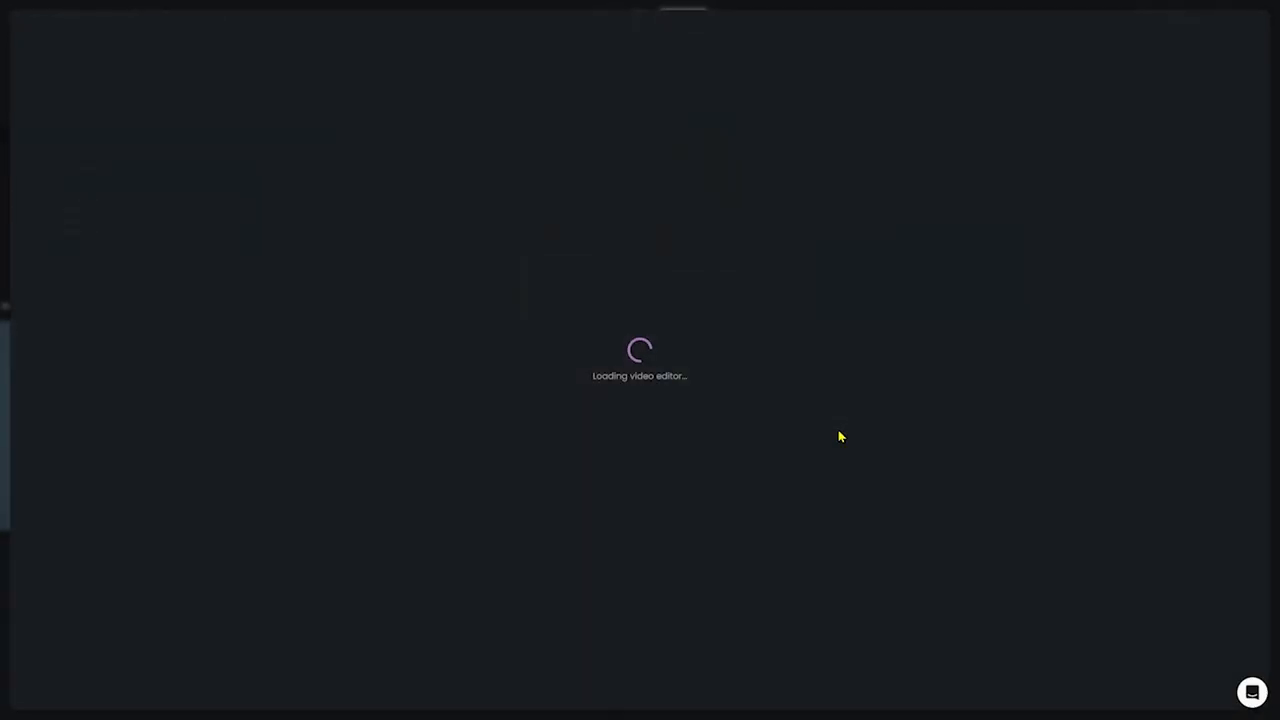
Scrub the editor timeline to about 9.5 s to preview the generated video
left_click(163, 568)
left_click_drag(163, 568, 456, 472)
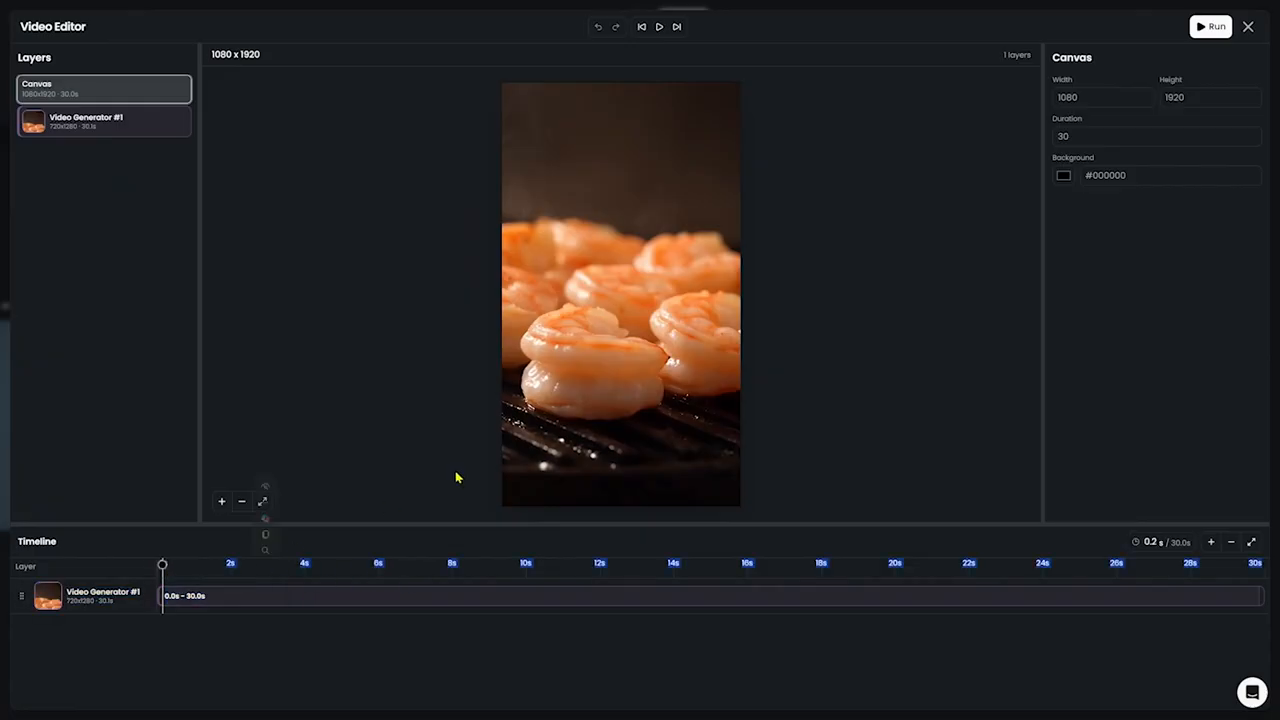
left_click(171, 567)
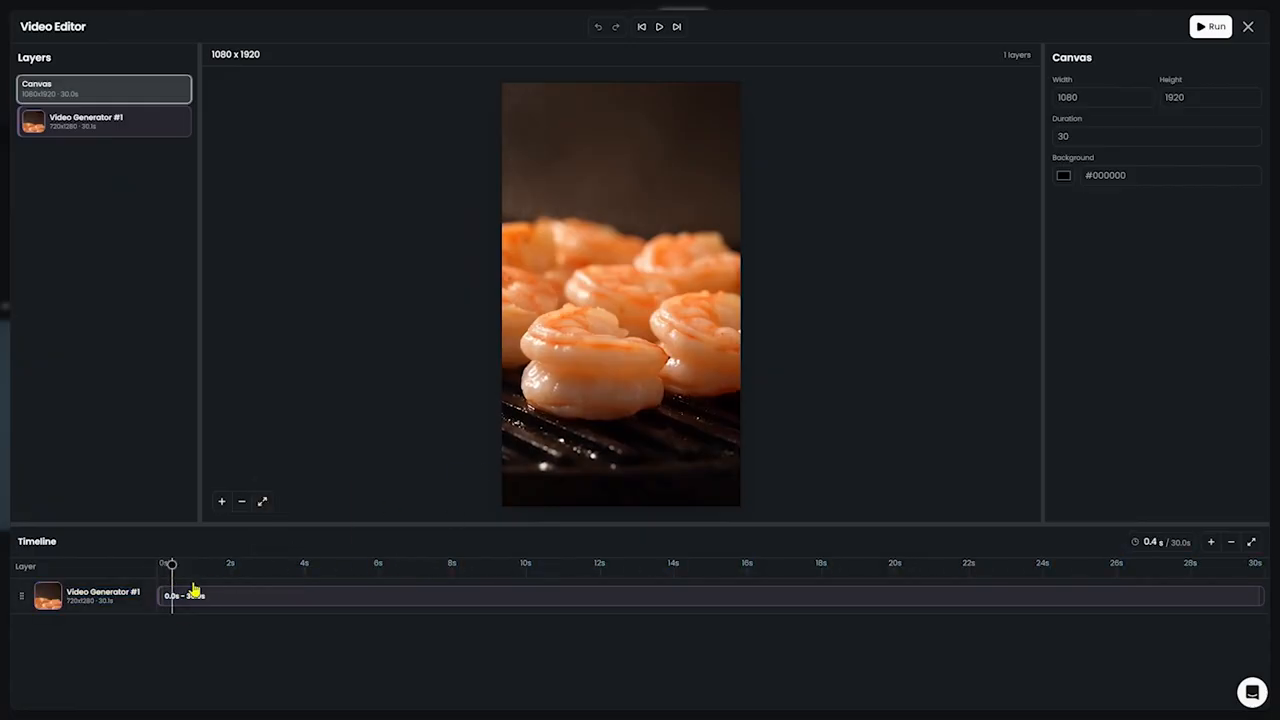
left_click_drag(171, 566, 508, 566)
Run the video editor with the 1080 x 1920, 30-second canvas and return to the flow
left_click(1088, 95)
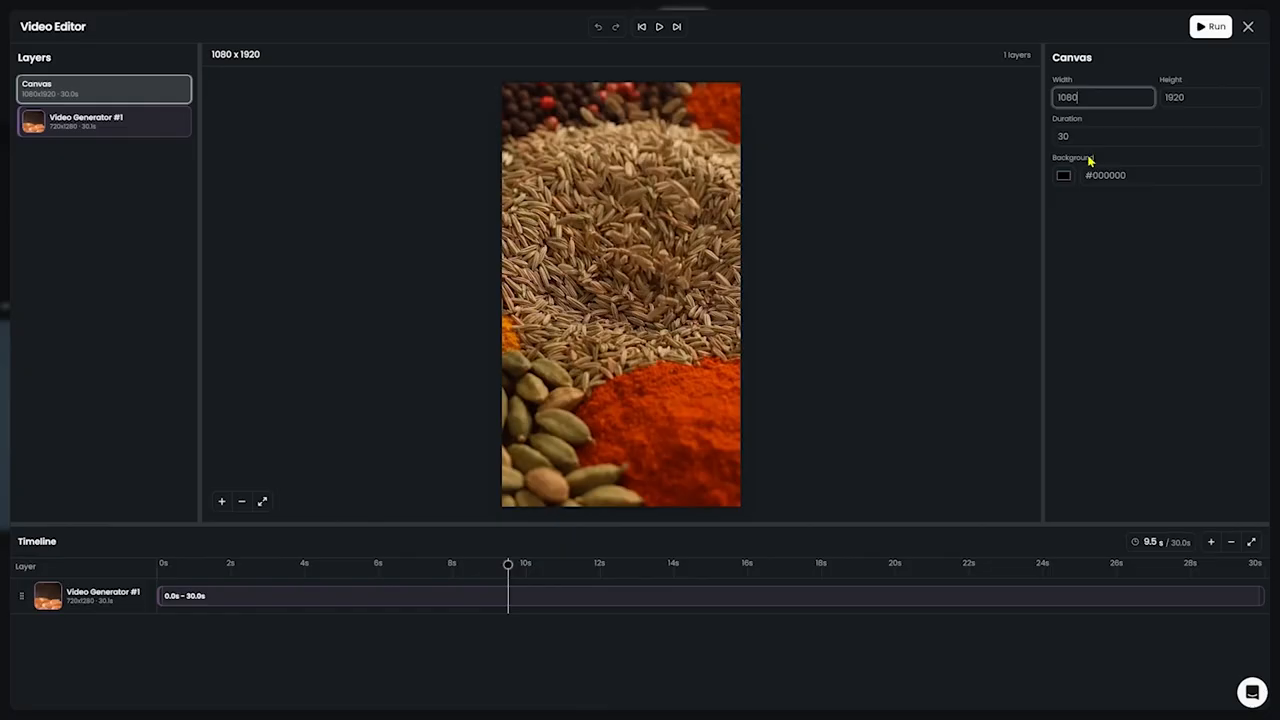
left_click(1207, 33)
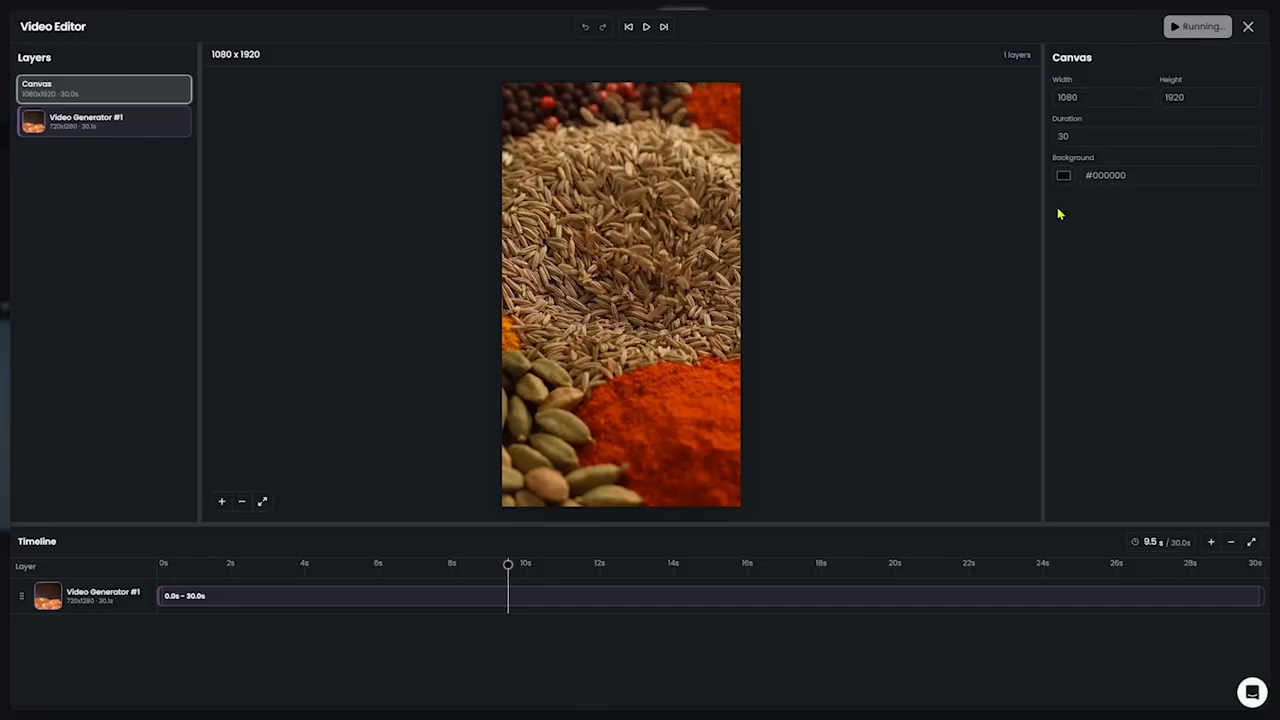
left_click(1248, 28)
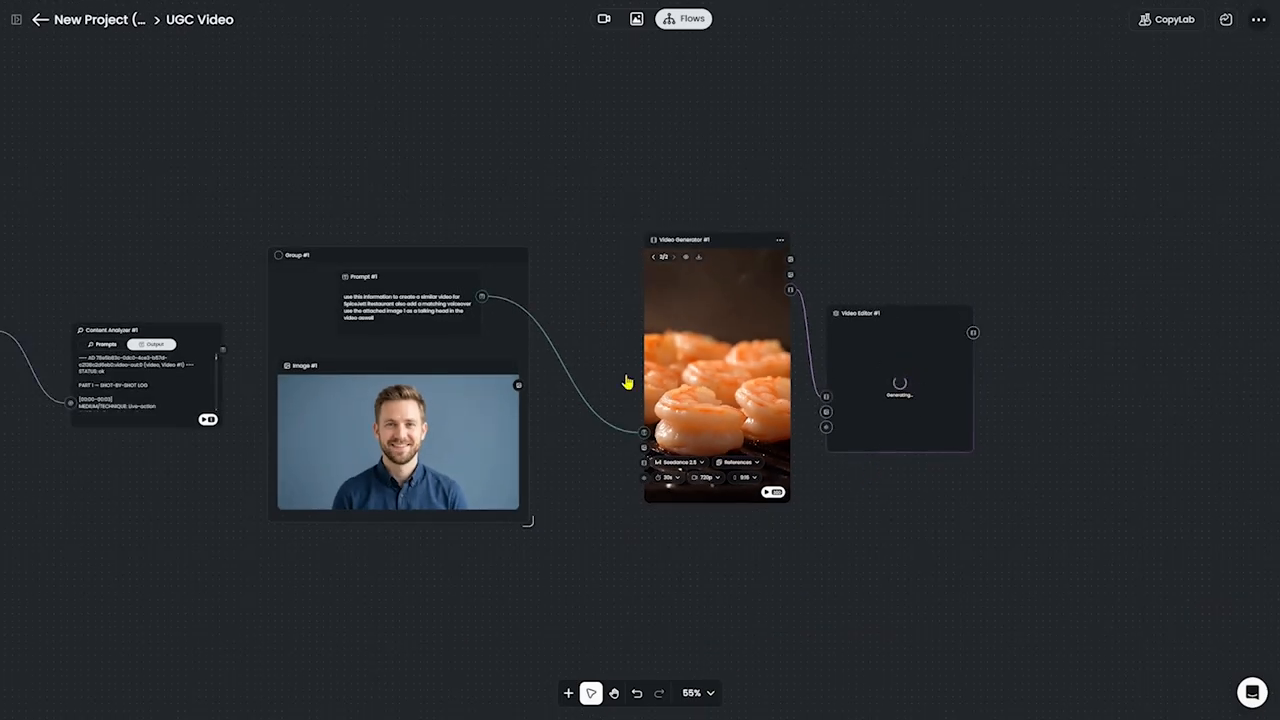
Look through the node types that can be added to the flow and review the connected nodes
scroll(625, 382, "up", 3)
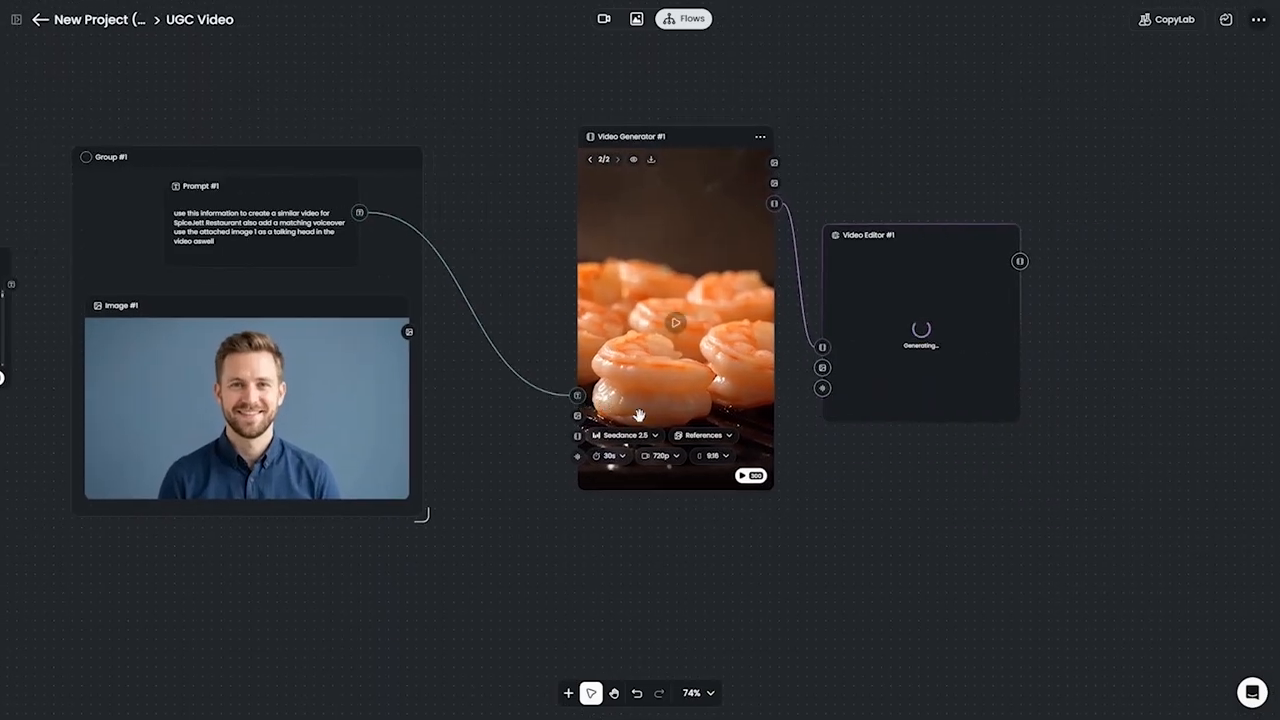
scroll(640, 415, "right", 1)
left_click(569, 693)
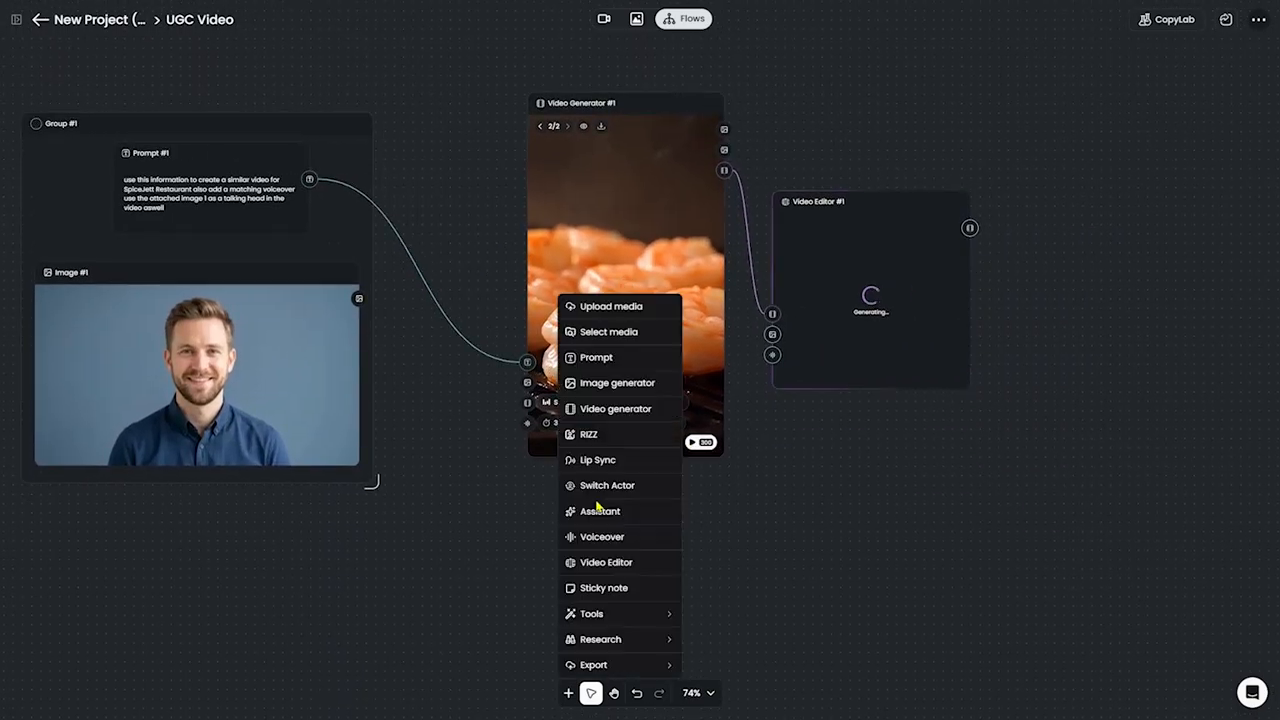
left_click(466, 496)
scroll(477, 502, "left", 4)
scroll(477, 500, "right", 6)
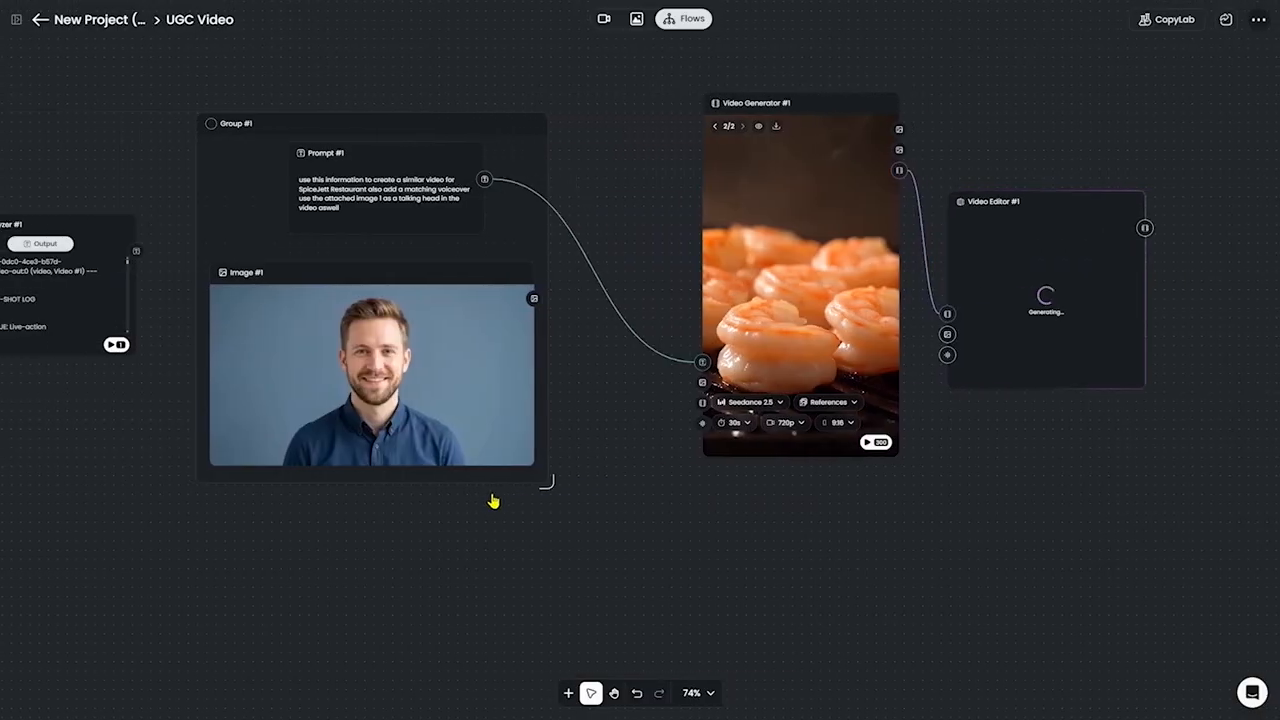
left_click(569, 693)
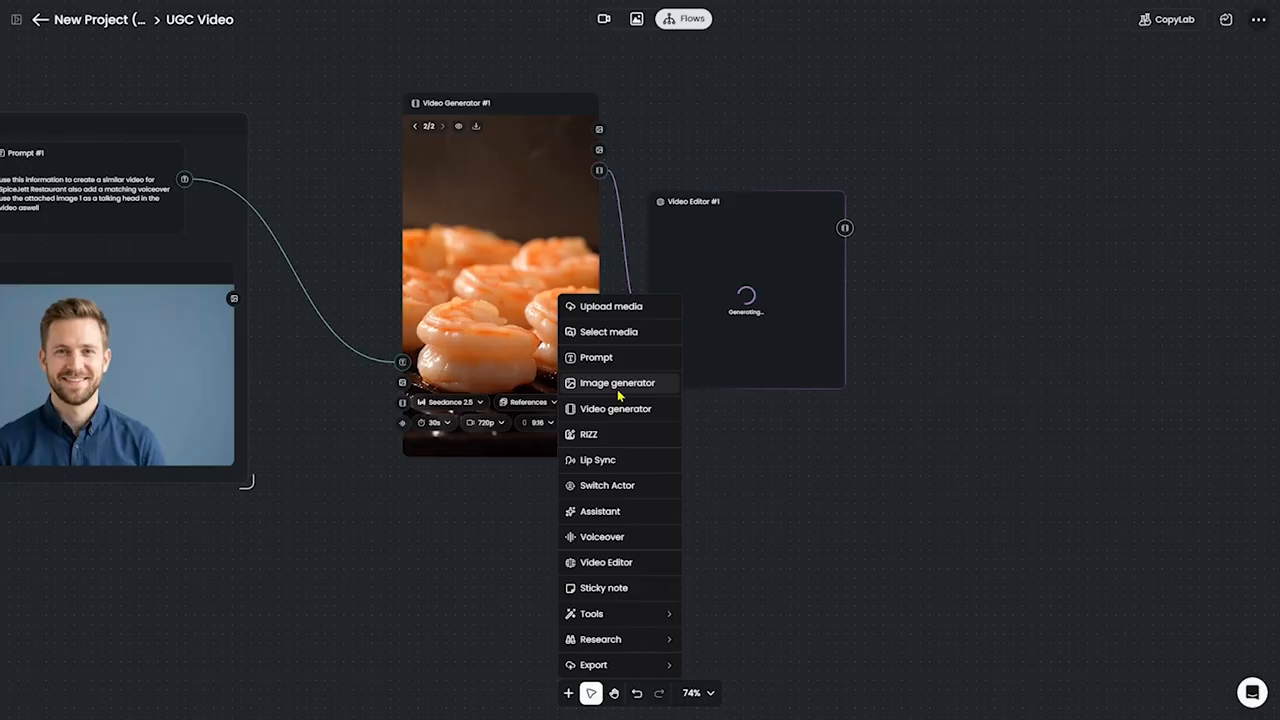
left_click(789, 506)
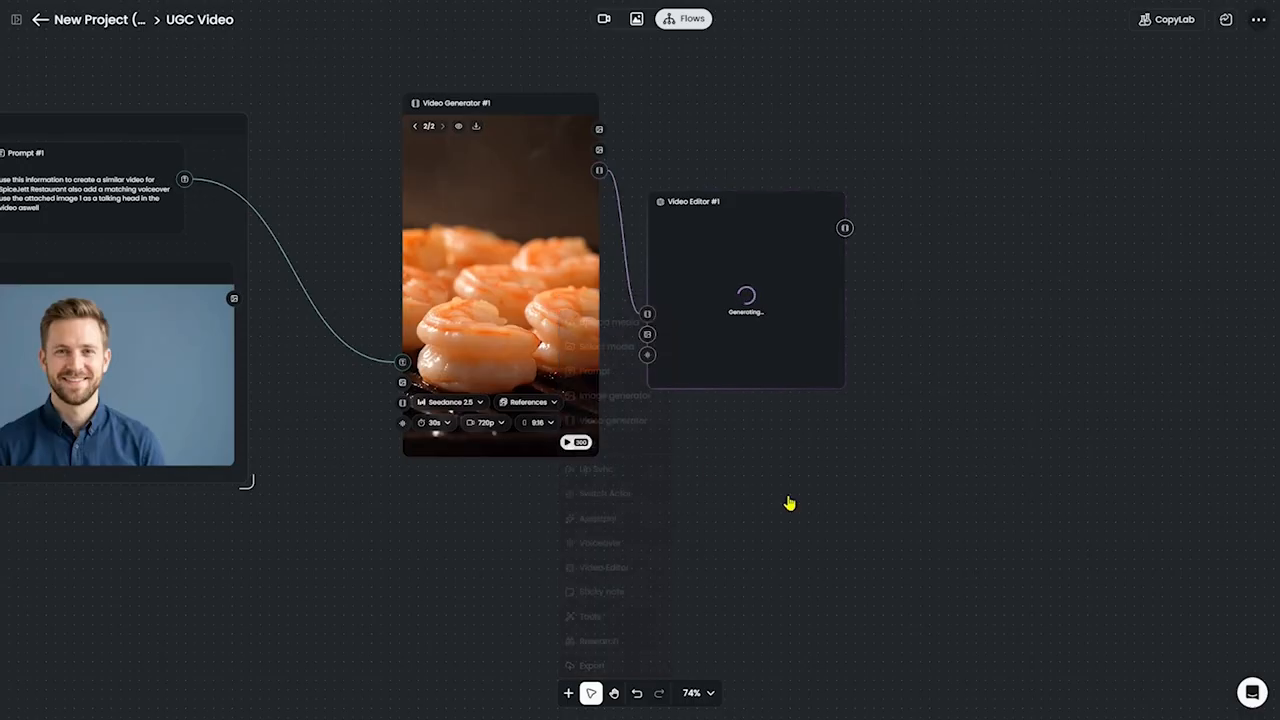
left_click_drag(337, 540, 460, 554)
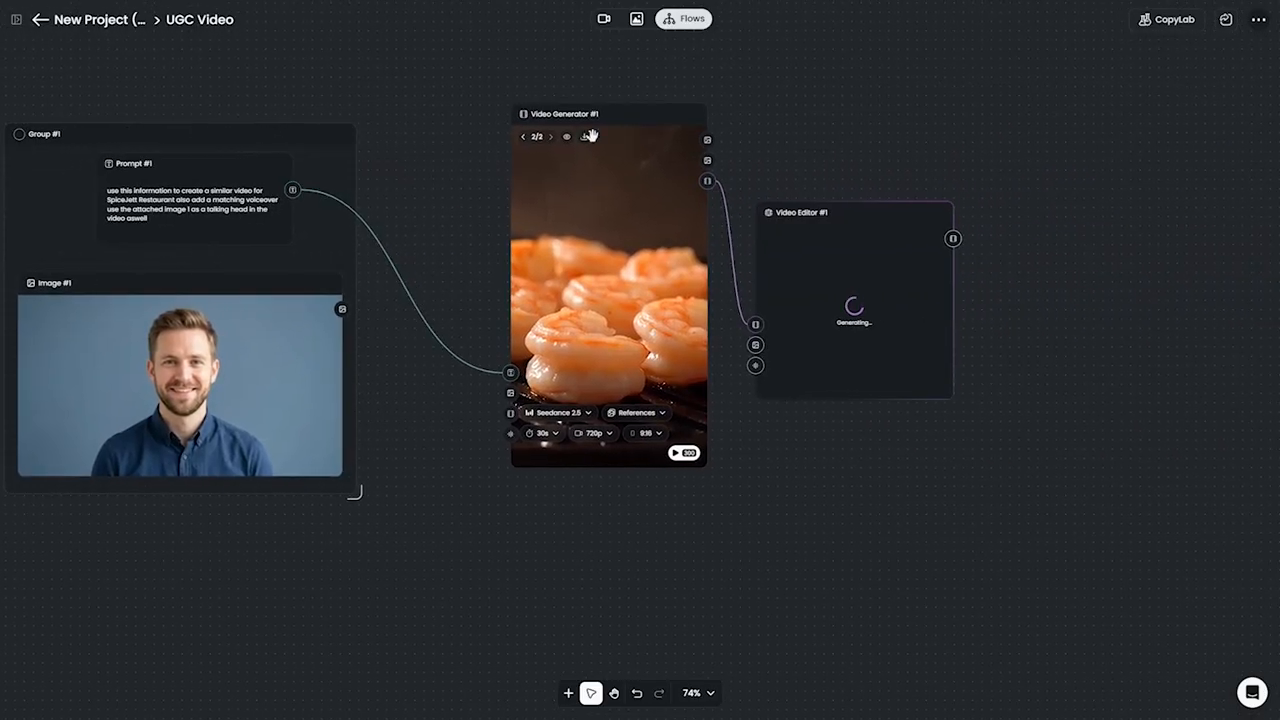
Review the available image generation models in the Images workspace, then reopen the UGC Video flow
left_click(641, 28)
left_click(549, 623)
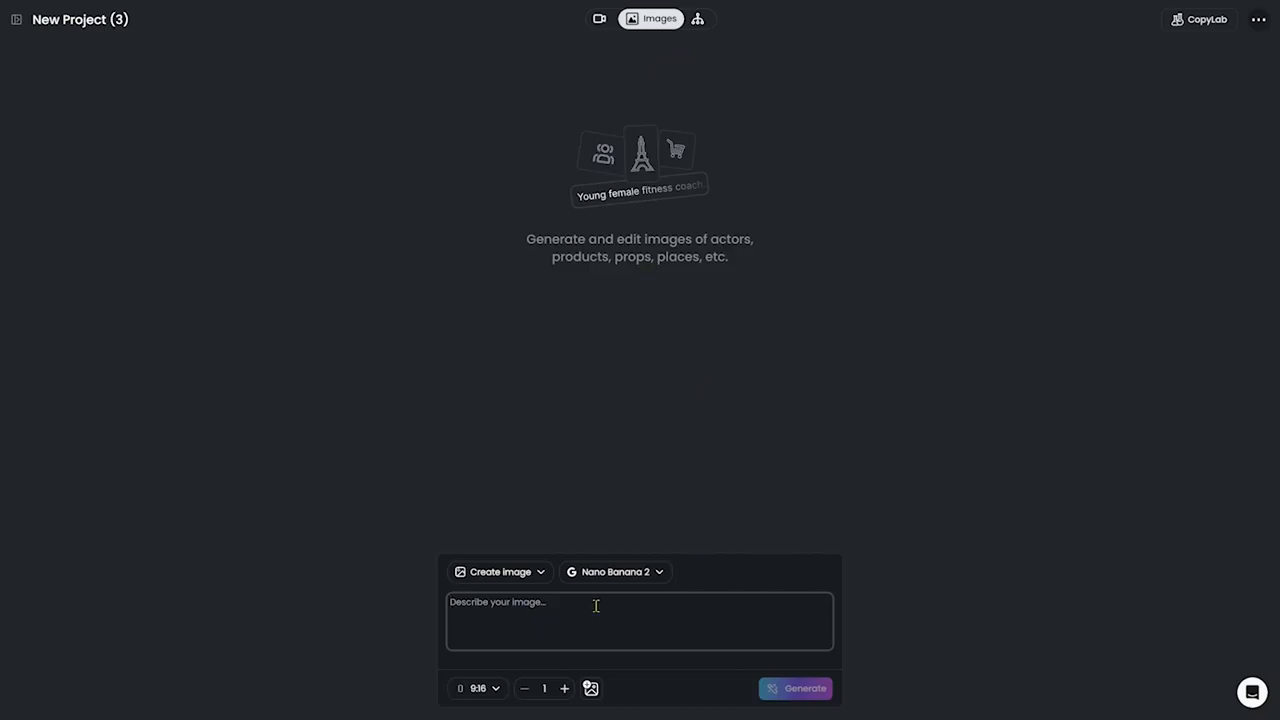
left_click(616, 575)
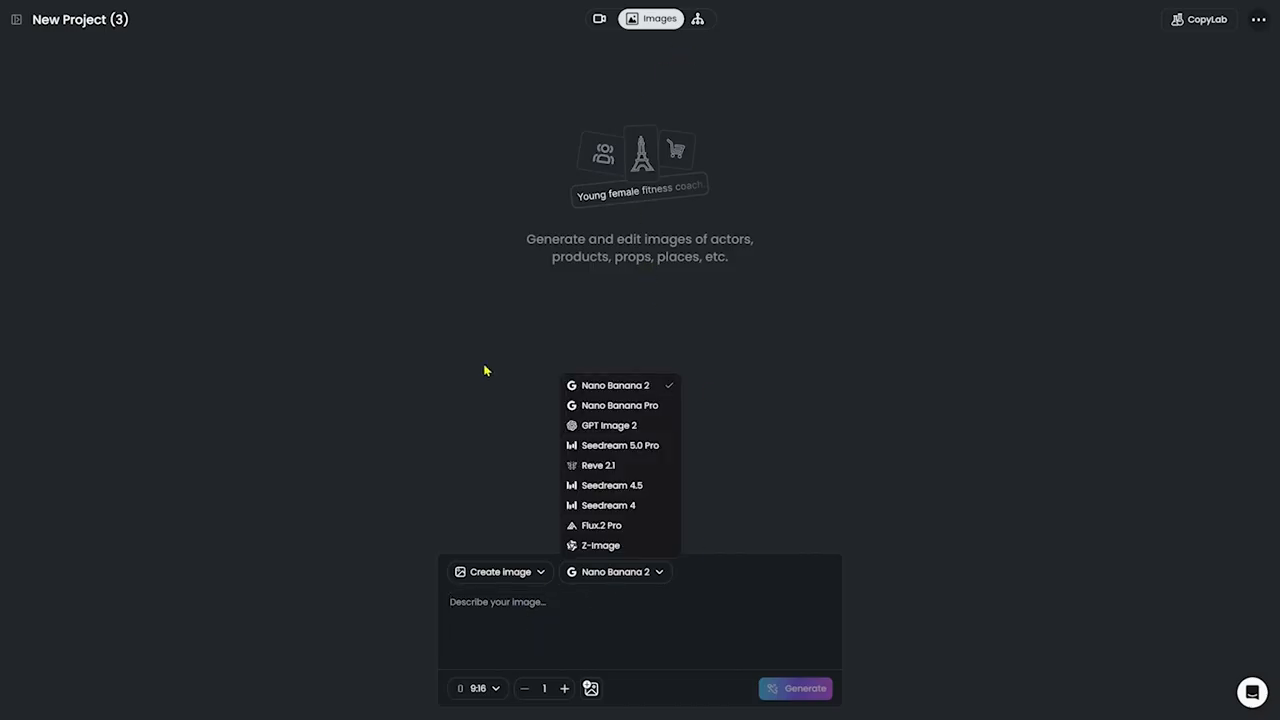
left_click(729, 51)
left_click(697, 19)
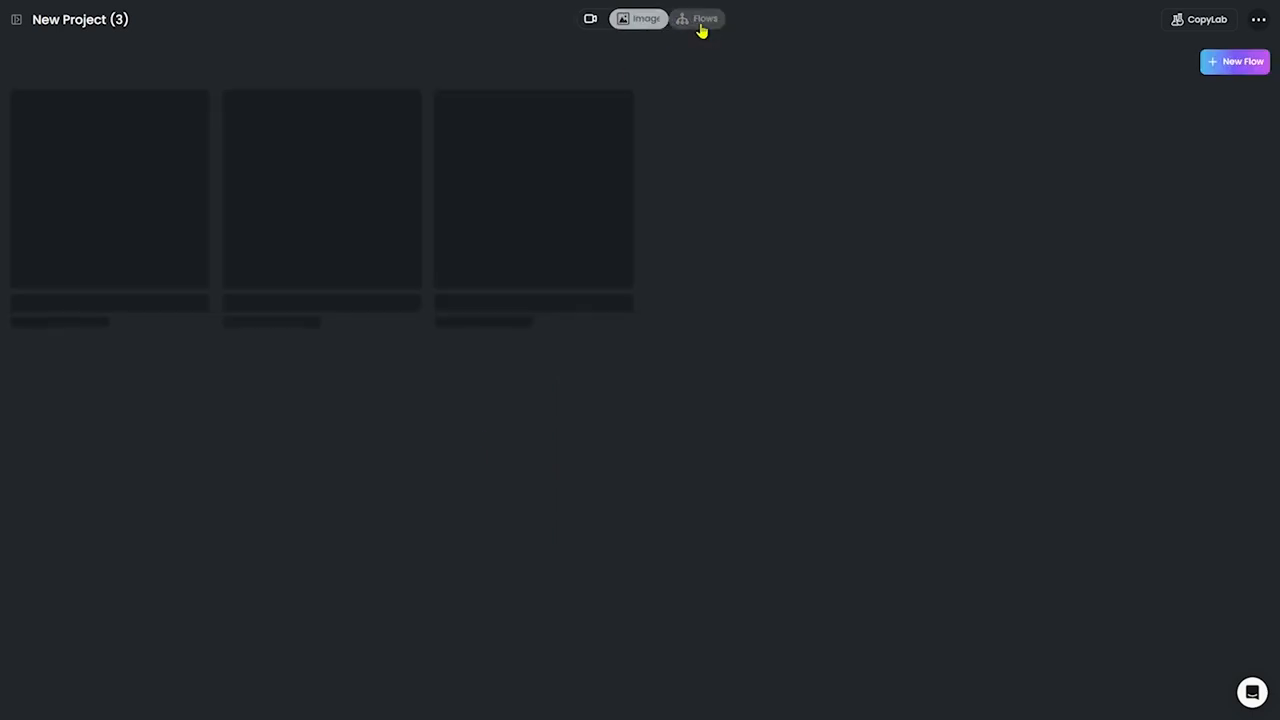
left_click(60, 229)
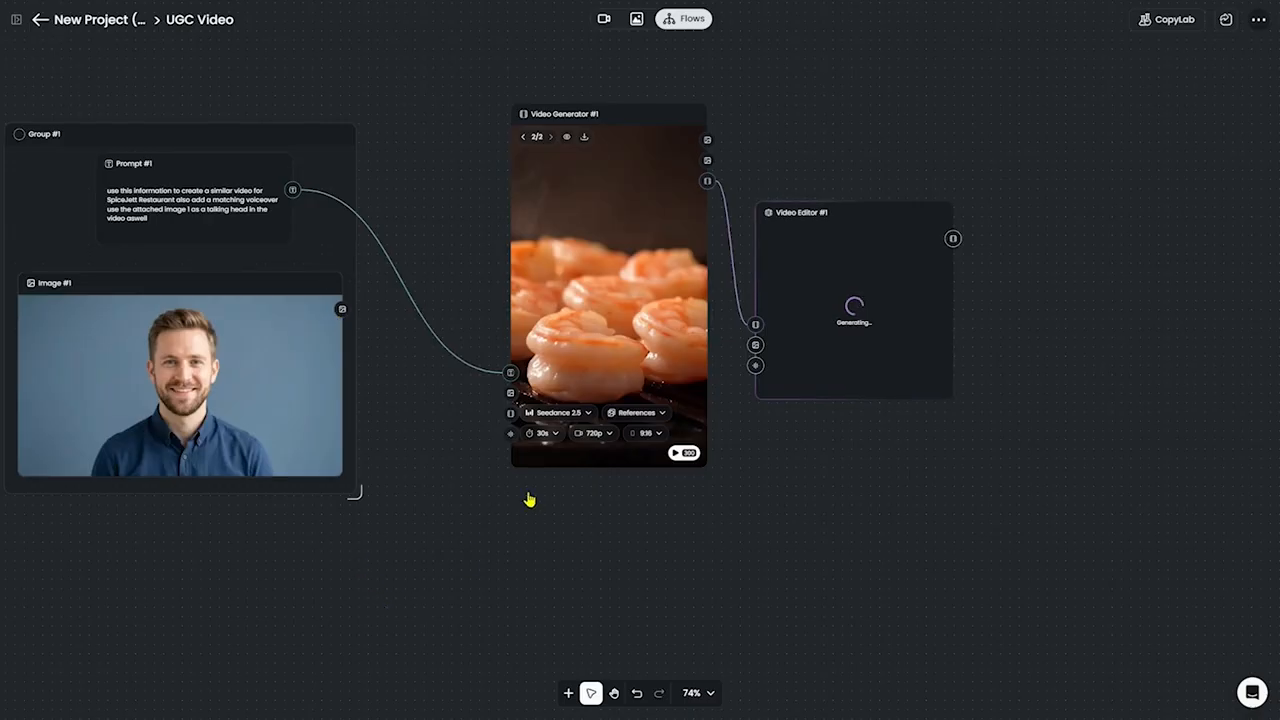
Review the resolution, model and duration options of Video Generator #1 without changing them
scroll(625, 443, "up", 5)
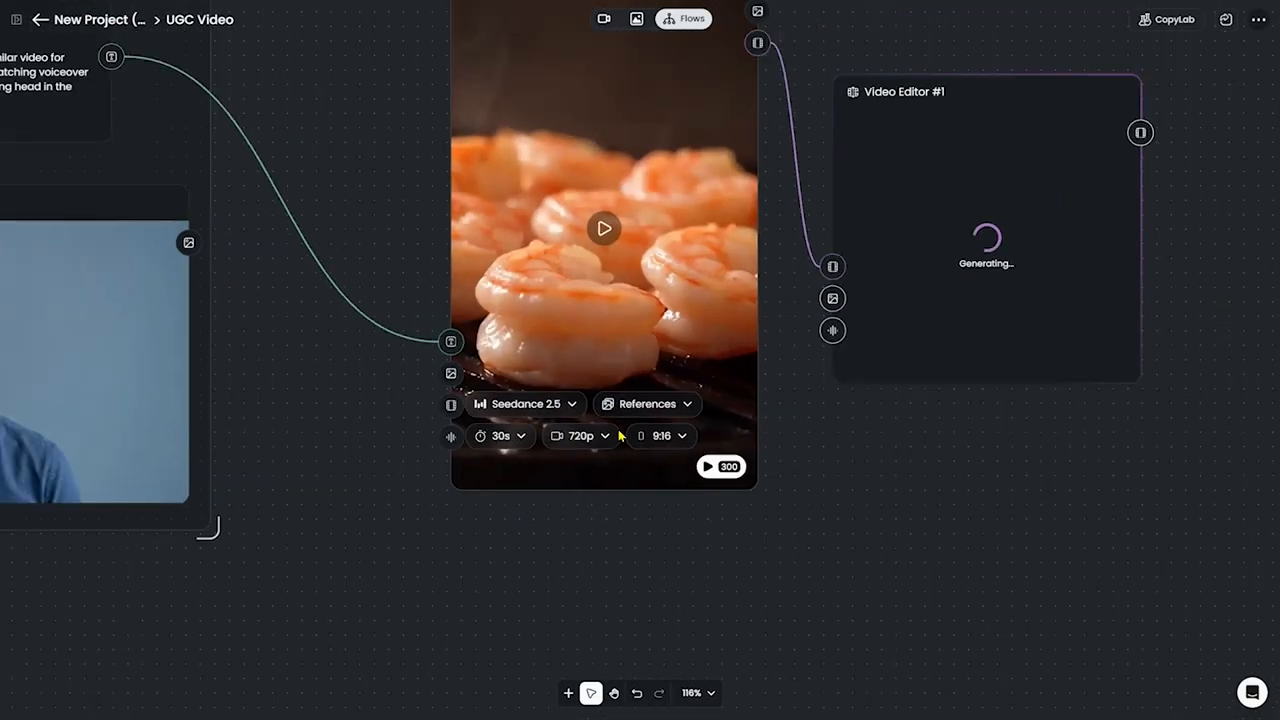
scroll(620, 436, "down", 3)
scroll(612, 436, "up", 2)
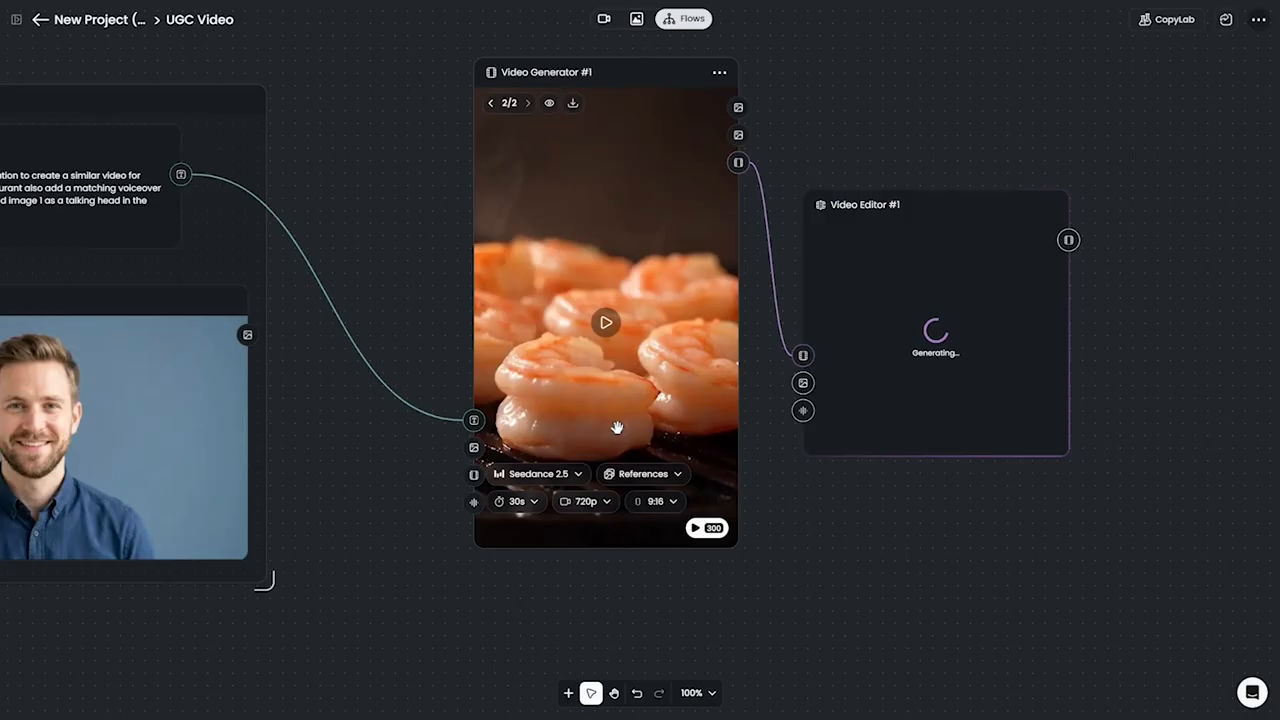
left_click(600, 506)
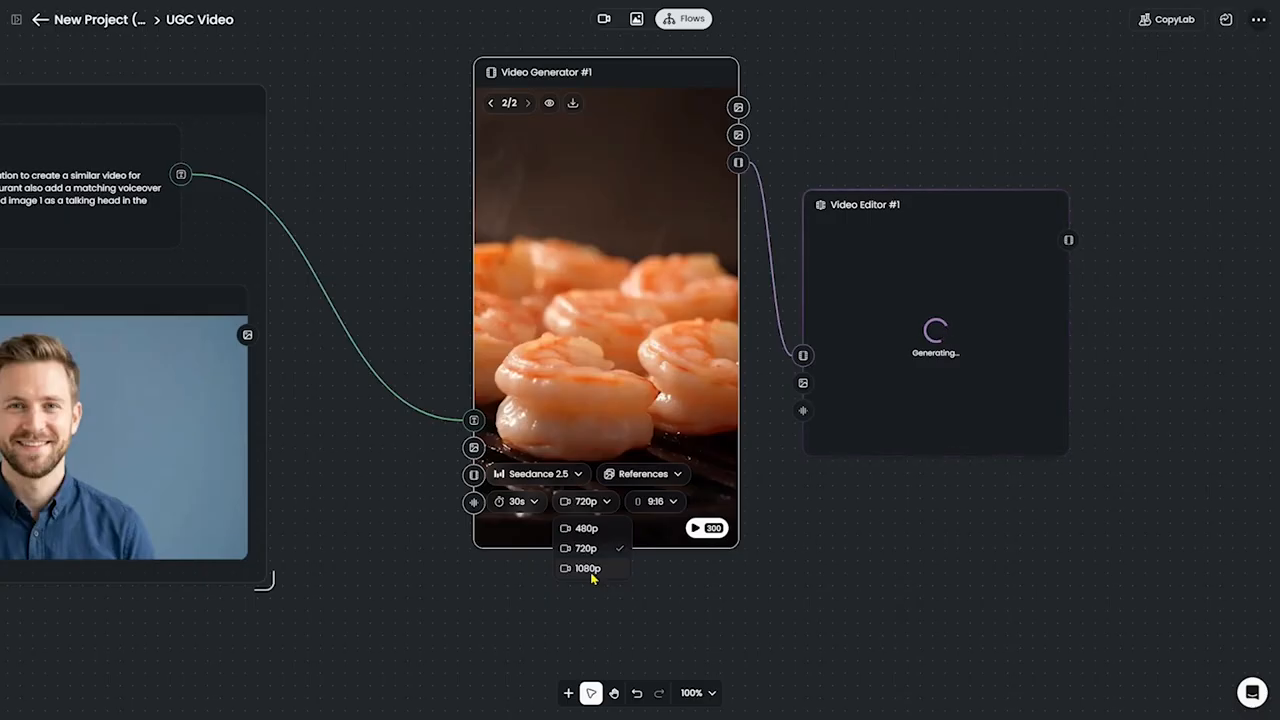
left_click(648, 537)
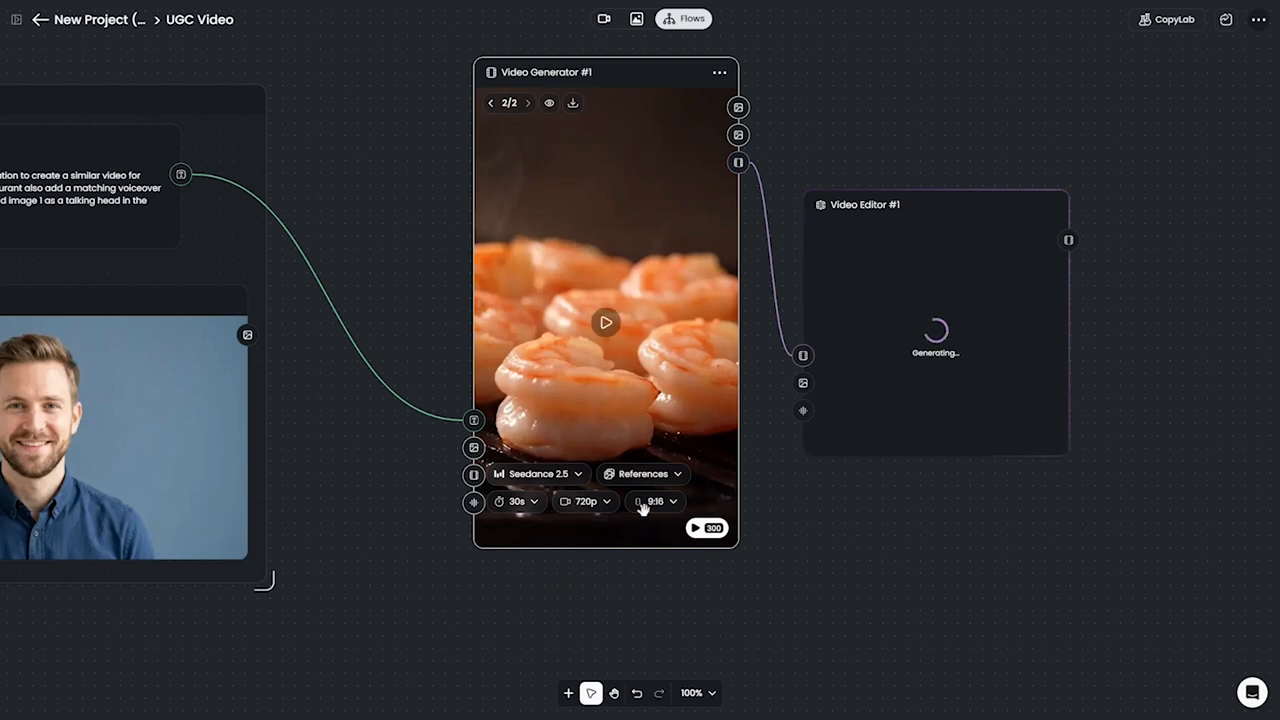
left_click(556, 484)
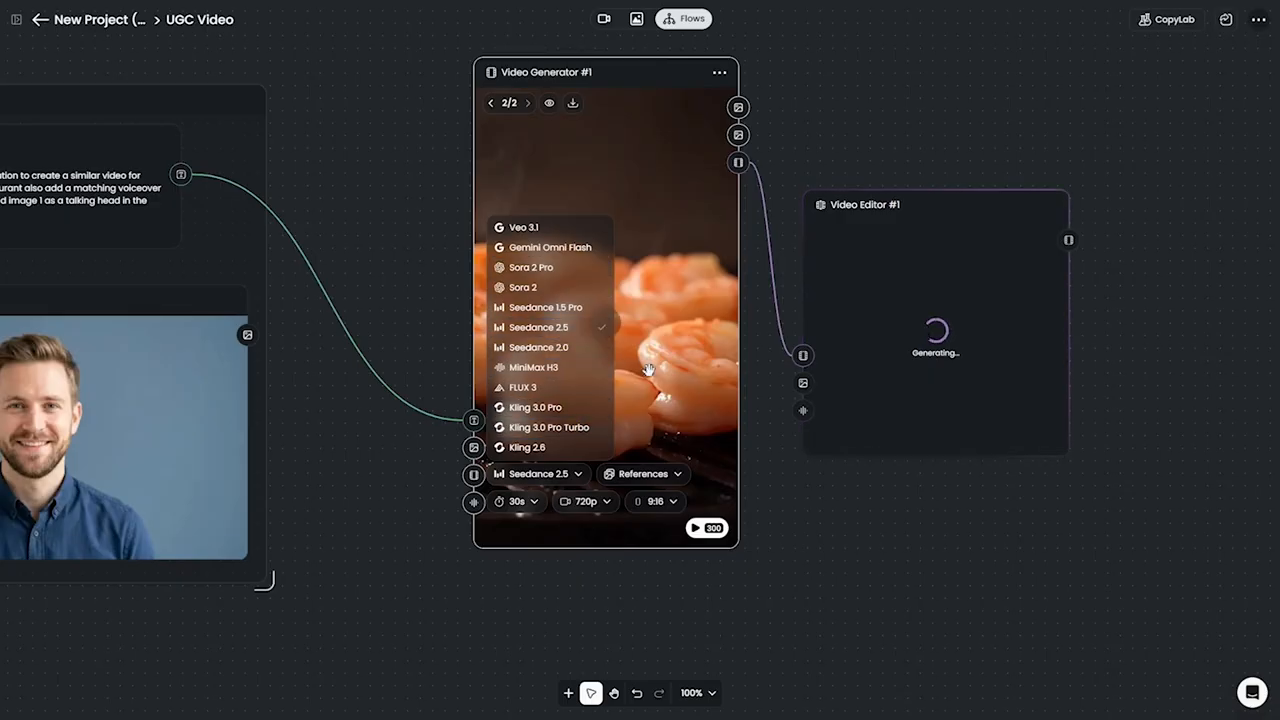
left_click(530, 507)
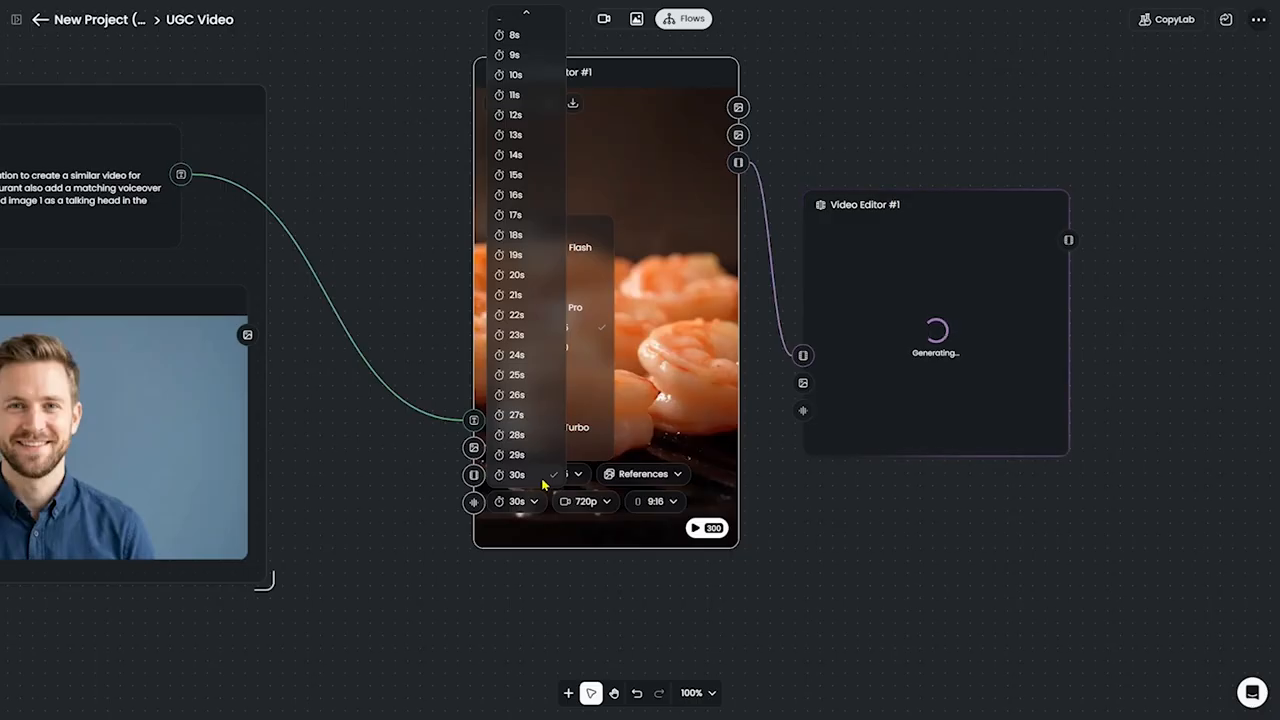
left_click(866, 537)
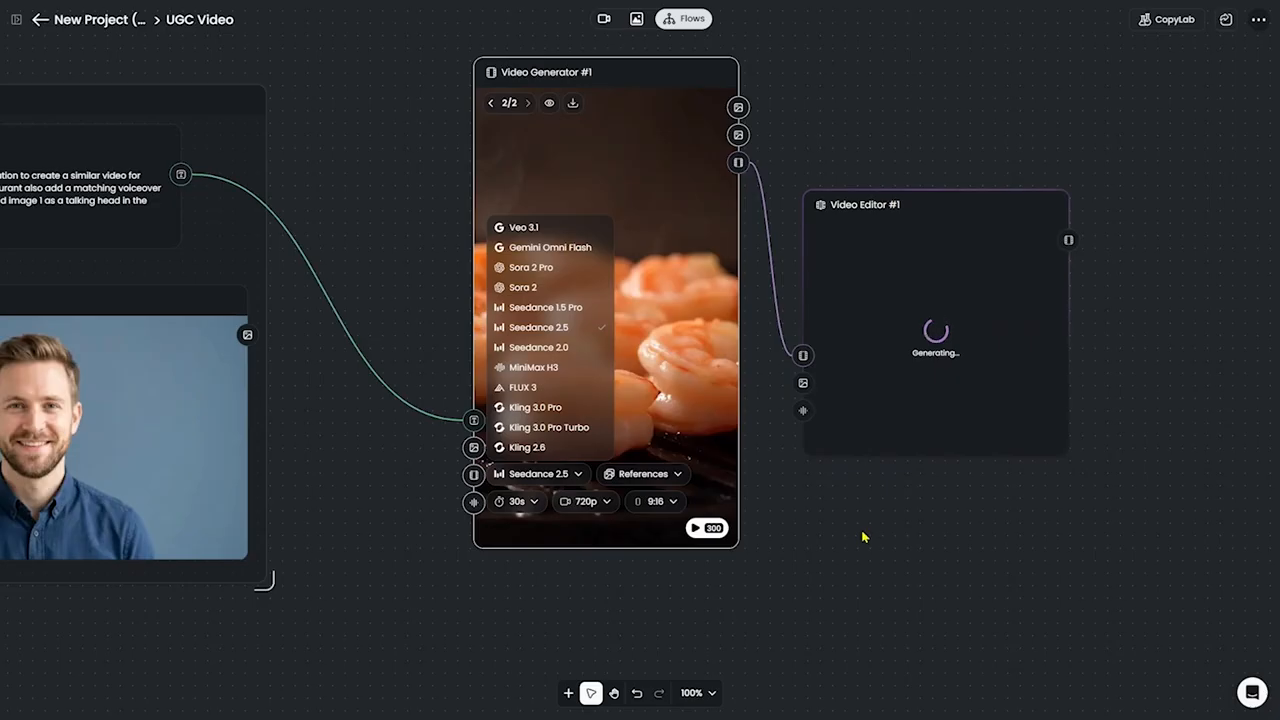
left_click(474, 619)
left_click(474, 619)
scroll(833, 565, "down", 1)
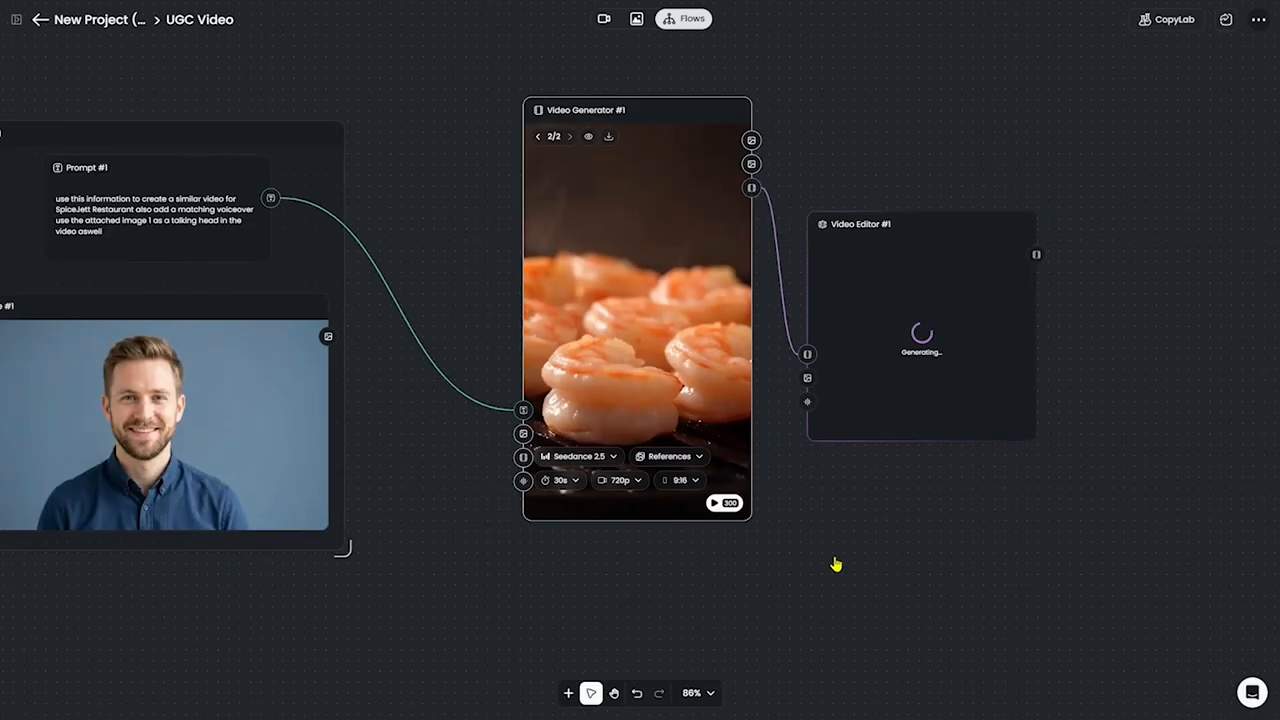